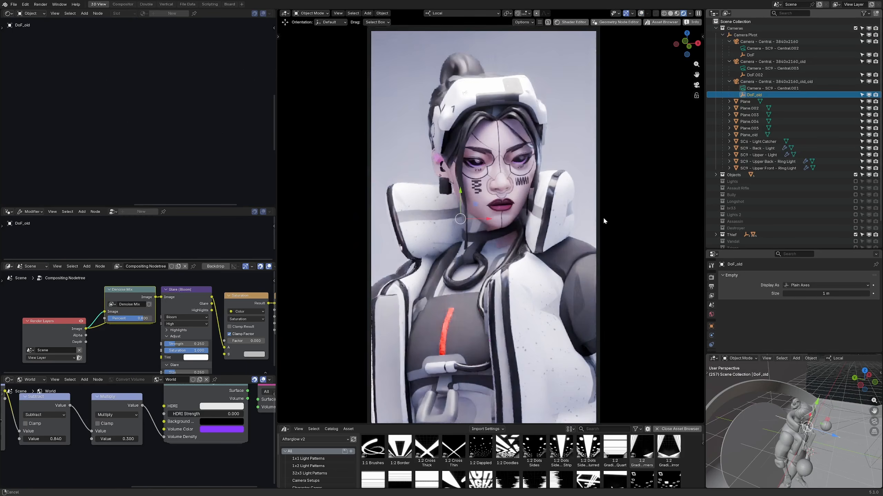
- Enlarge the rendered camera view and move the DoF_old empty to adjust the camera's focus on the character
{"action": "left_click_drag", "start_coordinate": [611, 423], "coordinate": [615, 465]}
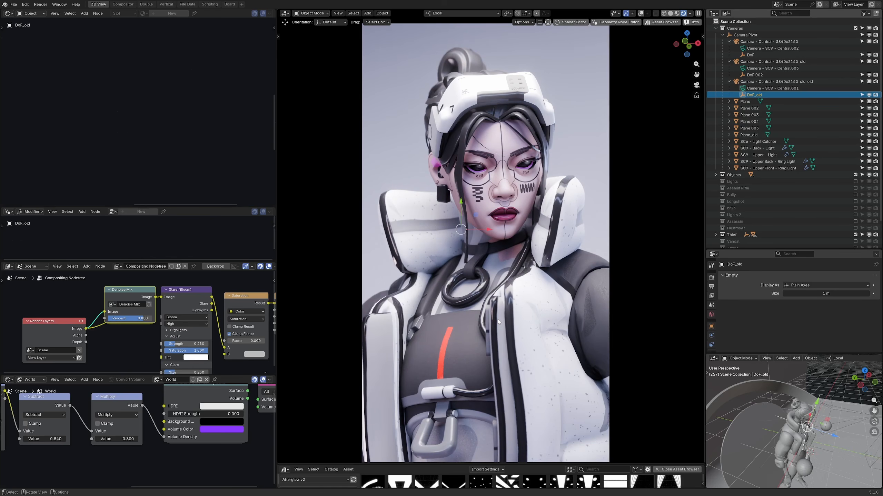
{"action": "middle_click_drag", "start_coordinate": [819, 425], "coordinate": [821, 425]}
{"action": "left_click_drag", "start_coordinate": [834, 435], "coordinate": [835, 437]}
{"action": "scroll", "coordinate": [785, 411], "scroll_direction": "up", "scroll_amount": 2}
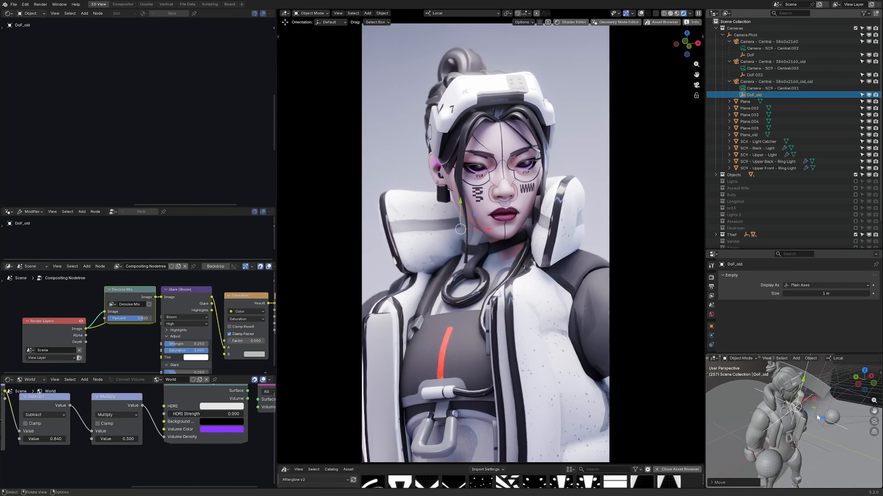
{"action": "middle_click_drag", "start_coordinate": [786, 412], "coordinate": [800, 417]}
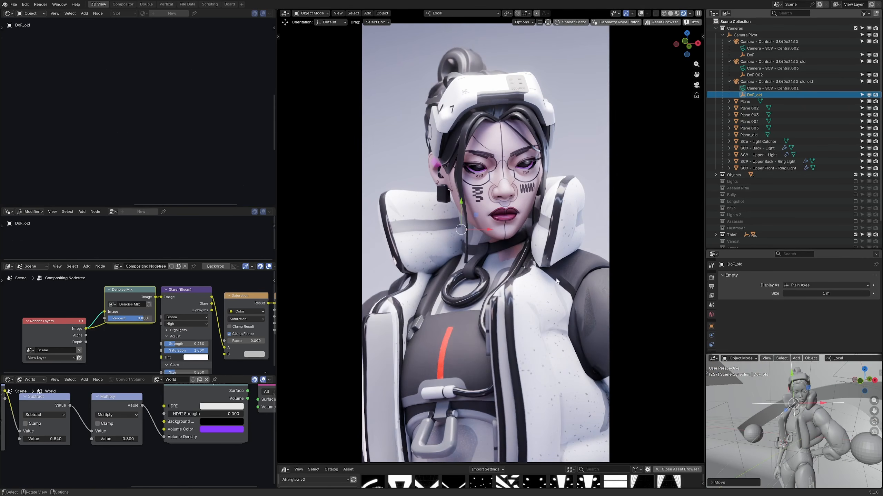
{"action": "middle_click_drag", "start_coordinate": [572, 321], "coordinate": [581, 344]}
{"action": "key", "text": "KP_0"}
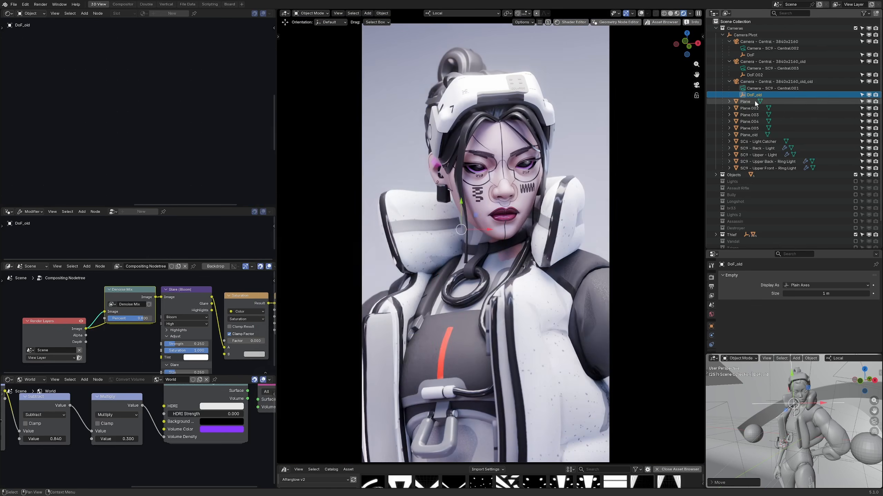
- Hide the Thief collection and show the Vandal collection instead
{"action": "scroll", "coordinate": [790, 127], "scroll_direction": "down", "scroll_amount": 3}
{"action": "left_click", "coordinate": [856, 215]}
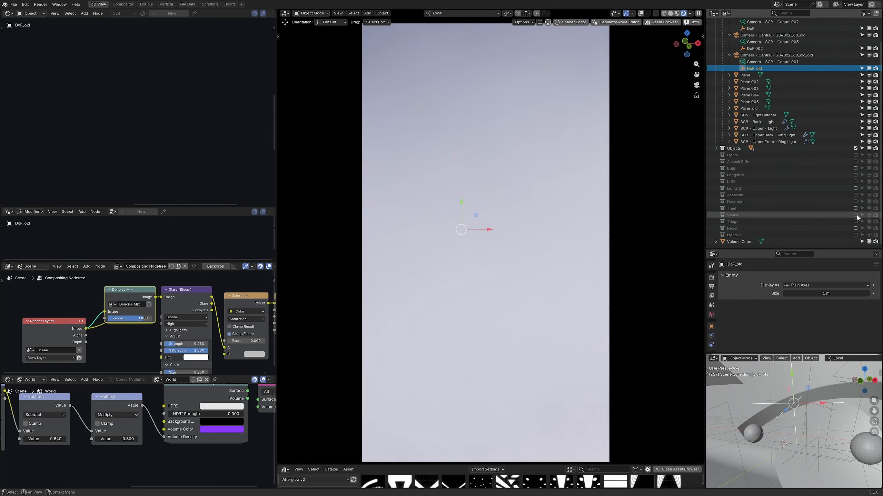
{"action": "scroll", "coordinate": [768, 119], "scroll_direction": "up", "scroll_amount": 3}
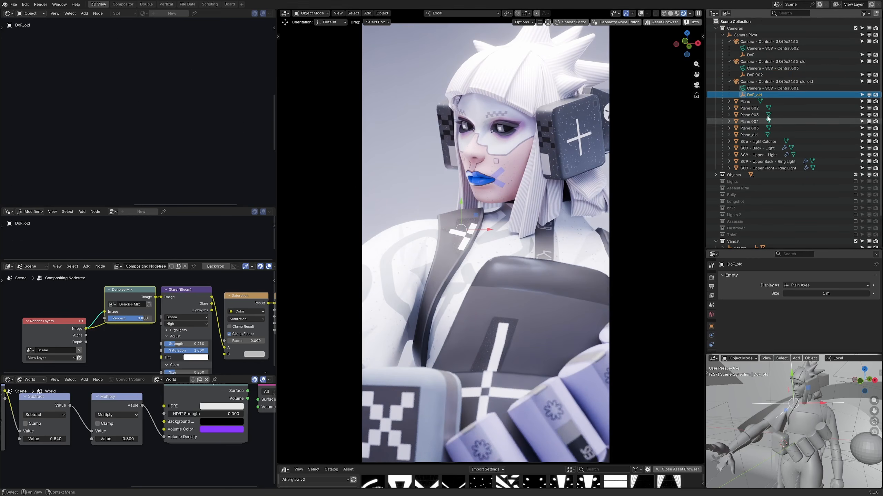
- Make Camera - Central - 3840x2160 the active camera and rotate the Camera Pivot -17.6° about its local Z axis
{"action": "left_click", "coordinate": [744, 48]}
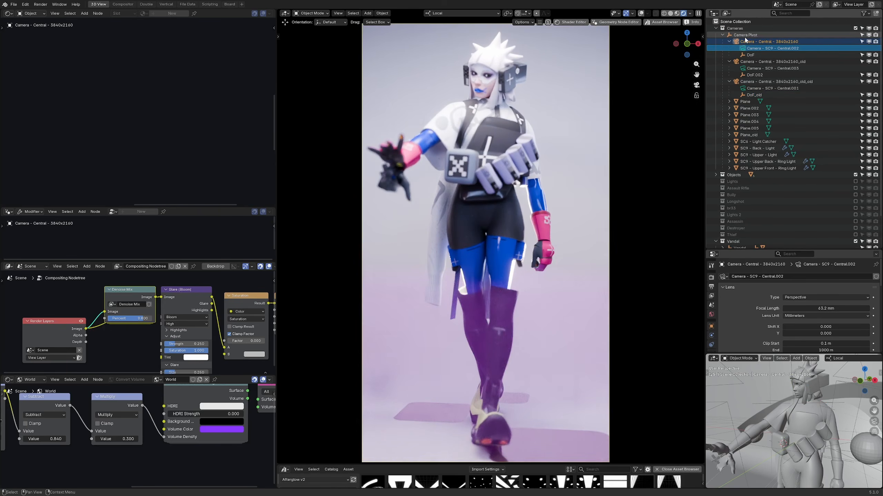
{"action": "left_click", "coordinate": [745, 35]}
{"action": "key", "text": "r"}
{"action": "key", "text": "z"}
{"action": "left_click", "coordinate": [732, 80]}
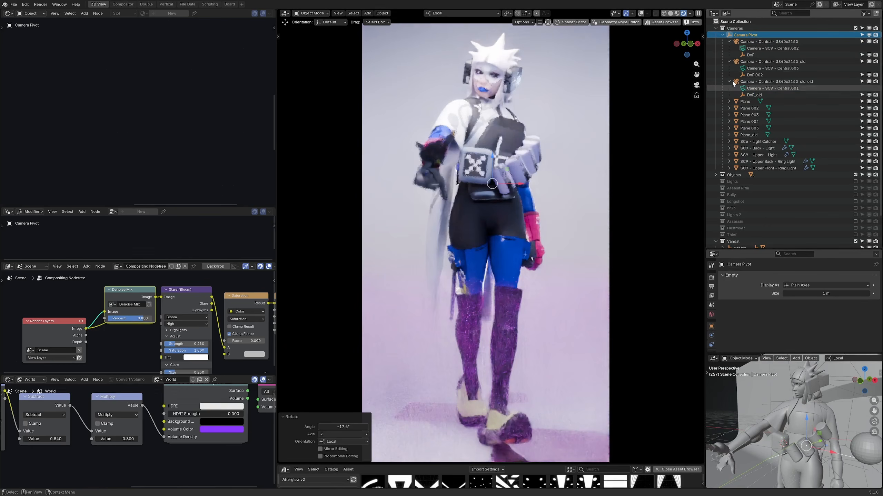
- Move the DoF empty of the active camera to adjust the focus on the Vandal character
{"action": "left_click", "coordinate": [751, 54]}
{"action": "middle_click_drag", "start_coordinate": [751, 431], "coordinate": [818, 465]}
{"action": "left_click_drag", "start_coordinate": [818, 462], "coordinate": [822, 459]}
{"action": "middle_click_drag", "start_coordinate": [822, 459], "coordinate": [766, 433]}
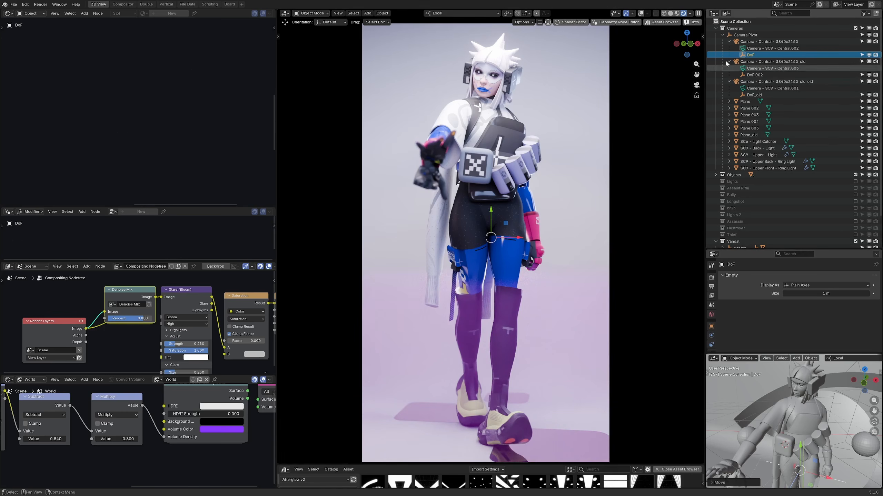
{"action": "left_click", "coordinate": [755, 36]}
{"action": "key", "text": "r"}
{"action": "key", "text": "z"}
{"action": "key", "text": "z"}
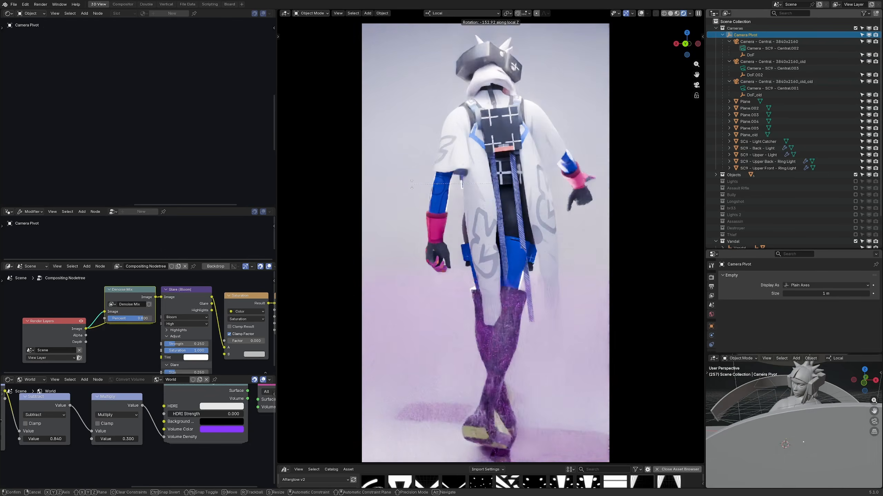
{"action": "right_click", "coordinate": [614, 106]}
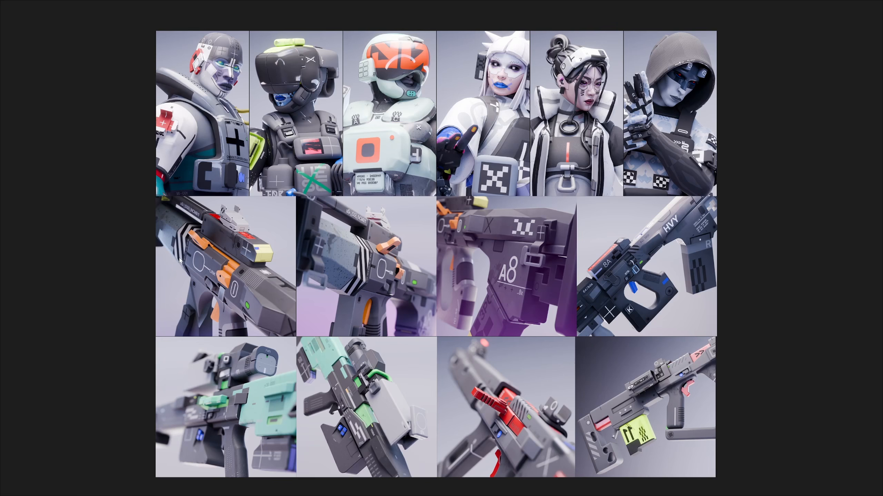
- Switch to the reference board, handwrite Blender, Afterglow and Studio Cage 9 beside the renders, and sketch a curved light around the first character
{"action": "middle_click_drag", "start_coordinate": [121, 251], "coordinate": [203, 255]}
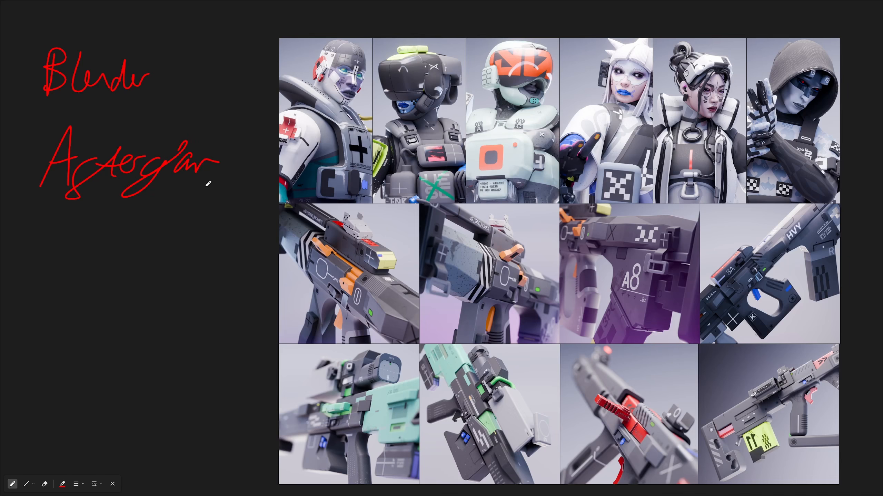
{"action": "middle_click_drag", "start_coordinate": [228, 178], "coordinate": [225, 179]}
{"action": "scroll", "coordinate": [269, 63], "scroll_direction": "up", "scroll_amount": 1}
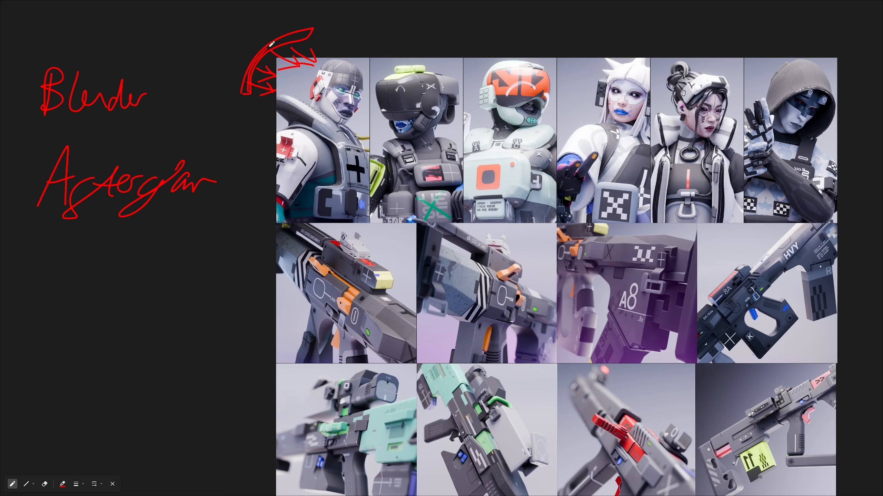
{"action": "scroll", "coordinate": [91, 245], "scroll_direction": "down", "scroll_amount": 2}
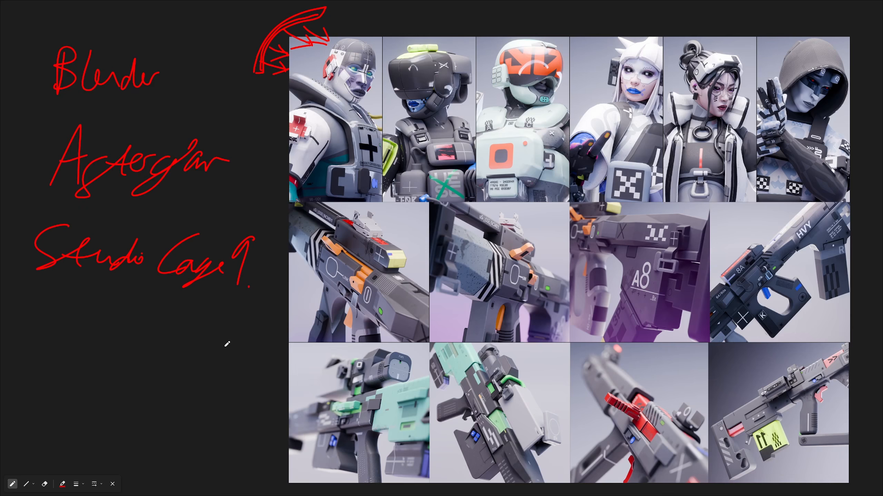
{"action": "middle_click_drag", "start_coordinate": [340, 303], "coordinate": [319, 297]}
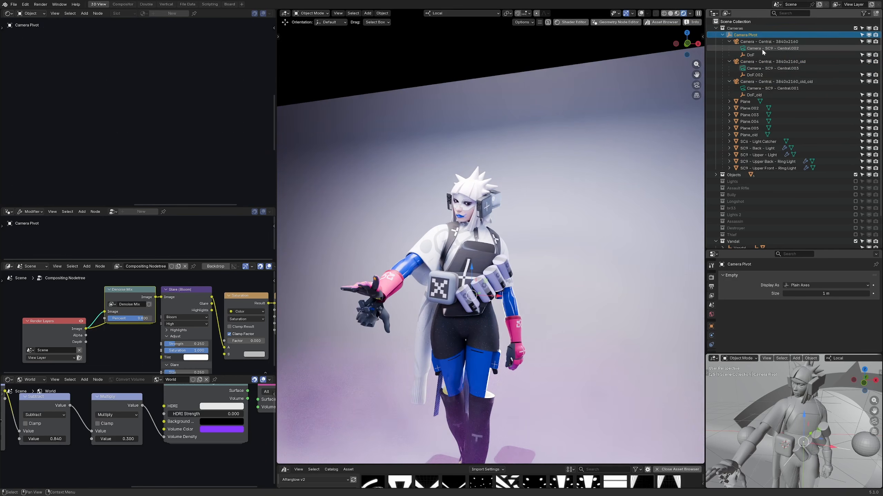
{"action": "mouse_move", "coordinate": [542, 250]}
{"action": "middle_mouse_down"}
{"action": "mouse_move", "coordinate": [522, 333]}
{"action": "mouse_move", "coordinate": [493, 316]}
{"action": "mouse_move", "coordinate": [560, 327]}
{"action": "middle_mouse_up"}
{"action": "key", "text": "shift+z"}
{"action": "key", "text": "r"}
{"action": "key", "text": "z"}
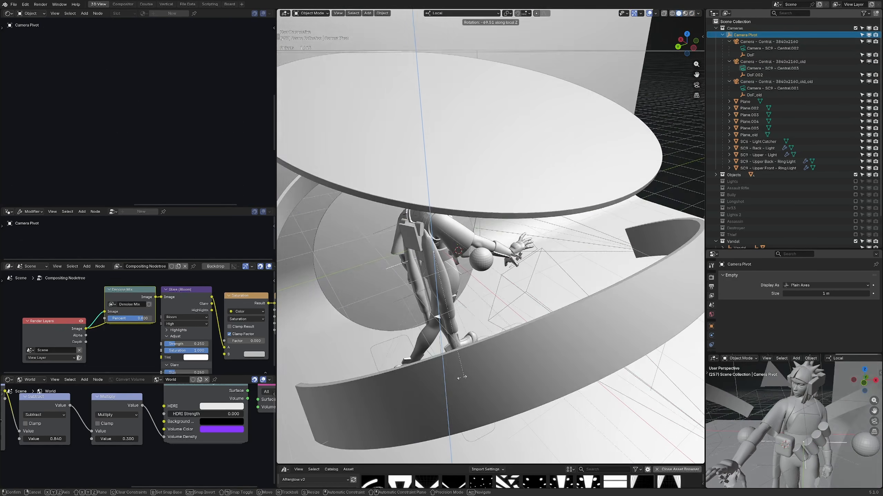
{"action": "right_click", "coordinate": [554, 303]}
- Return the main viewport to the camera view with rendered shading
{"action": "middle_click_drag", "start_coordinate": [555, 303], "coordinate": [597, 245]}
{"action": "key", "text": "KP_0"}
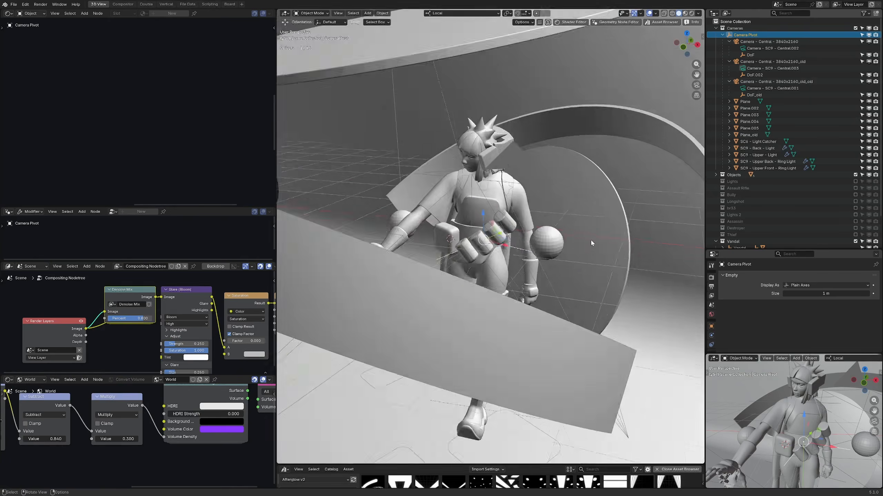
{"action": "key", "text": "z"}
{"action": "left_click", "coordinate": [590, 201]}
{"action": "key", "text": "r"}
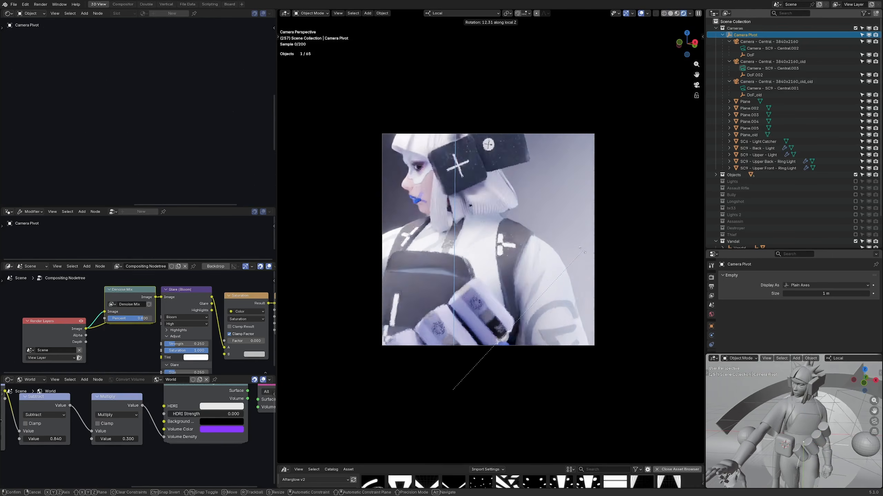
{"action": "key", "text": "Escape"}
- Hide the Vandal collection and show the weapon collection listed between Longshot and Lights 2
{"action": "scroll", "coordinate": [742, 216], "scroll_direction": "down", "scroll_amount": 3}
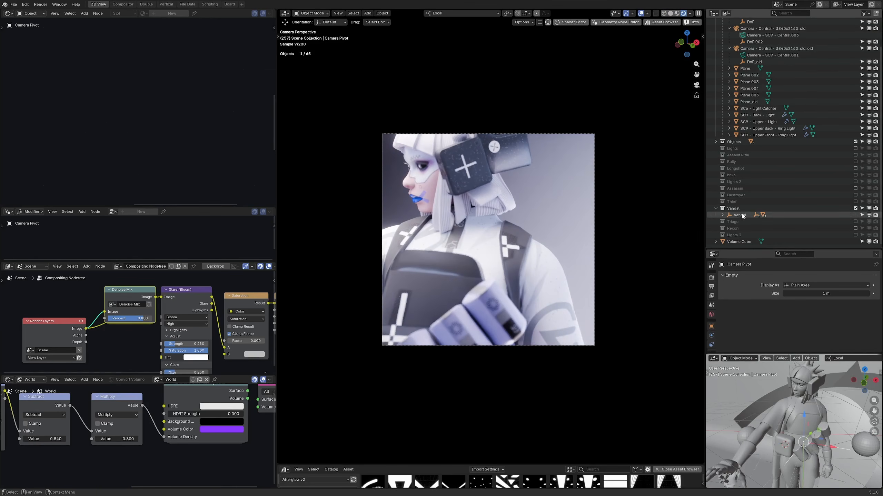
{"action": "left_click", "coordinate": [855, 209]}
{"action": "left_click", "coordinate": [855, 182]}
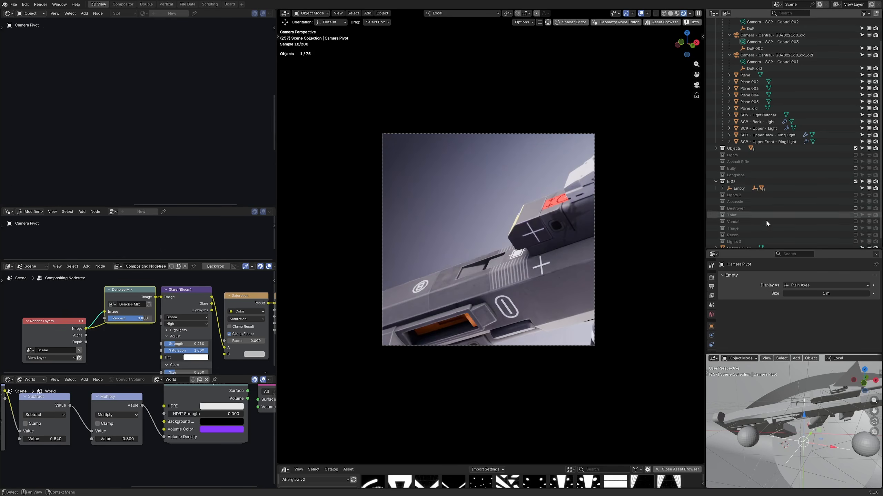
- Make Camera - Central - 3840x2160_old the active camera and reframe the weapon with walk navigation
{"action": "scroll", "coordinate": [766, 222], "scroll_direction": "up", "scroll_amount": 2}
{"action": "left_click", "coordinate": [733, 68]}
{"action": "key", "text": "shift+grave"}
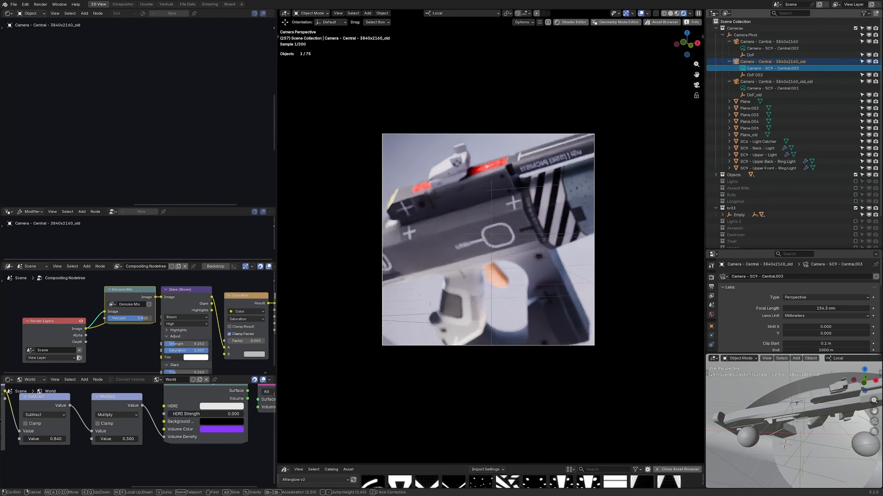
{"action": "middle_click_drag", "start_coordinate": [767, 404], "coordinate": [844, 419]}
{"action": "left_click", "coordinate": [751, 393]}
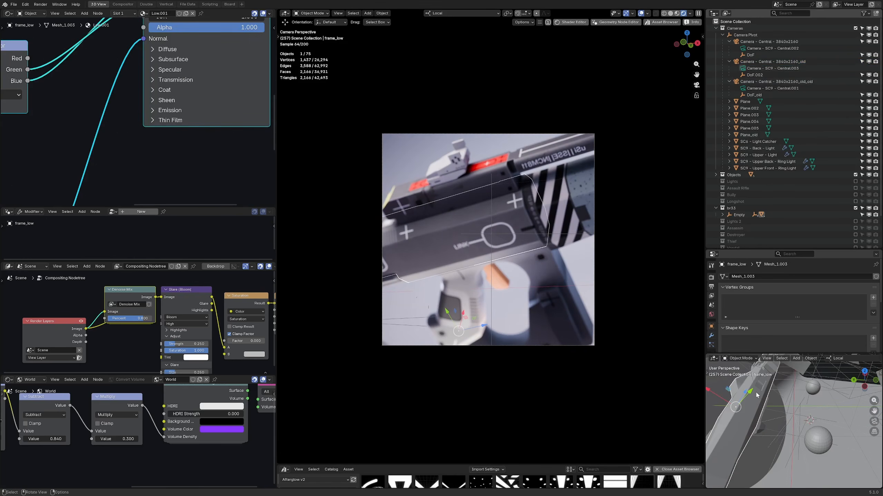
{"action": "key", "text": "g"}
{"action": "key", "text": "Escape"}
- Resize the weapon's parent Empty and trackball-rotate it to reorient the weapon in front of the camera
{"action": "scroll", "coordinate": [759, 210], "scroll_direction": "down", "scroll_amount": 3}
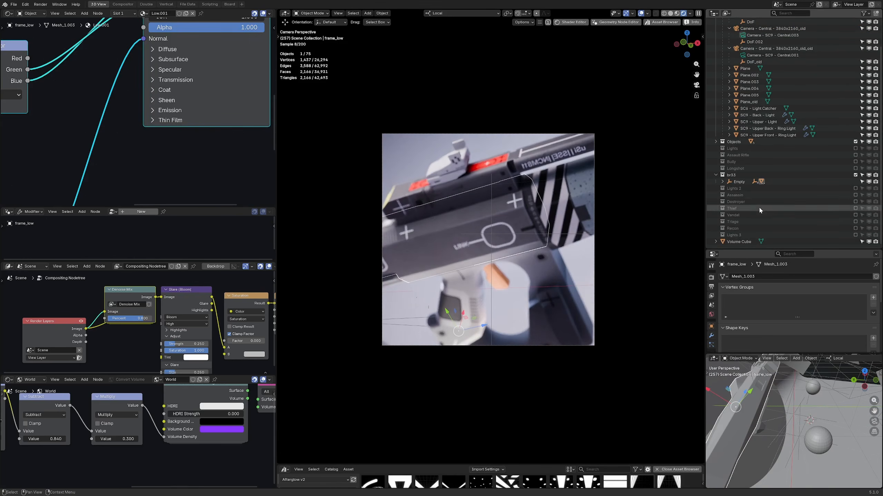
{"action": "left_click", "coordinate": [739, 182]}
{"action": "key", "text": "r"}
{"action": "key", "text": "r"}
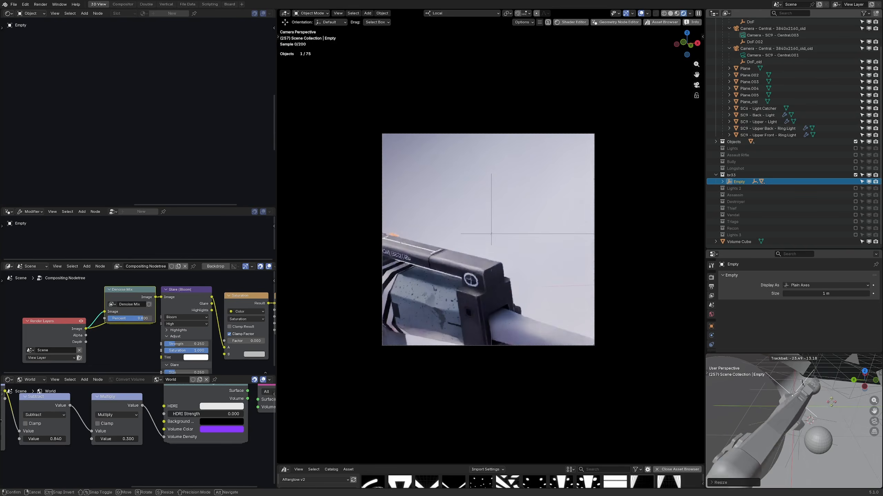
{"action": "left_click", "coordinate": [831, 402]}
{"action": "mouse_move", "coordinate": [799, 410]}
{"action": "middle_mouse_down"}
{"action": "mouse_move", "coordinate": [848, 407]}
{"action": "mouse_move", "coordinate": [813, 405]}
{"action": "middle_mouse_up"}
{"action": "key", "text": "r"}
{"action": "key", "text": "r"}
{"action": "left_click", "coordinate": [846, 401]}
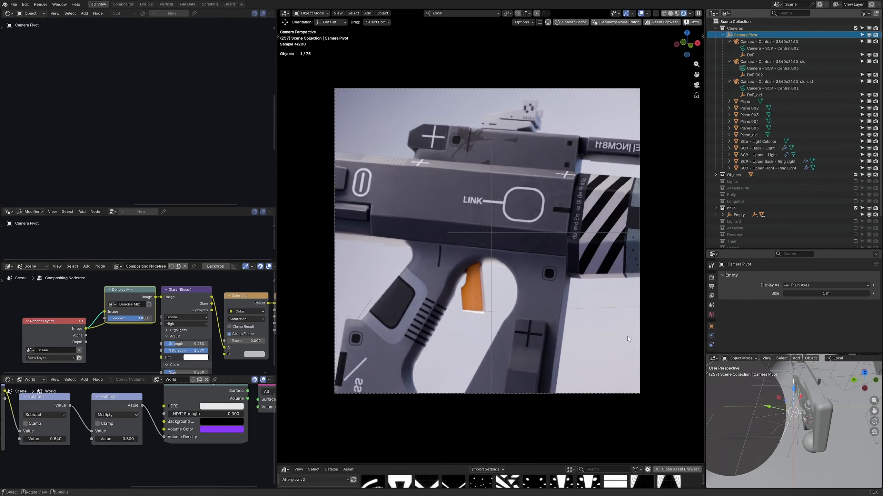
- Trackball-rotate the Camera Pivot and reposition the camera with walk navigation so the weapon runs diagonally through the frame
{"action": "key", "text": "r"}
{"action": "key", "text": "r"}
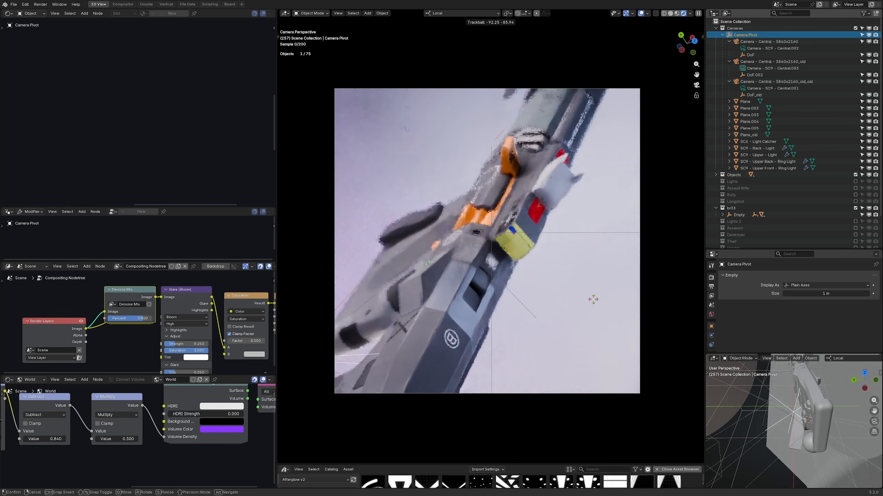
{"action": "left_click", "coordinate": [573, 301]}
{"action": "key", "text": "shift+grave"}
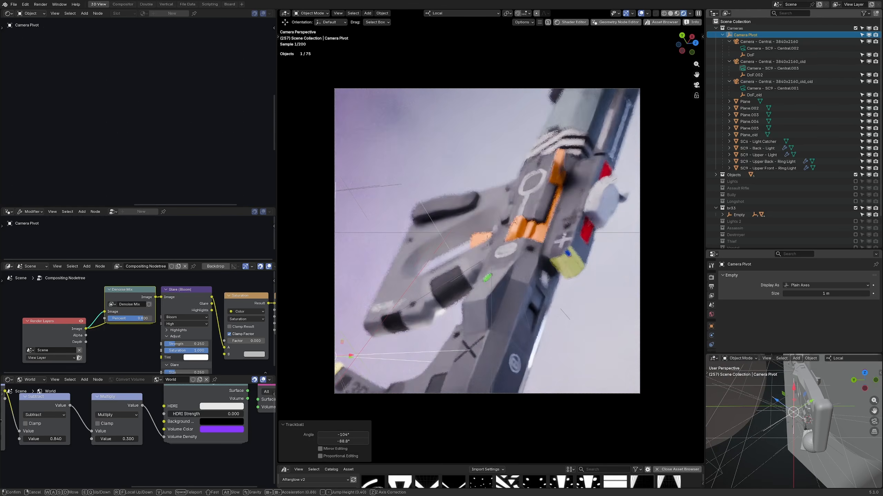
{"action": "scroll", "coordinate": [487, 240], "scroll_direction": "down", "scroll_amount": 6}
{"action": "left_click", "coordinate": [487, 241]}
- Move the DoF.002 empty of the active camera to bring the weapon's body into focus, enlarging the secondary viewport for this
{"action": "left_click", "coordinate": [750, 54]}
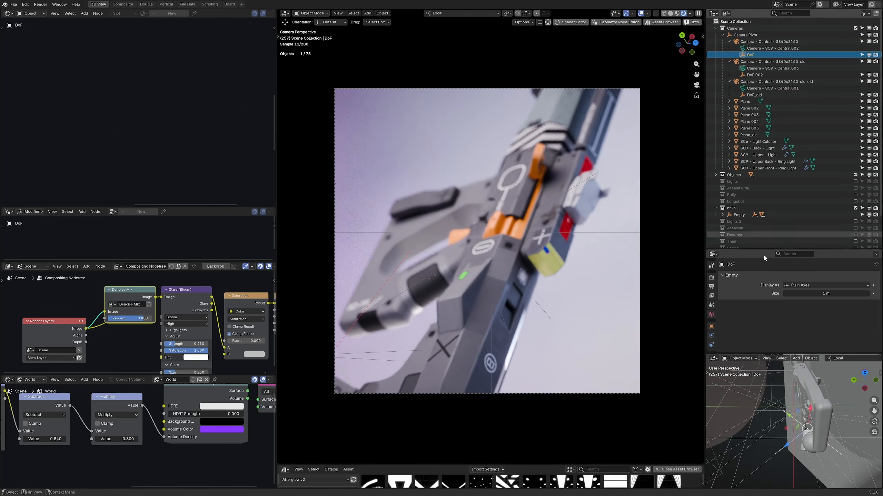
{"action": "middle_click_drag", "start_coordinate": [740, 431], "coordinate": [776, 445]}
{"action": "scroll", "coordinate": [815, 415], "scroll_direction": "down", "scroll_amount": 5}
{"action": "left_click", "coordinate": [775, 406]}
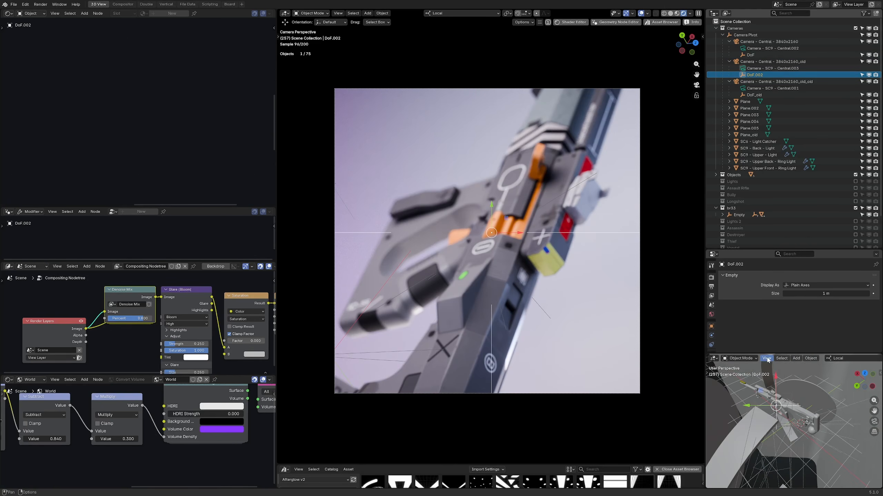
{"action": "left_click_drag", "start_coordinate": [766, 355], "coordinate": [766, 346]}
{"action": "middle_click_drag", "start_coordinate": [771, 433], "coordinate": [823, 435]}
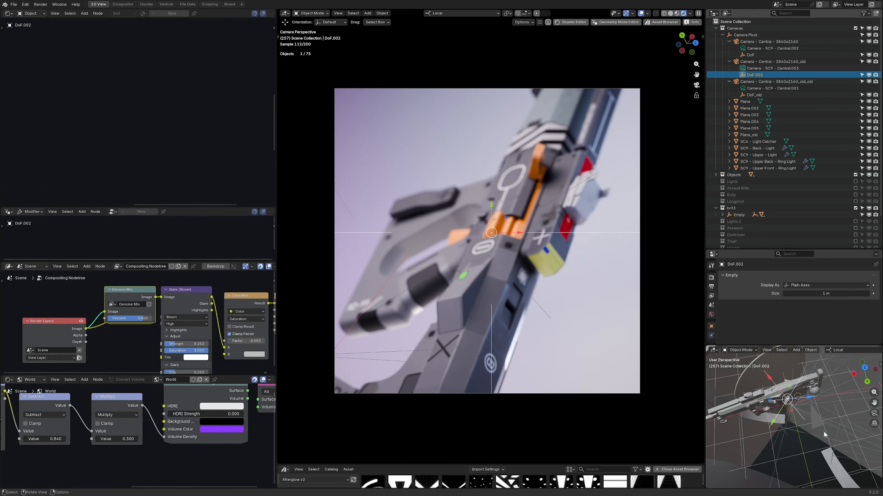
{"action": "left_click_drag", "start_coordinate": [808, 399], "coordinate": [796, 400]}
- Reposition the DoF.002 empty several times until the weapon is sharp from its grip to its barrel
{"action": "middle_click_drag", "start_coordinate": [795, 399], "coordinate": [788, 366]}
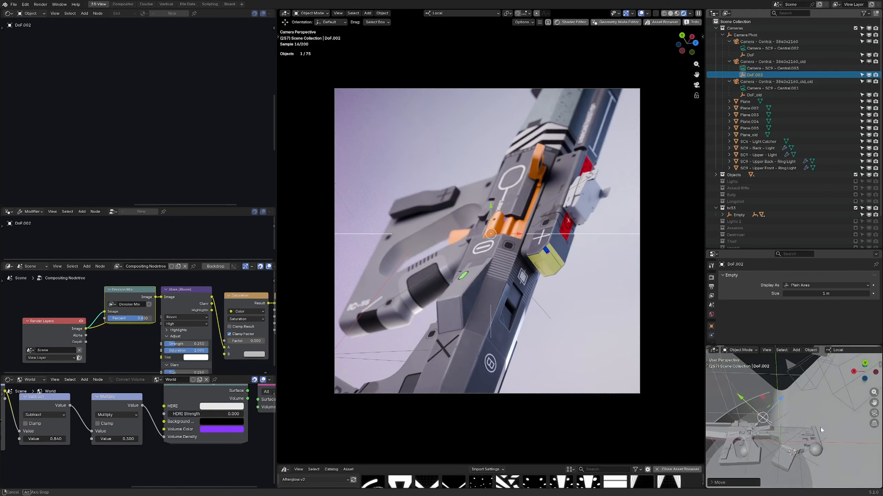
{"action": "middle_click_drag", "start_coordinate": [767, 419], "coordinate": [806, 408], "text": "shift"}
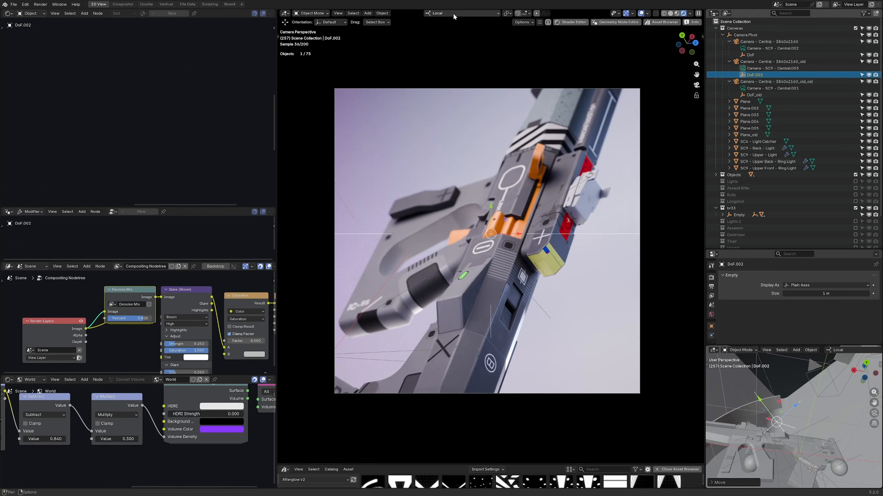
{"action": "left_click_drag", "start_coordinate": [797, 407], "coordinate": [809, 408]}
{"action": "middle_click_drag", "start_coordinate": [808, 408], "coordinate": [848, 388]}
{"action": "left_click_drag", "start_coordinate": [791, 413], "coordinate": [833, 395]}
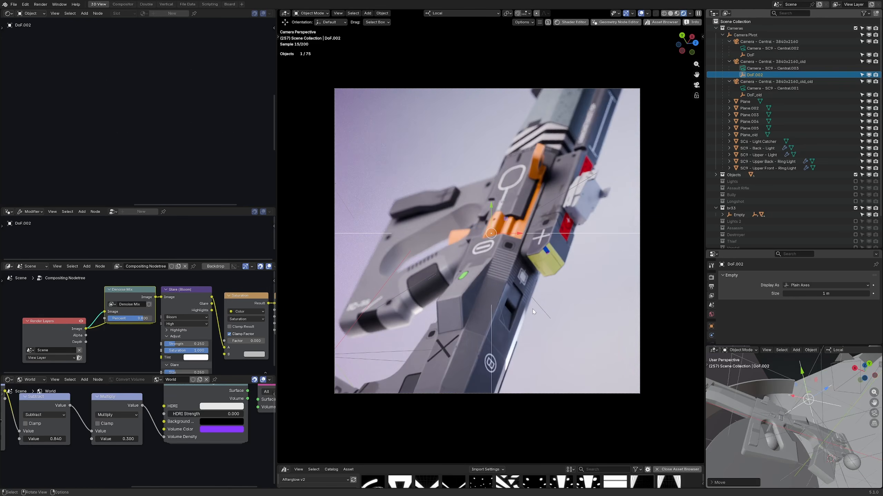
{"action": "scroll", "coordinate": [502, 300], "scroll_direction": "up", "scroll_amount": 1}
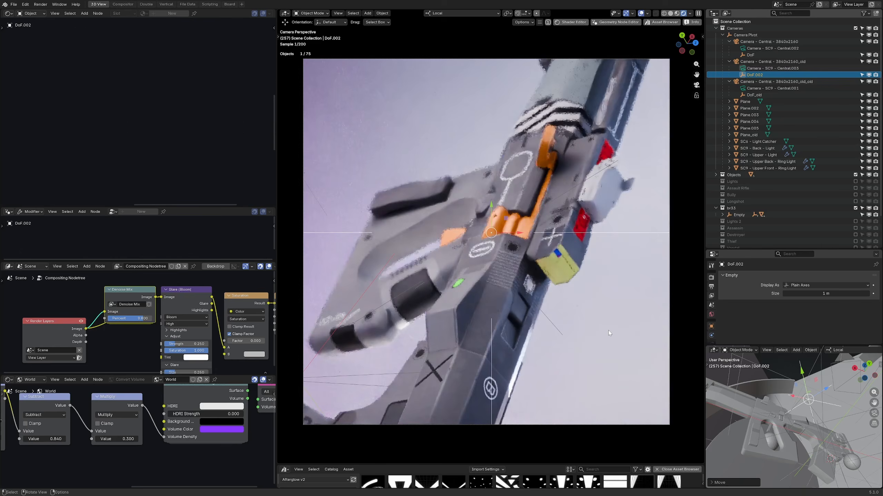
{"action": "left_click_drag", "start_coordinate": [827, 387], "coordinate": [799, 410]}
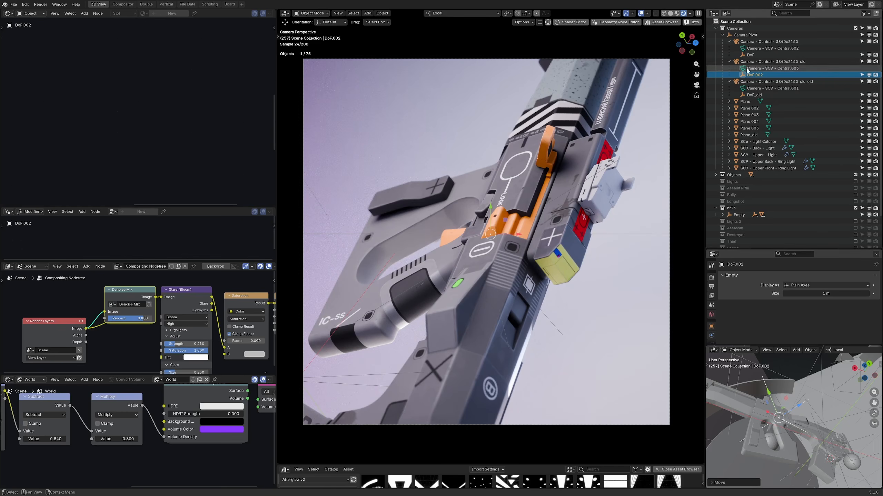
- Try a trackball rotation of the Camera Pivot for another angle on the weapon, then undo it
{"action": "left_click", "coordinate": [745, 35]}
{"action": "key", "text": "r"}
{"action": "key", "text": "r"}
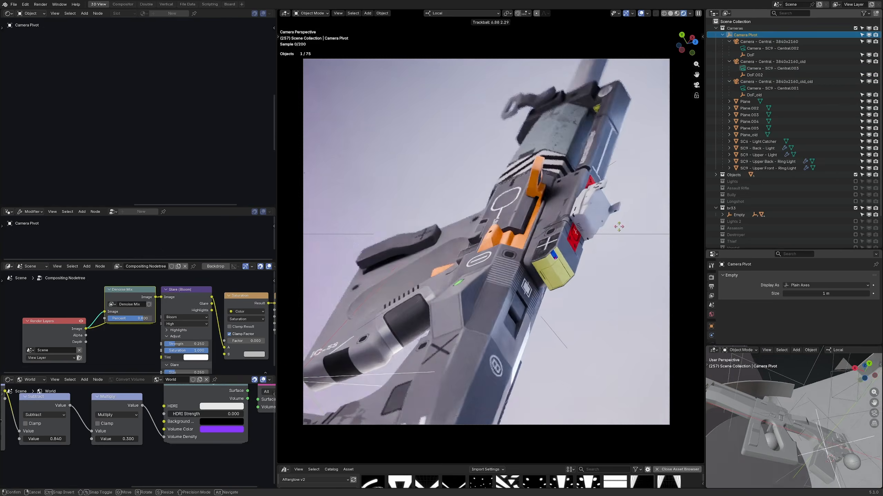
{"action": "left_click", "coordinate": [761, 382]}
{"action": "middle_click_drag", "start_coordinate": [761, 382], "coordinate": [778, 461]}
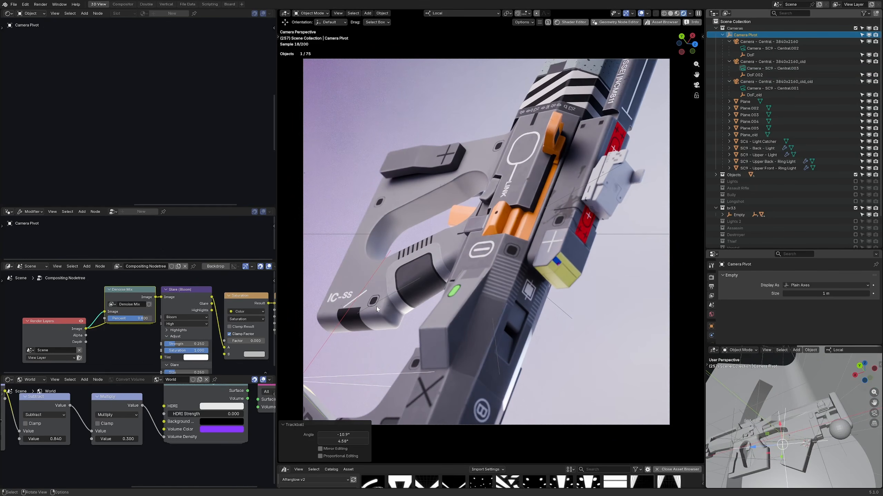
{"action": "key", "text": "ctrl+z"}
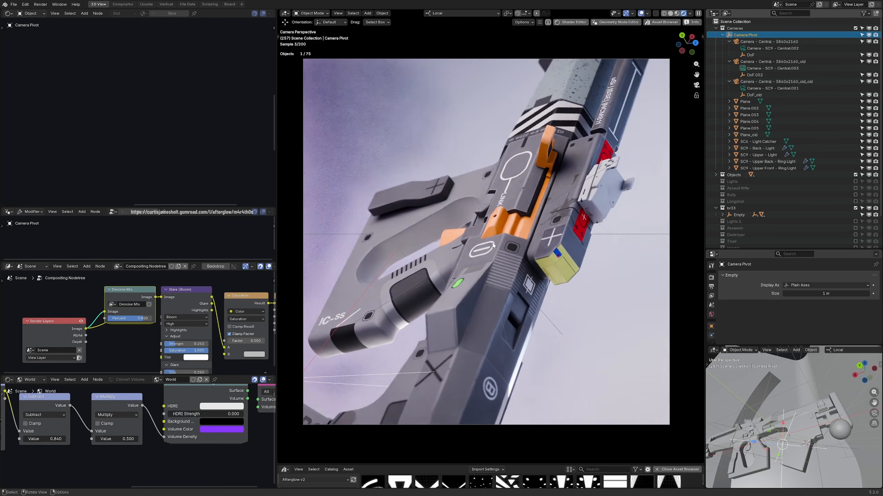
- Reset the Camera Pivot's rotation to 0° on all three axes through its transform values
{"action": "middle_click_drag", "start_coordinate": [716, 389], "coordinate": [793, 459]}
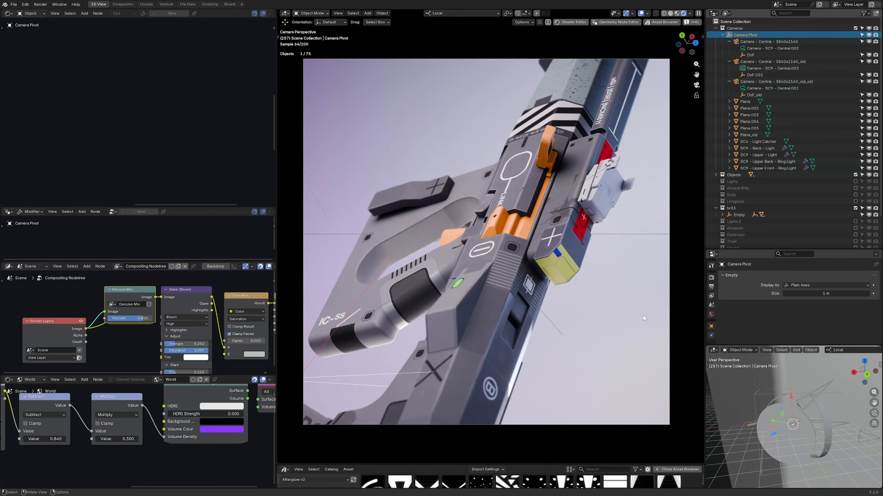
{"action": "key", "text": "n"}
{"action": "left_click", "coordinate": [700, 35]}
{"action": "key", "text": "BackSpace"}
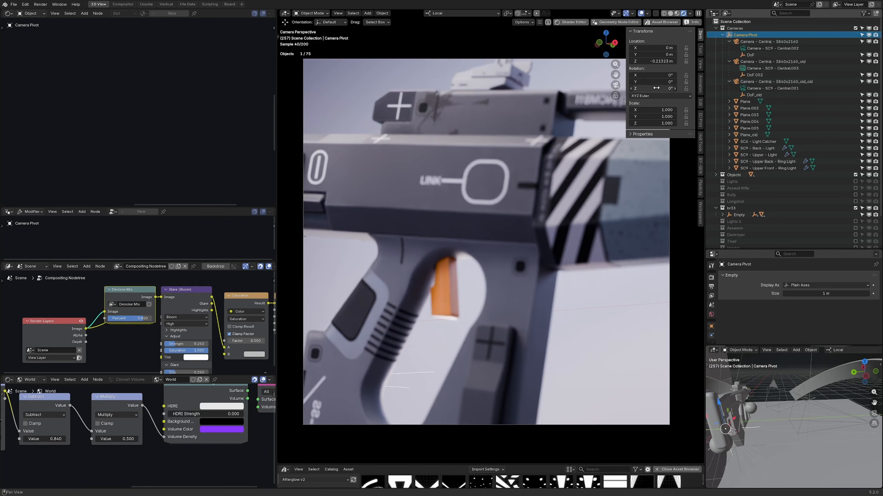
- Move and trackball-rotate the weapon's parent Empty until the weapon stands diagonally with its barrel pointing upward
{"action": "middle_click_drag", "start_coordinate": [757, 393], "coordinate": [786, 405]}
{"action": "left_click", "coordinate": [784, 404]}
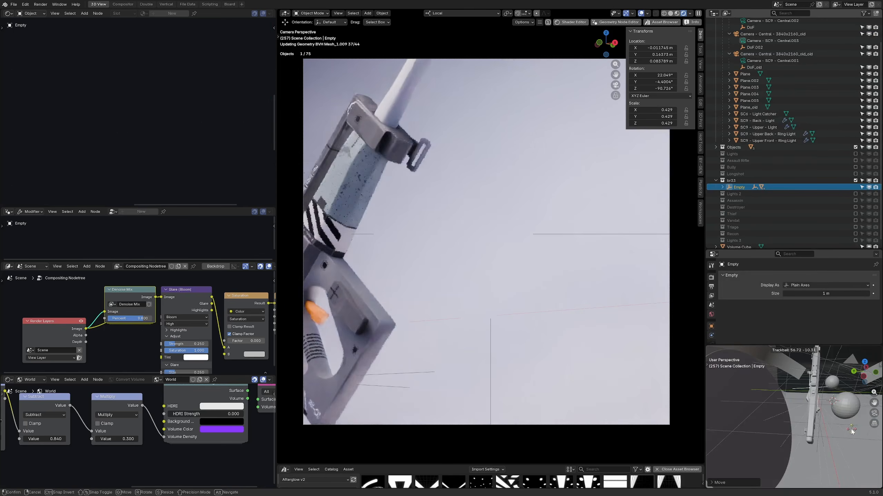
{"action": "left_click", "coordinate": [851, 431]}
{"action": "middle_click_drag", "start_coordinate": [851, 431], "coordinate": [776, 392]}
{"action": "key", "text": "g"}
{"action": "left_click", "coordinate": [789, 407]}
{"action": "key", "text": "r"}
{"action": "key", "text": "r"}
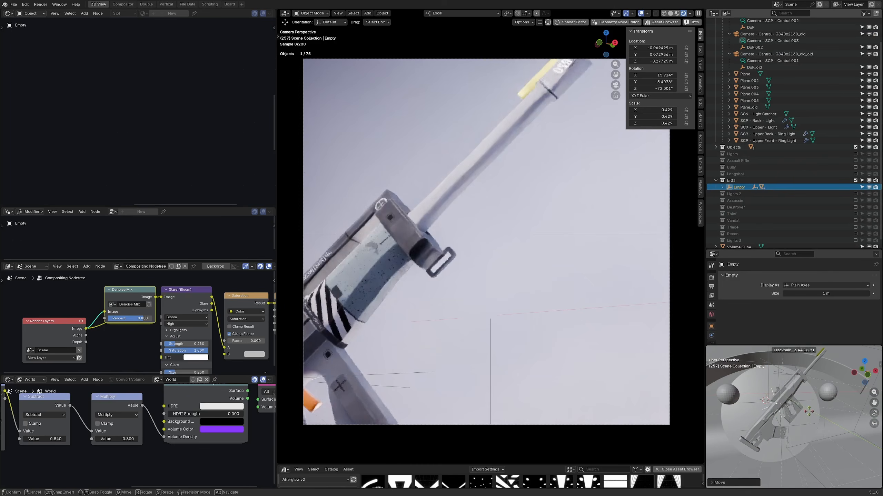
{"action": "left_click", "coordinate": [808, 412]}
- Reposition the Camera - Central - 3840x2160_old camera with walk navigation to frame the weapon's body and grip
{"action": "scroll", "coordinate": [760, 161], "scroll_direction": "up", "scroll_amount": 3}
{"action": "left_click", "coordinate": [765, 68]}
{"action": "key", "text": "shift+grave"}
{"action": "key", "text": "w"}
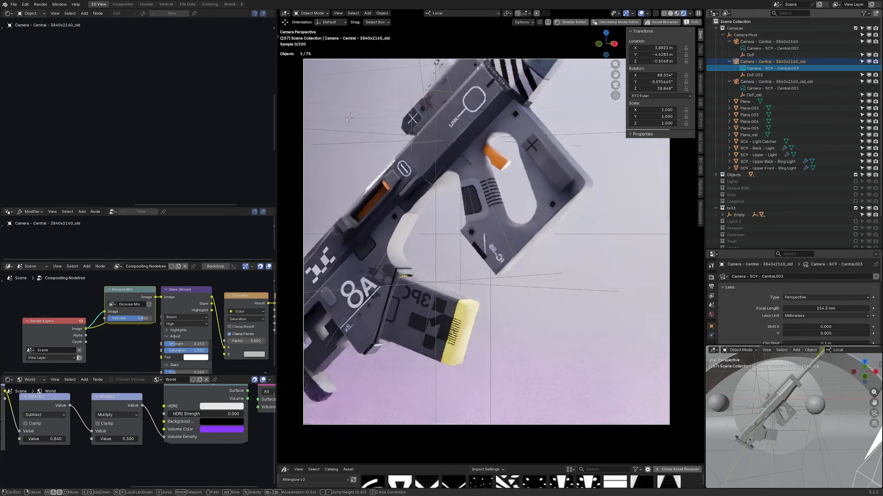
{"action": "key", "text": "s"}
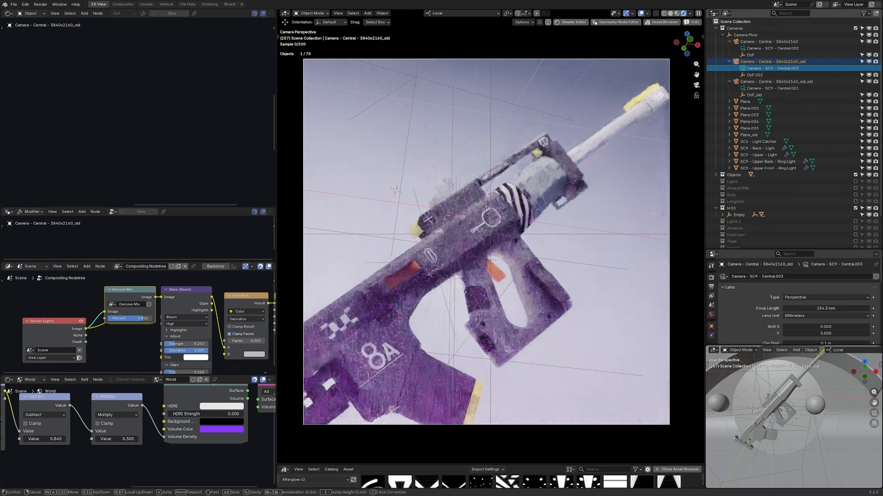
{"action": "left_click", "coordinate": [490, 234]}
- Select the Volume Cube, frame it in the secondary viewport and switch that viewport to rendered shading
{"action": "scroll", "coordinate": [803, 177], "scroll_direction": "down", "scroll_amount": 2}
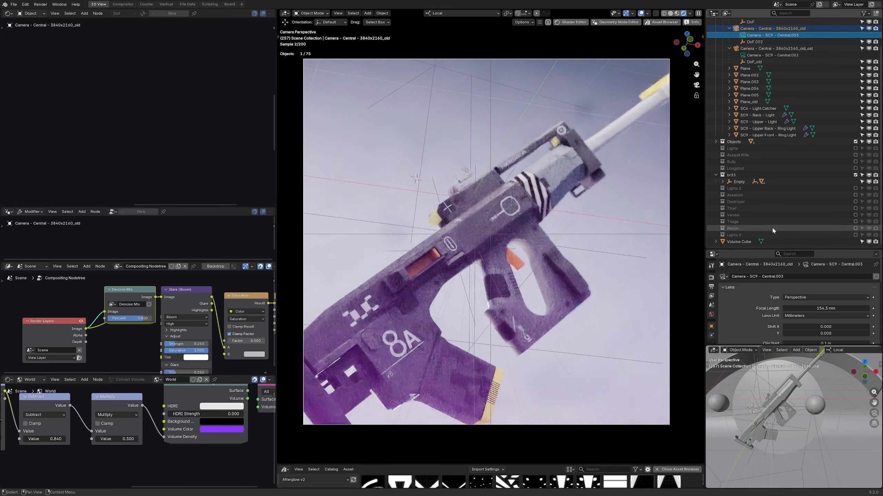
{"action": "left_click", "coordinate": [751, 242]}
{"action": "key", "text": "KP_Decimal"}
{"action": "middle_click_drag", "start_coordinate": [800, 389], "coordinate": [762, 415]}
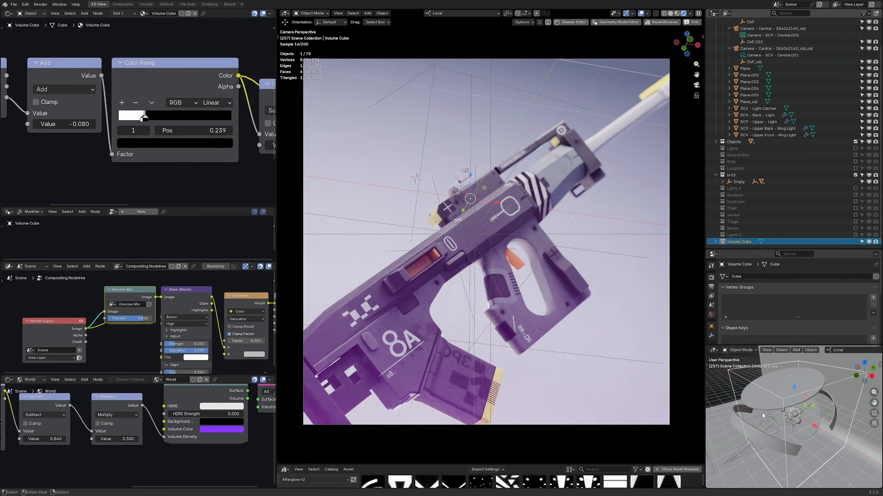
{"action": "key", "text": "g"}
{"action": "right_click", "coordinate": [803, 449]}
{"action": "key", "text": "z"}
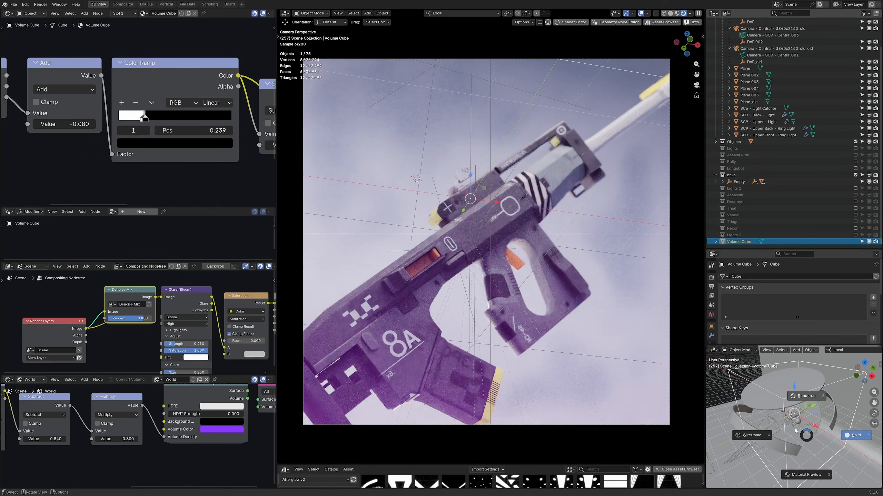
{"action": "left_click", "coordinate": [803, 395]}
{"action": "middle_click_drag", "start_coordinate": [793, 448], "coordinate": [770, 437]}
{"action": "middle_click_drag", "start_coordinate": [770, 408], "coordinate": [778, 441]}
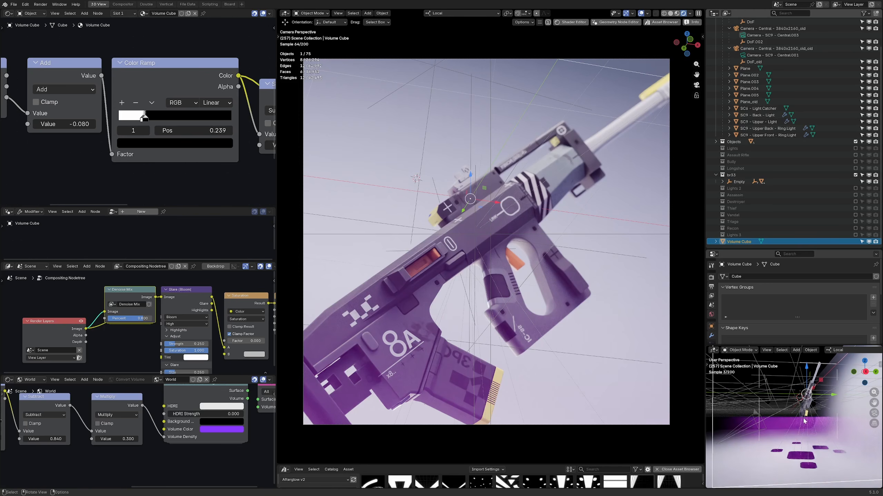
- Disconnect the Value Slider from the Multiply node in the Volume Cube material, using a maximized shader editor
{"action": "scroll", "coordinate": [206, 154], "scroll_direction": "down", "scroll_amount": 5}
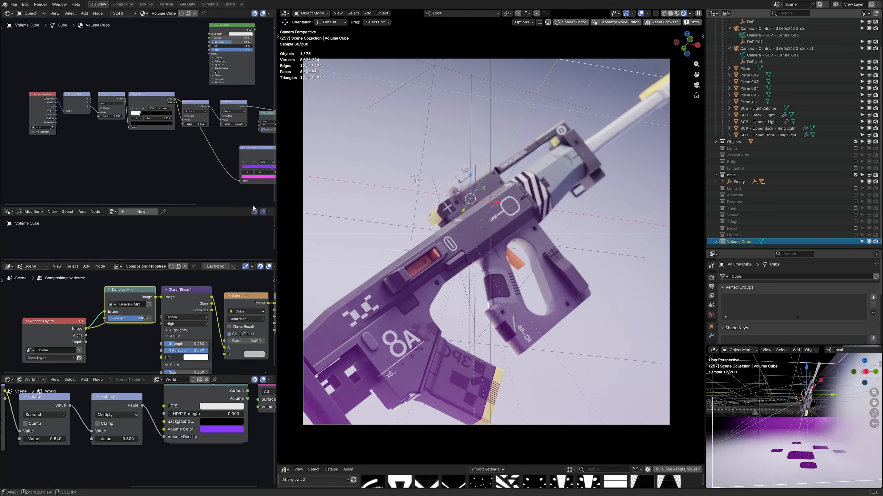
{"action": "key", "text": "ctrl+space"}
{"action": "scroll", "coordinate": [278, 237], "scroll_direction": "down", "scroll_amount": 3}
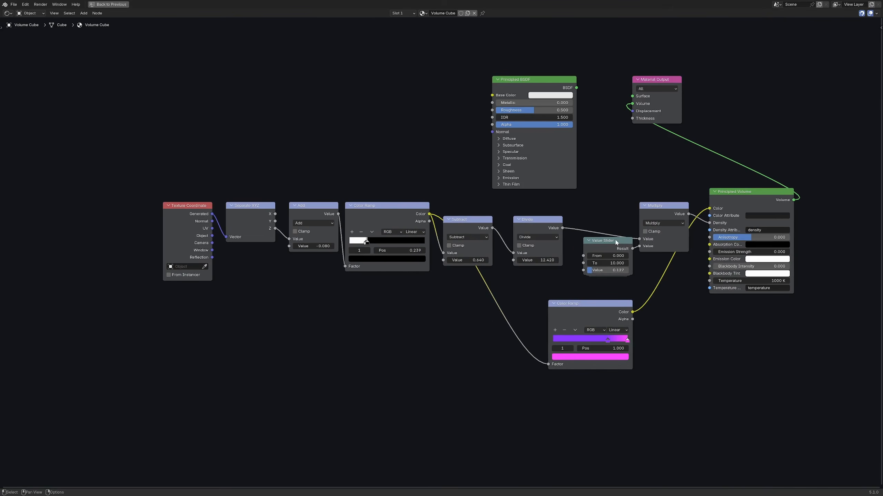
{"action": "left_click_drag", "start_coordinate": [615, 242], "coordinate": [594, 249]}
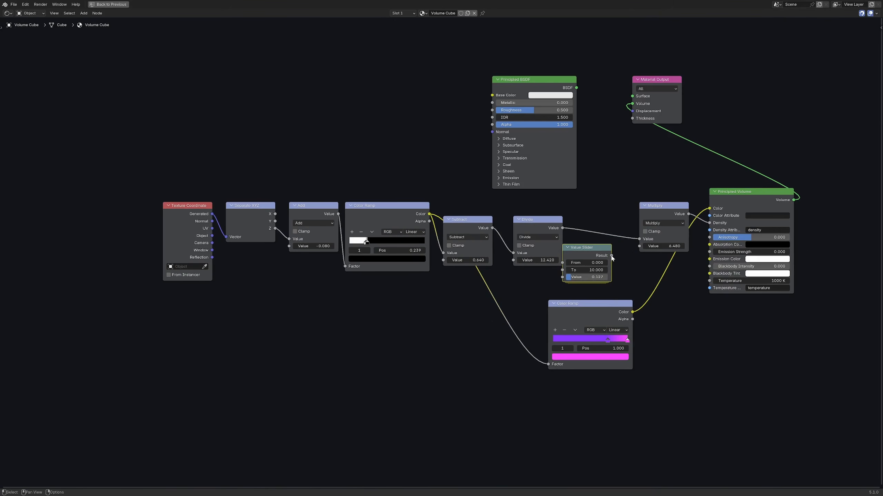
{"action": "key", "text": "ctrl+space"}
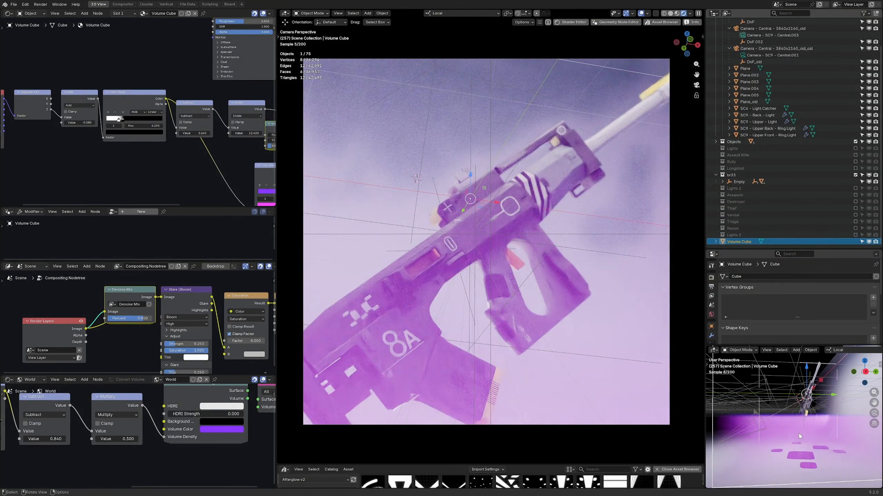
- Adjust the Volume Cube's fog falloff with the Color Ramp's black stop at 0.779, Subtract at 0.670 and Divide at 48.010
{"action": "scroll", "coordinate": [114, 127], "scroll_direction": "up", "scroll_amount": 3}
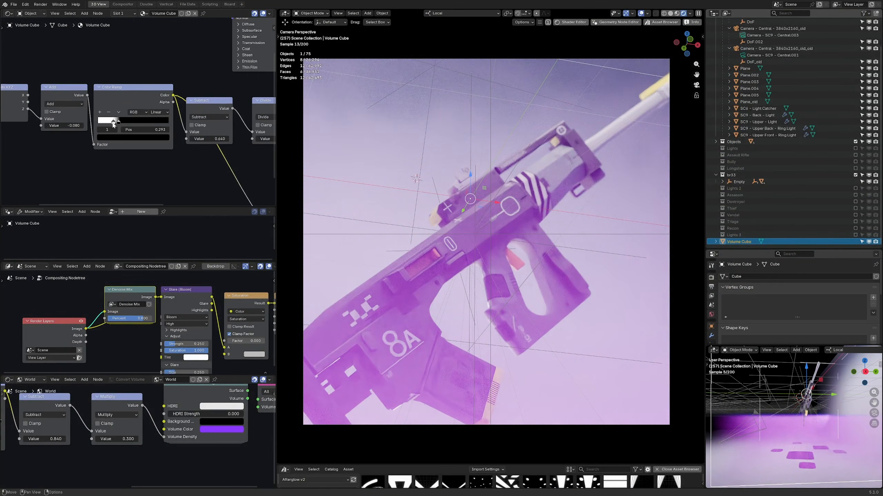
{"action": "left_click_drag", "start_coordinate": [124, 129], "coordinate": [181, 128]}
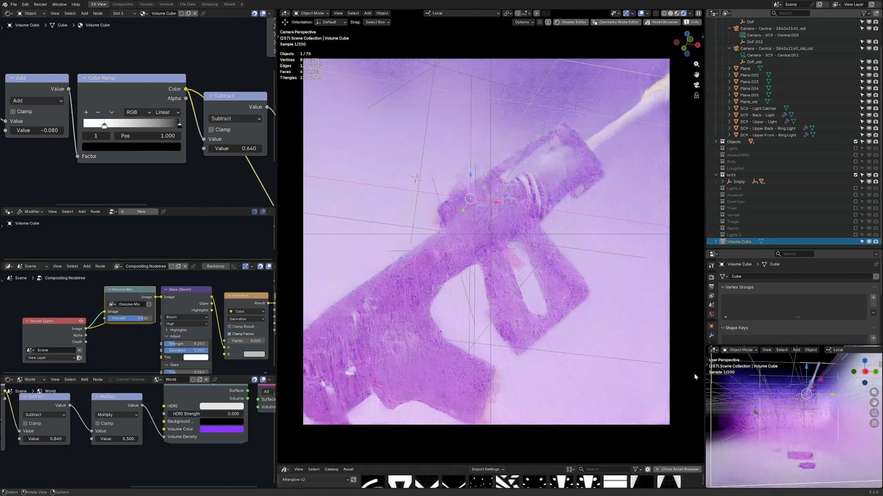
{"action": "middle_click_drag", "start_coordinate": [224, 174], "coordinate": [180, 156]}
{"action": "scroll", "coordinate": [180, 157], "scroll_direction": "down", "scroll_amount": 1}
{"action": "left_click_drag", "start_coordinate": [188, 131], "coordinate": [137, 120]}
{"action": "scroll", "coordinate": [135, 109], "scroll_direction": "down", "scroll_amount": 2}
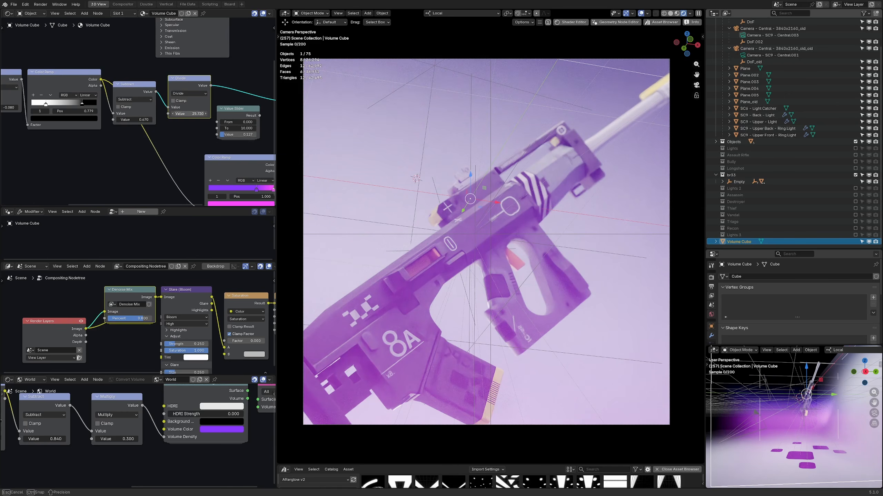
{"action": "left_click_drag", "start_coordinate": [189, 114], "coordinate": [207, 114]}
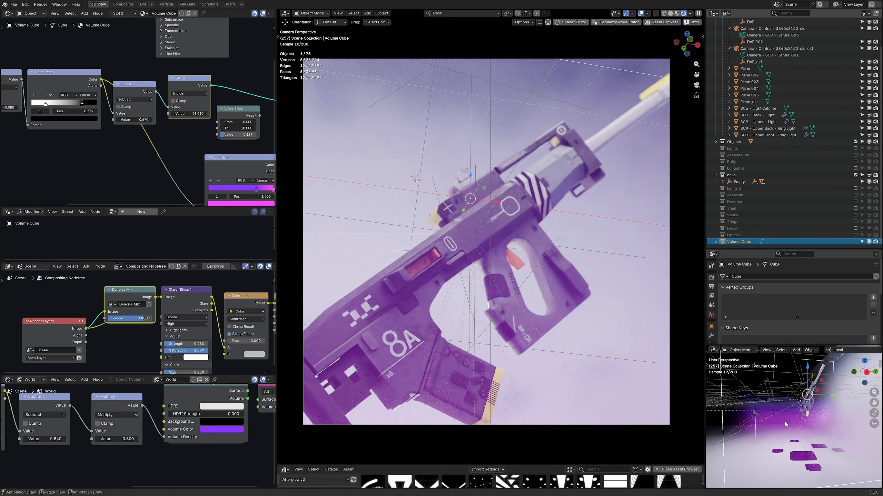
- Return the secondary viewport to solid shading and inspect the weapon in the fog outside the camera view
{"action": "key", "text": "z"}
{"action": "left_click", "coordinate": [842, 421]}
{"action": "middle_click_drag", "start_coordinate": [521, 269], "coordinate": [477, 274]}
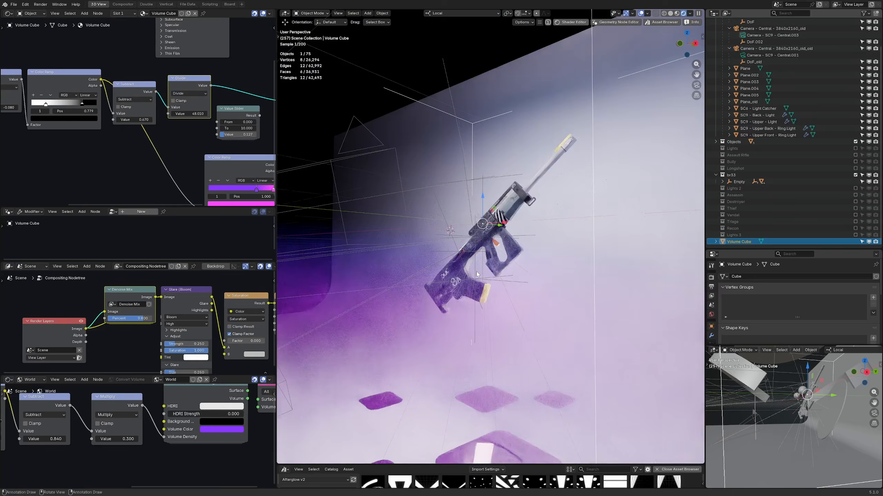
{"action": "scroll", "coordinate": [477, 275], "scroll_direction": "up", "scroll_amount": 4}
{"action": "middle_click_drag", "start_coordinate": [584, 270], "coordinate": [559, 268]}
{"action": "middle_click_drag", "start_coordinate": [537, 193], "coordinate": [586, 191]}
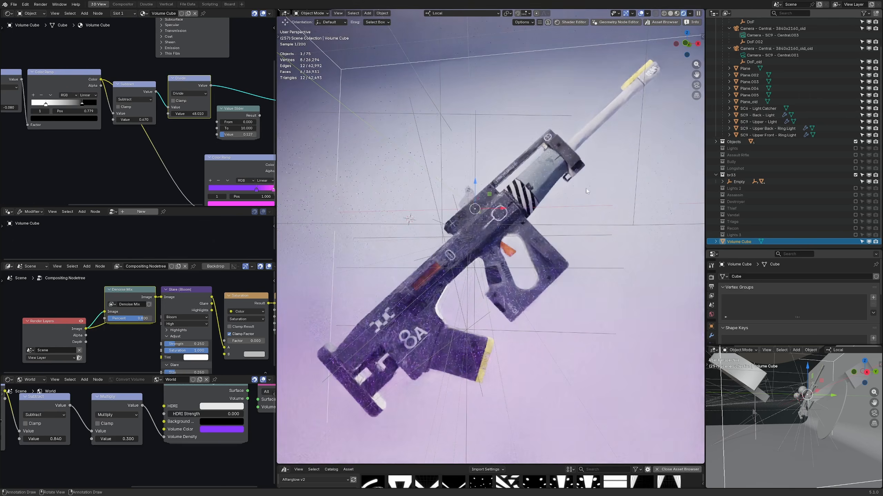
- Replace the weapon collection with the Destroyer collection and recolour the Volume Cube's purple Color Ramp to red and orange
{"action": "left_click", "coordinate": [855, 175]}
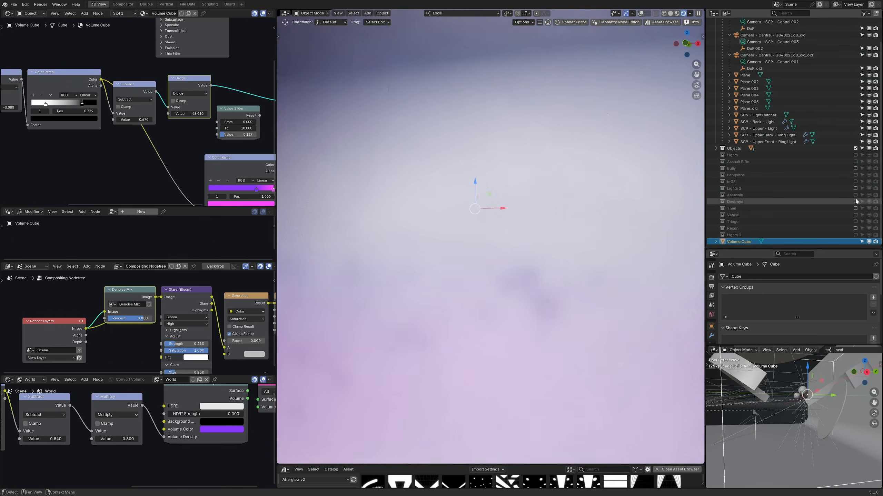
{"action": "left_click", "coordinate": [855, 201]}
{"action": "middle_click_drag", "start_coordinate": [487, 313], "coordinate": [465, 308]}
{"action": "middle_click_drag", "start_coordinate": [229, 171], "coordinate": [147, 156]}
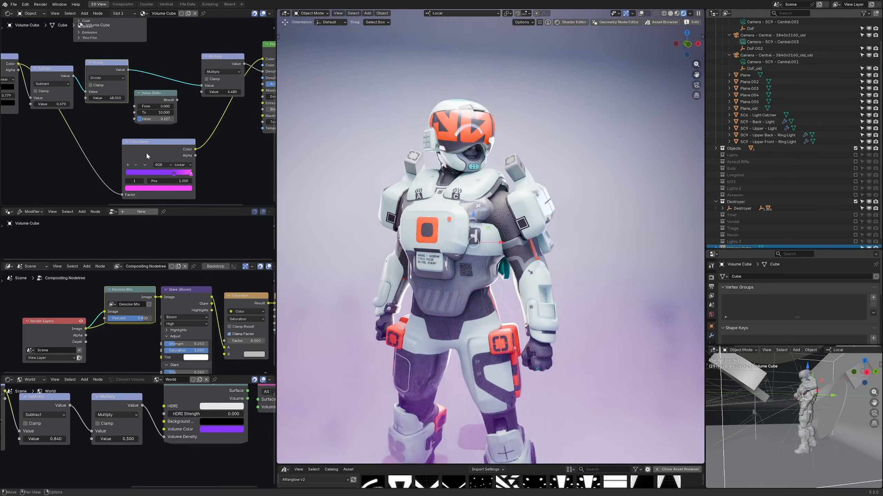
{"action": "left_click", "coordinate": [181, 190]}
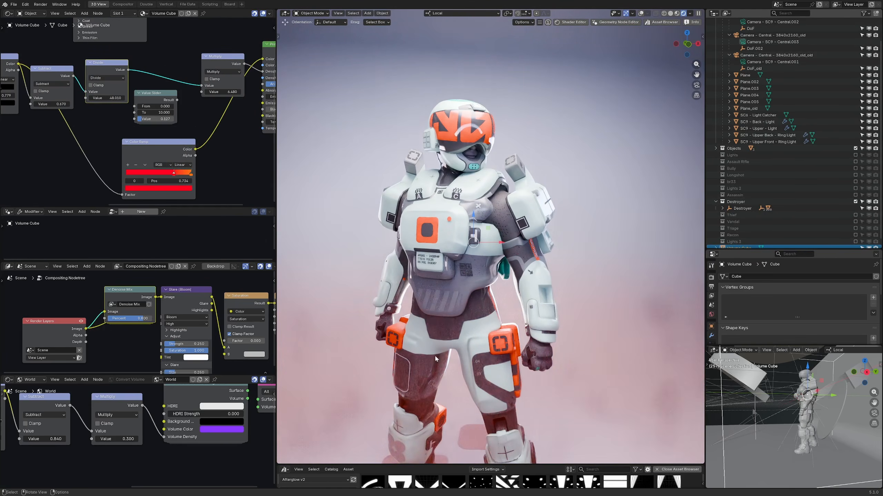
{"action": "key", "text": "r"}
{"action": "key", "text": "r"}
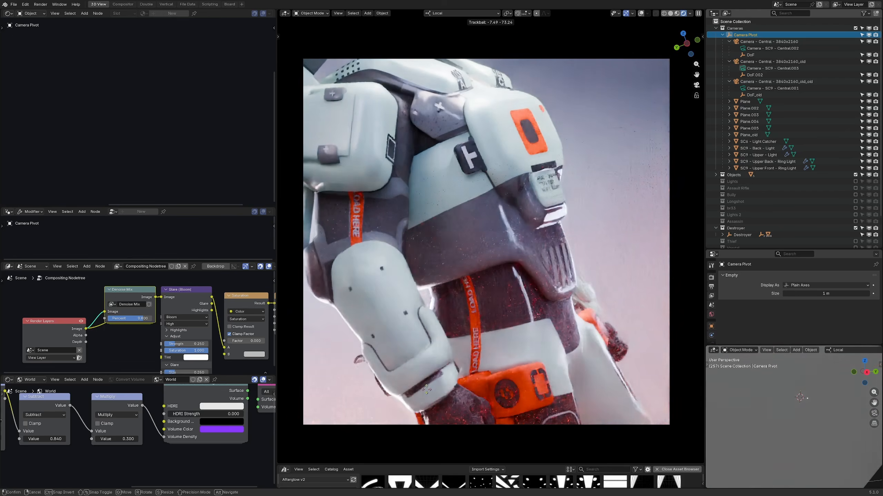
{"action": "right_click", "coordinate": [689, 420]}
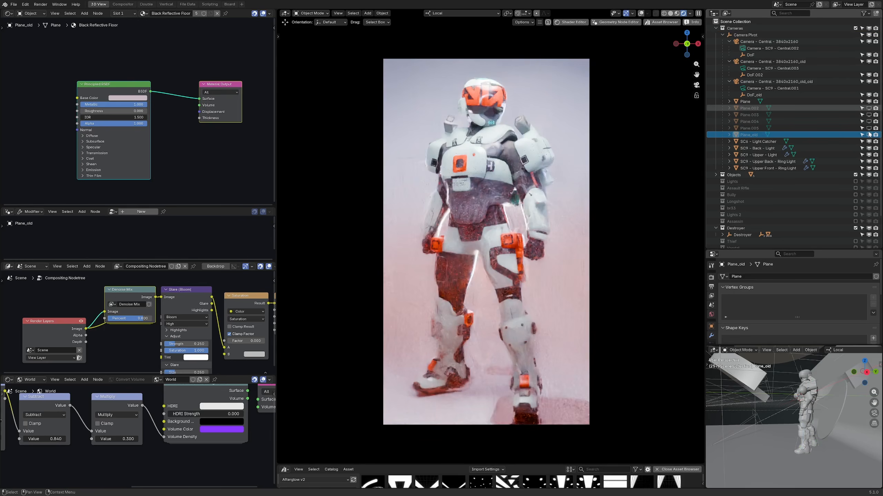
- Hide Plane.002 through Plane_old in the viewport and set the Volume Cube material's Subtract value to 0.910
{"action": "left_click_drag", "start_coordinate": [875, 108], "coordinate": [861, 135]}
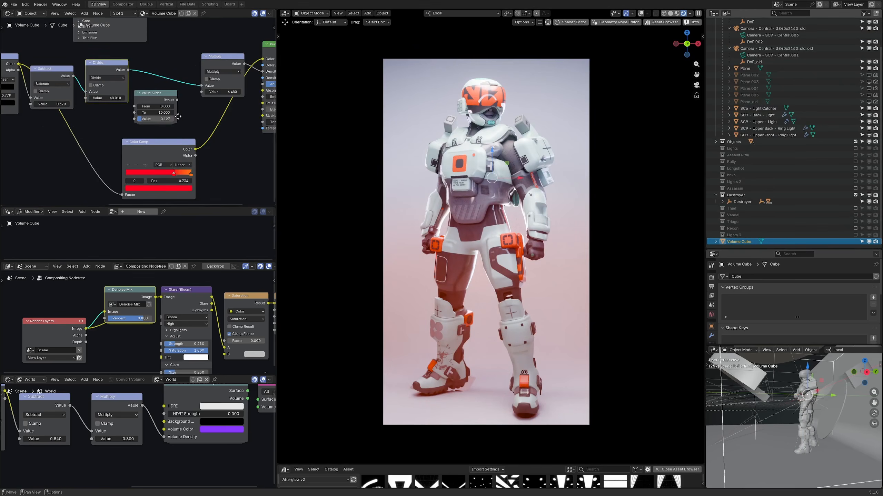
{"action": "scroll", "coordinate": [178, 117], "scroll_direction": "up", "scroll_amount": 2}
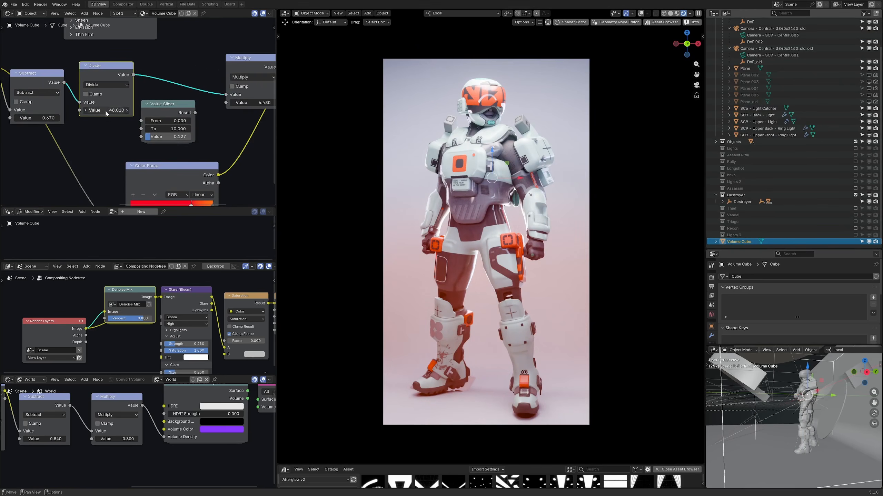
{"action": "middle_click_drag", "start_coordinate": [106, 114], "coordinate": [128, 117]}
{"action": "left_click_drag", "start_coordinate": [59, 122], "coordinate": [89, 121]}
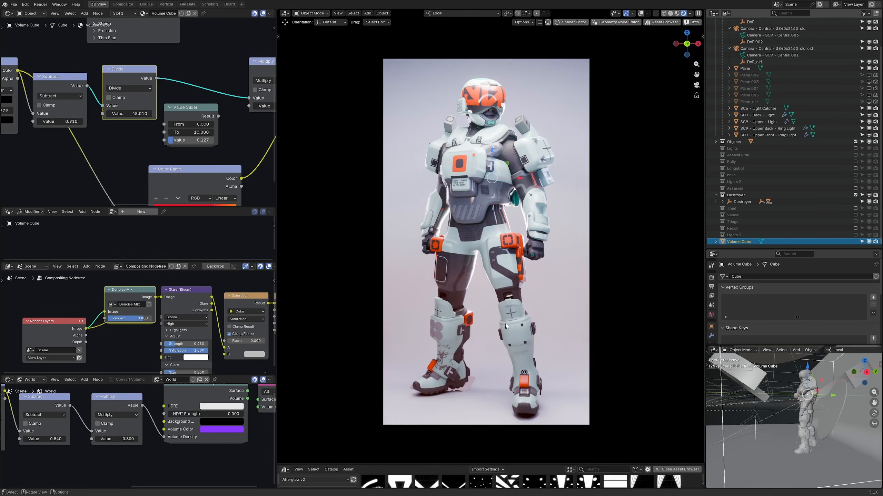
- Replace the Destroyer collection with the Thief collection and fit the camera frame to the main viewport
{"action": "left_click", "coordinate": [658, 213]}
{"action": "key", "text": "Home"}
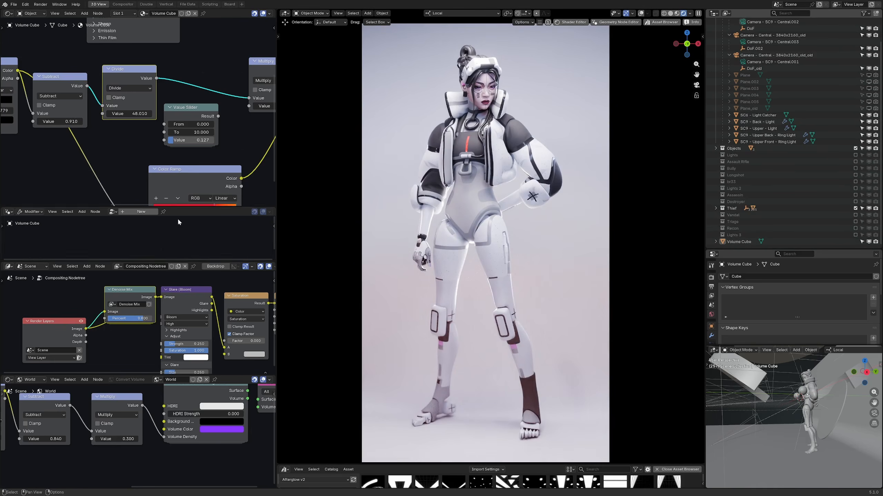
- Lower the Subtract value in the Volume Cube material to 0.730 and bring the red-orange Color Ramp into reach
{"action": "middle_click_drag", "start_coordinate": [113, 147], "coordinate": [231, 170]}
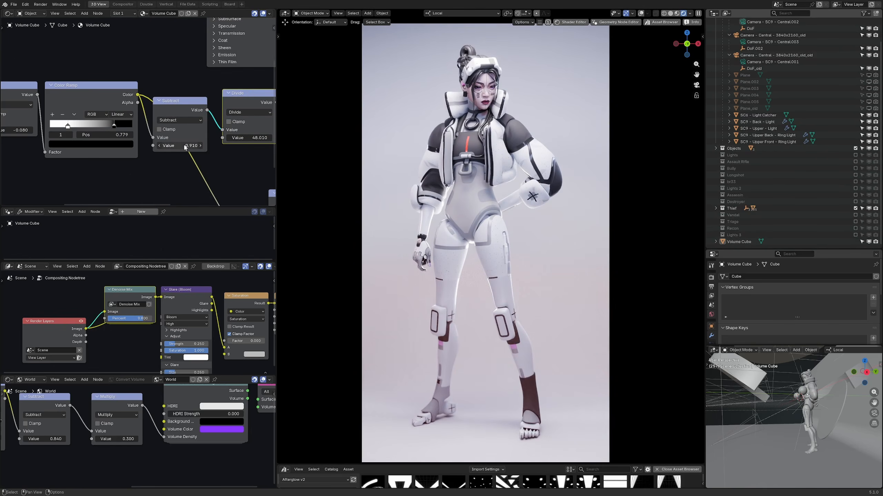
{"action": "left_click_drag", "start_coordinate": [180, 145], "coordinate": [167, 146]}
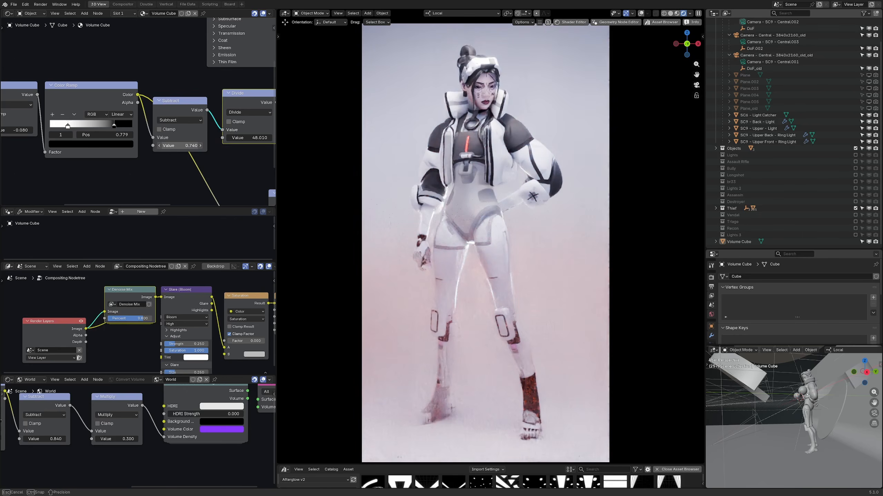
{"action": "middle_click_drag", "start_coordinate": [180, 149], "coordinate": [164, 99]}
{"action": "middle_click_drag", "start_coordinate": [237, 176], "coordinate": [63, 126]}
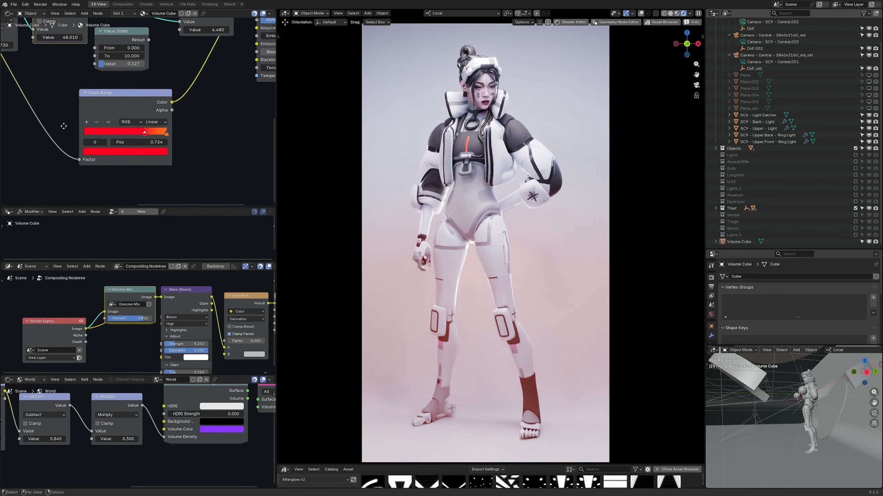
- Recolour the Volume Cube material's red-orange Color Ramp to magenta, covering both colour stops
{"action": "left_click", "coordinate": [125, 151]}
{"action": "left_click_drag", "start_coordinate": [131, 59], "coordinate": [147, 50]}
{"action": "left_click", "coordinate": [167, 133]}
{"action": "left_click", "coordinate": [146, 152]}
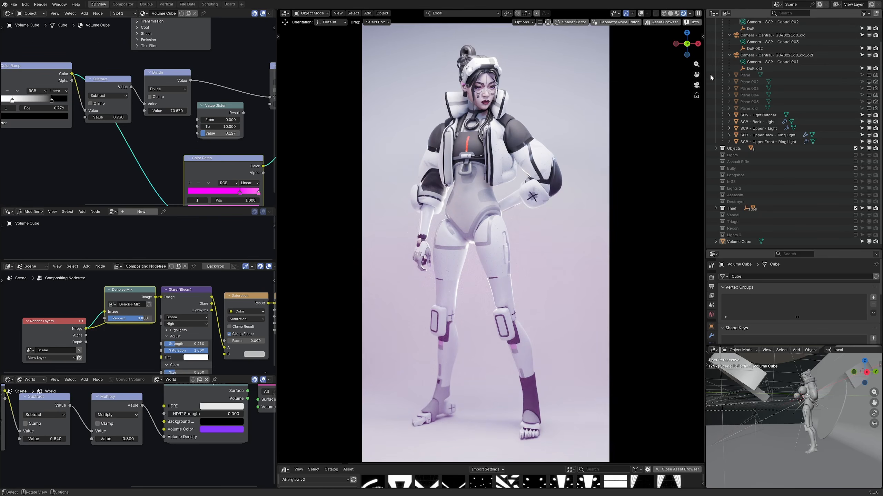
- Examine the studio light arrangement around the character in solid shading from outside the camera and return to rendered shading
{"action": "key", "text": "KP_0"}
{"action": "key", "text": "z"}
{"action": "left_click", "coordinate": [527, 174]}
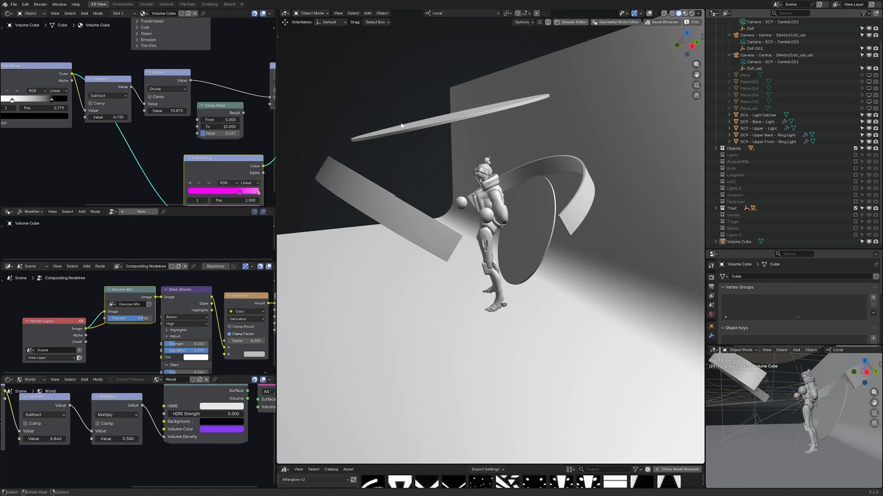
{"action": "key", "text": "KP_0"}
{"action": "key", "text": "z"}
{"action": "left_click", "coordinate": [499, 124]}
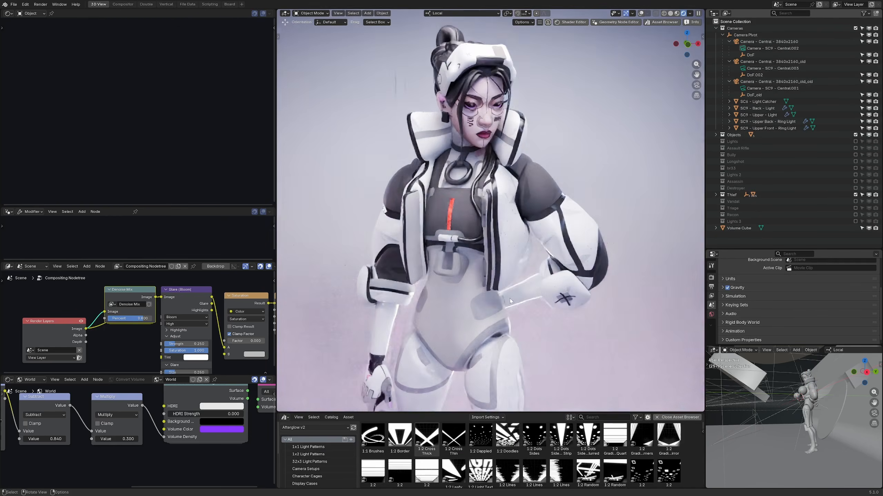
- Disable the Volume Cube in the viewport and in renders
{"action": "scroll", "coordinate": [510, 299], "scroll_direction": "down", "scroll_amount": 4}
{"action": "middle_click_drag", "start_coordinate": [510, 299], "coordinate": [524, 288]}
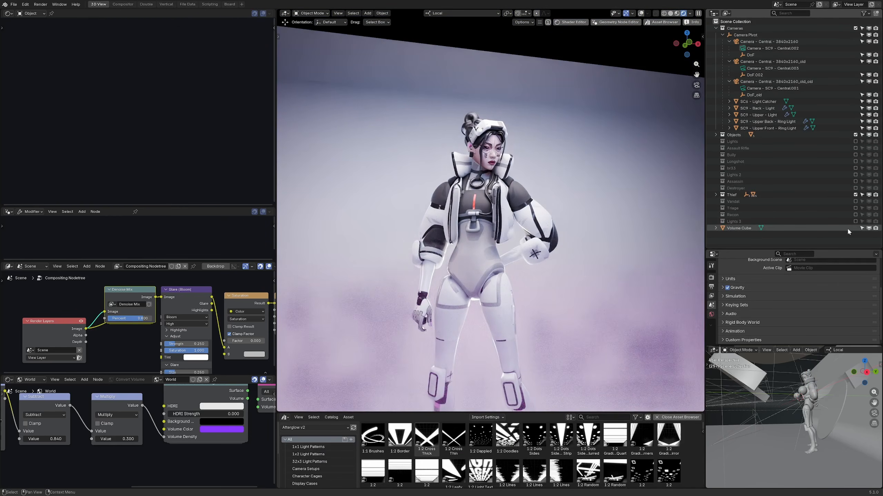
{"action": "left_click_drag", "start_coordinate": [861, 228], "coordinate": [875, 229]}
{"action": "middle_click_drag", "start_coordinate": [577, 254], "coordinate": [557, 266]}
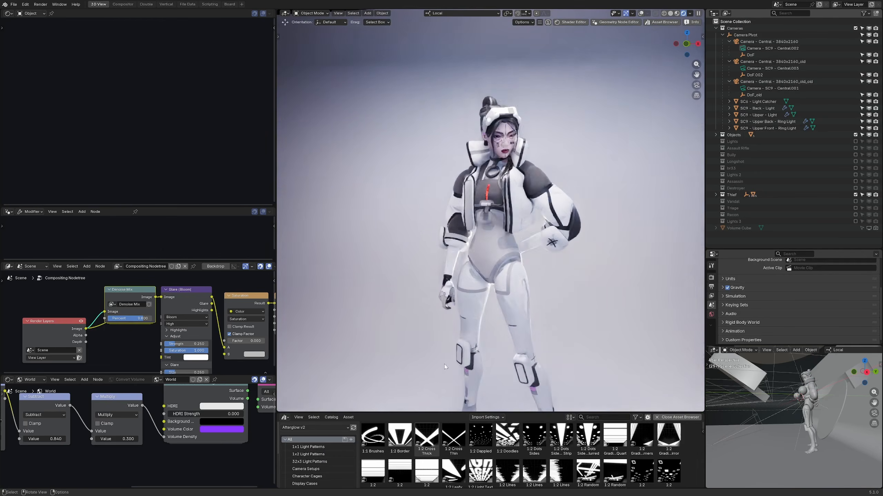
- Enlarge the asset browser, show the Afterglow v2 Studio Cages catalog and increase its thumbnail size
{"action": "left_click_drag", "start_coordinate": [377, 414], "coordinate": [377, 366]}
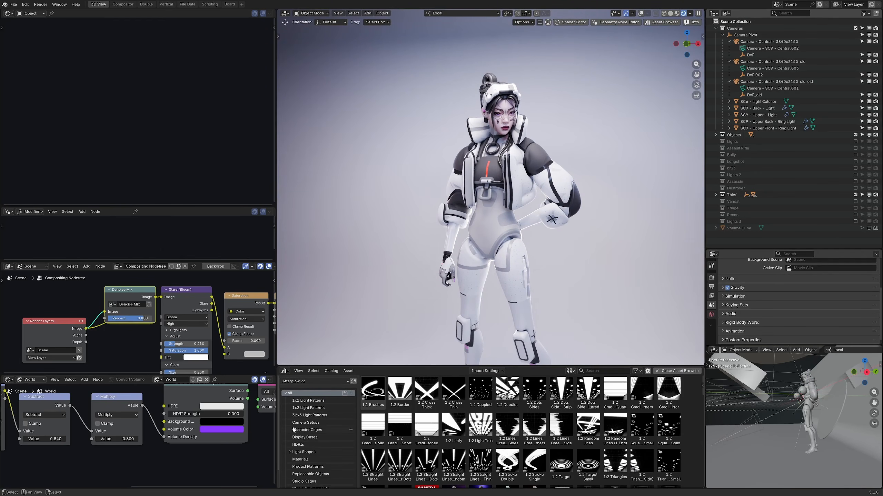
{"action": "left_click_drag", "start_coordinate": [277, 442], "coordinate": [235, 436]}
{"action": "scroll", "coordinate": [269, 431], "scroll_direction": "down", "scroll_amount": 1}
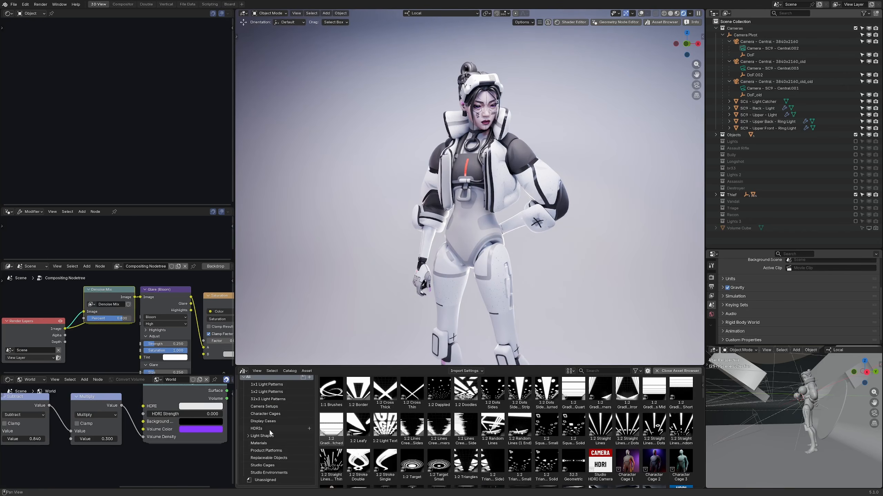
{"action": "left_click", "coordinate": [262, 466]}
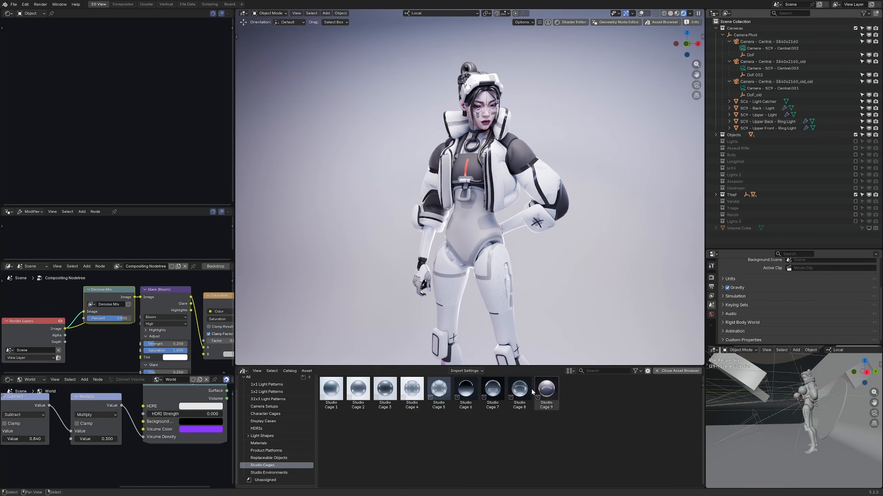
{"action": "left_click_drag", "start_coordinate": [582, 397], "coordinate": [660, 397]}
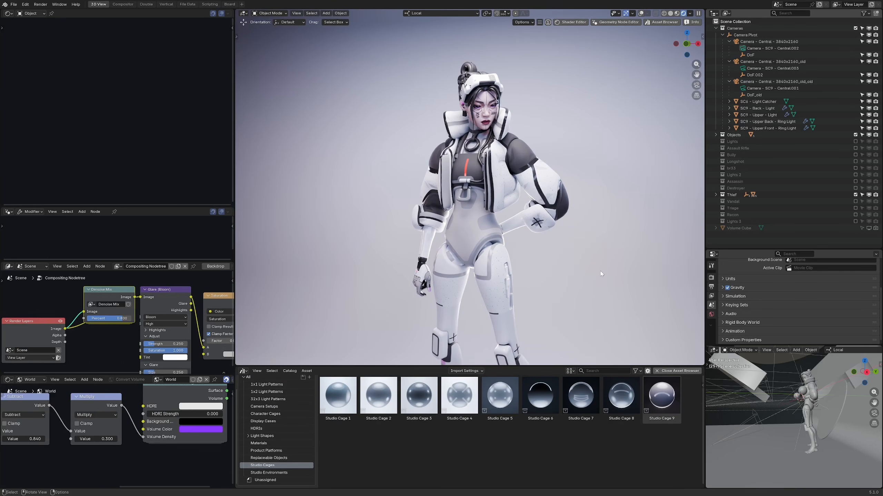
- Create a Studio Cage 9 collection inside Cameras and move the SC6 Light Catcher and the four SC9 lights into it
{"action": "key", "text": "KP_0"}
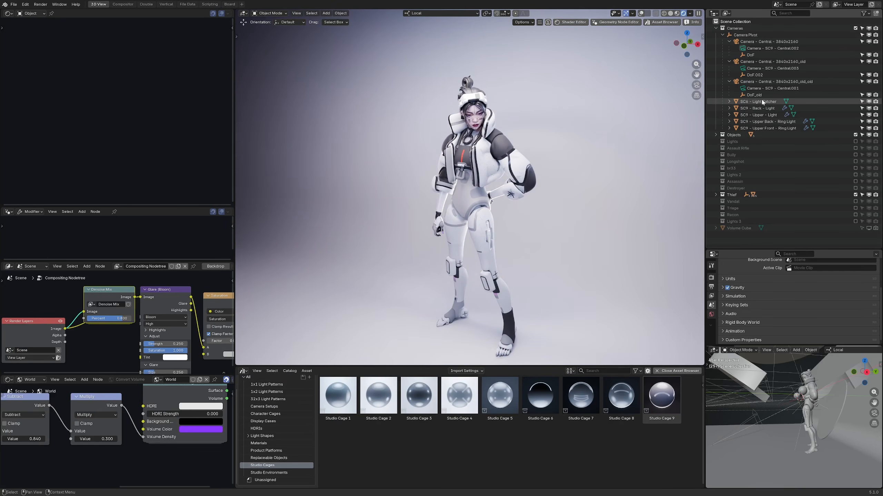
{"action": "right_click", "coordinate": [735, 28]}
{"action": "key", "text": "Escape"}
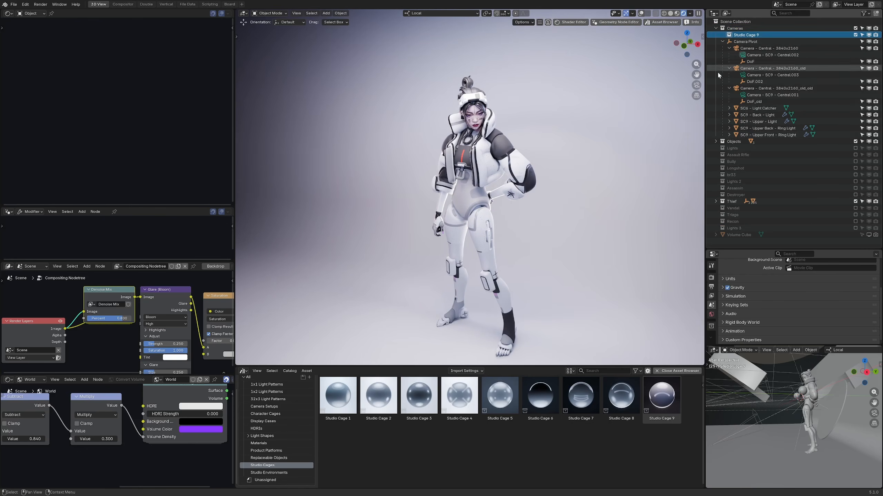
{"action": "left_click", "coordinate": [752, 110]}
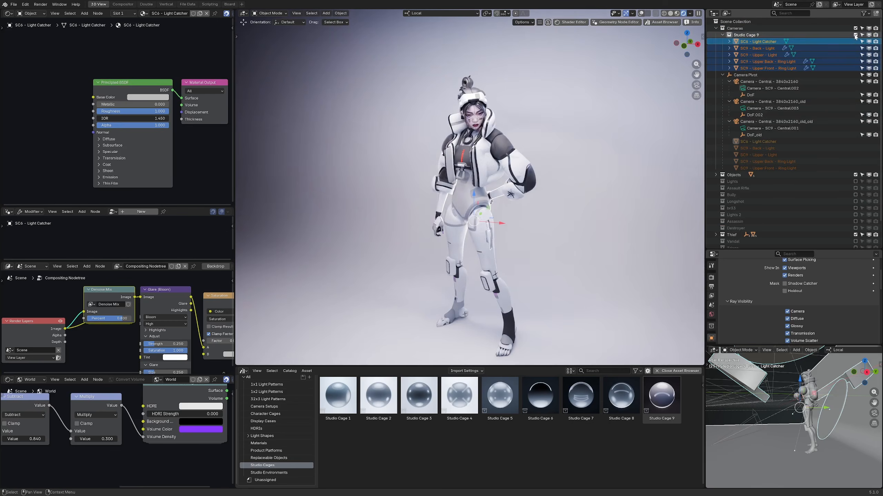
- Toggle the Studio Cage 9 collection off and on to compare the scene without and with its lights
{"action": "left_click", "coordinate": [854, 35]}
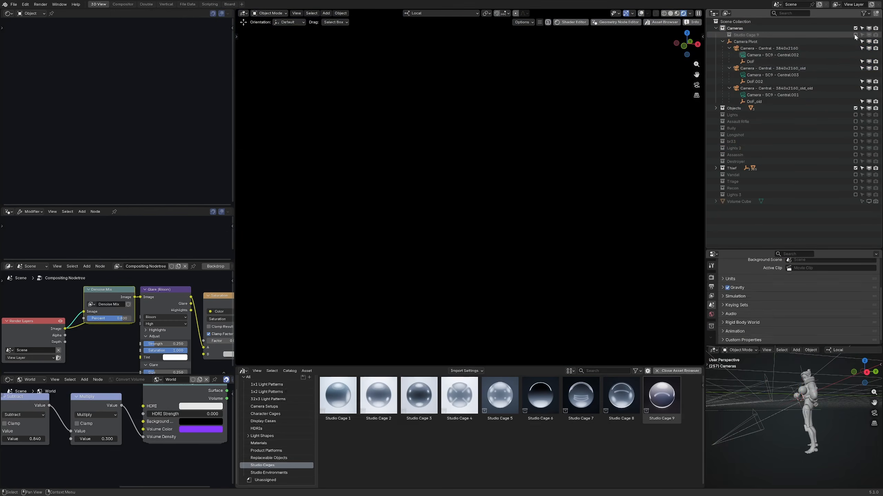
{"action": "left_click", "coordinate": [854, 35]}
{"action": "left_click", "coordinate": [855, 35]}
{"action": "key", "text": "ctrl+z"}
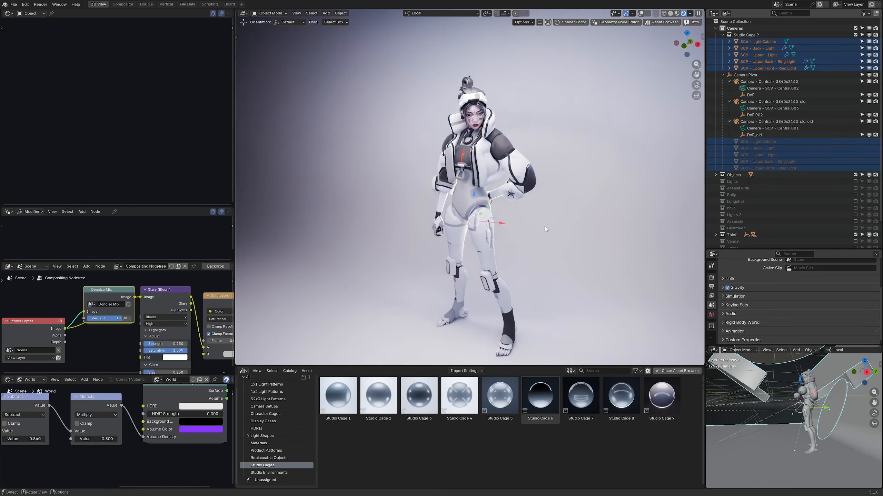
- Try a black Base Color on the SC6 Light Catcher's material and inspect the character against it
{"action": "middle_click_drag", "start_coordinate": [535, 236], "coordinate": [607, 219]}
{"action": "left_click", "coordinate": [599, 216]}
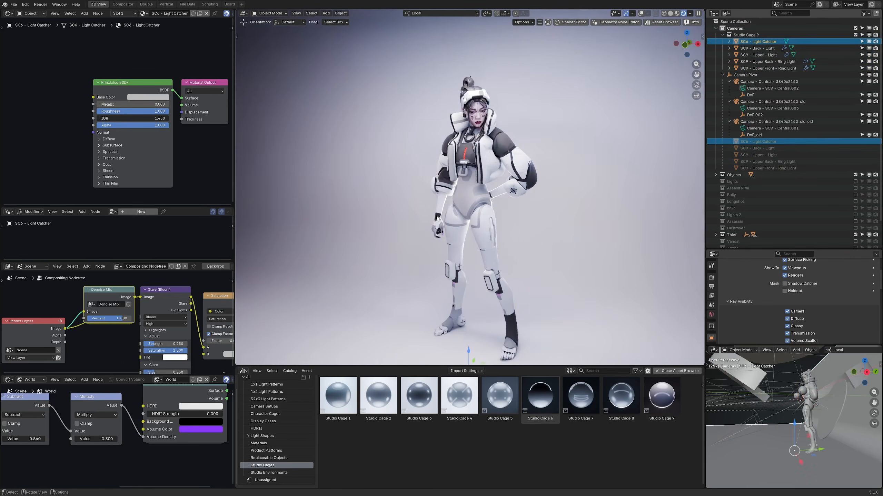
{"action": "left_click", "coordinate": [151, 97]}
{"action": "left_click_drag", "start_coordinate": [187, 105], "coordinate": [187, 148]}
{"action": "middle_click_drag", "start_coordinate": [388, 176], "coordinate": [397, 171]}
{"action": "middle_click_drag", "start_coordinate": [459, 124], "coordinate": [422, 201], "text": "ctrl"}
{"action": "middle_click_drag", "start_coordinate": [422, 201], "coordinate": [326, 243], "text": "ctrl"}
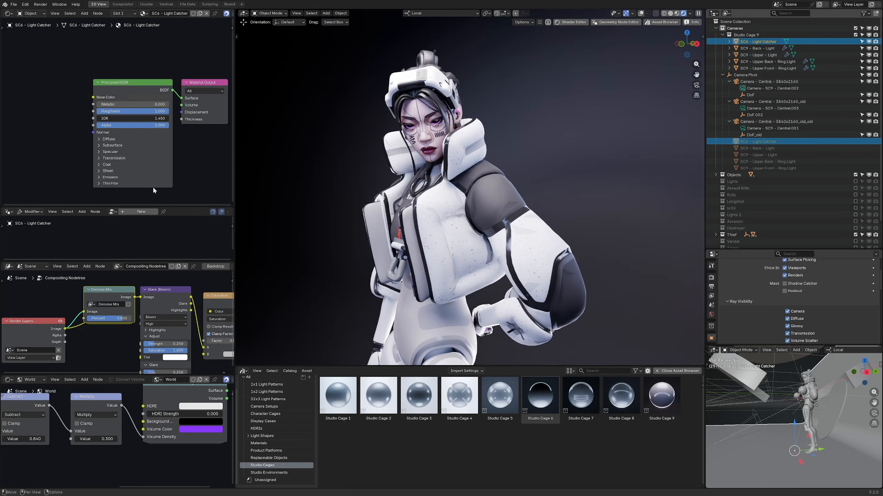
{"action": "key", "text": "ctrl+z"}
- Exclude the Studio Cage 9 collection and add the Studio Cage 7 asset, moving and scaling it around the character
{"action": "left_click_drag", "start_coordinate": [580, 395], "coordinate": [796, 431]}
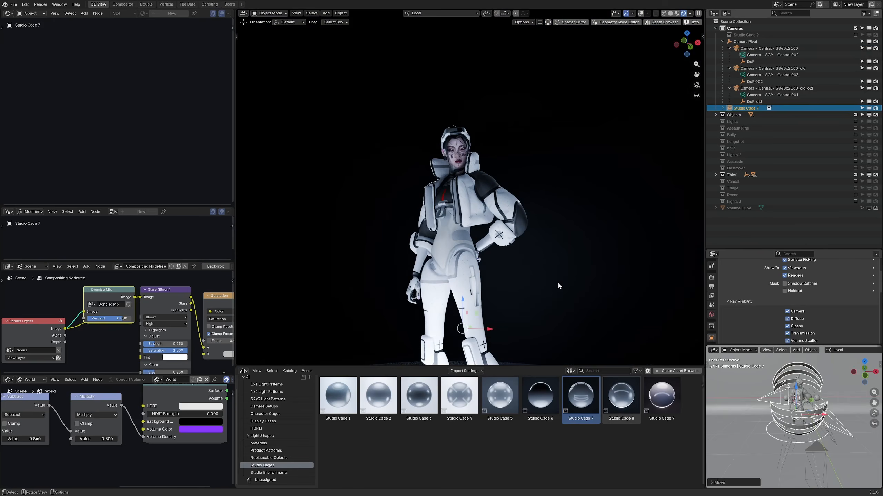
{"action": "middle_click_drag", "start_coordinate": [496, 295], "coordinate": [664, 382]}
{"action": "middle_click_drag", "start_coordinate": [797, 440], "coordinate": [719, 449]}
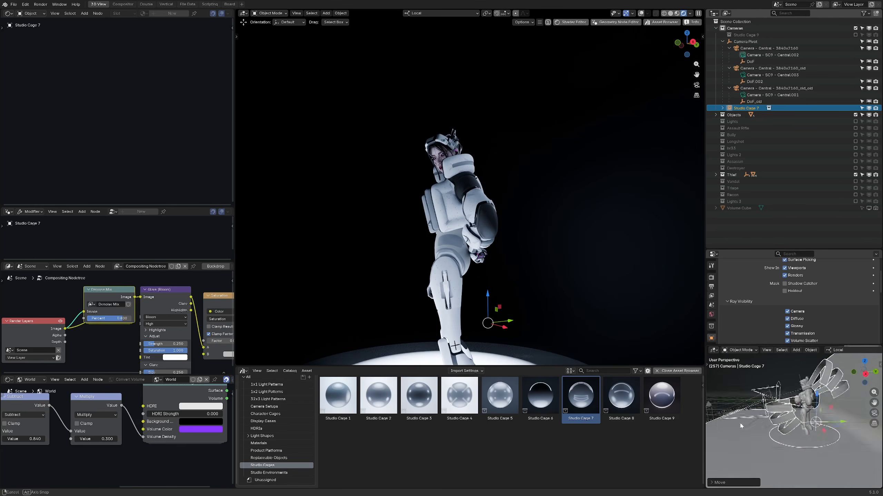
{"action": "key", "text": "g"}
{"action": "left_click", "coordinate": [827, 423]}
{"action": "key", "text": "s"}
{"action": "left_click", "coordinate": [830, 420]}
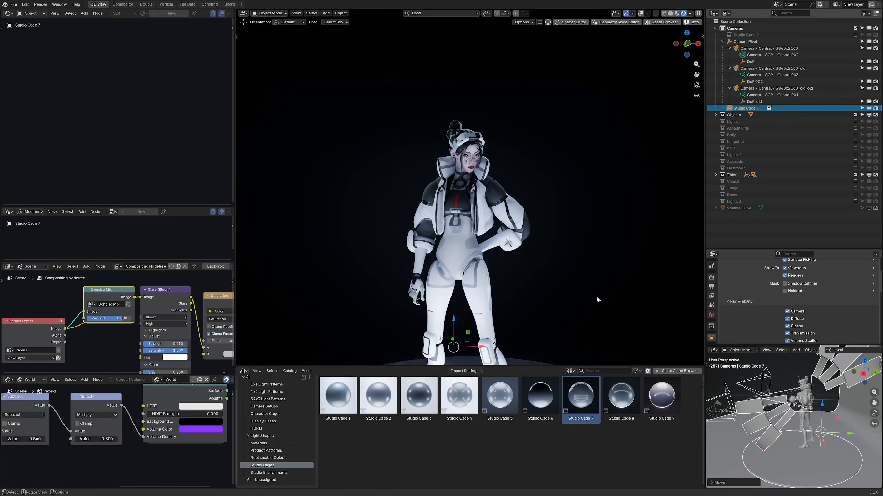
{"action": "key", "text": "KP_0"}
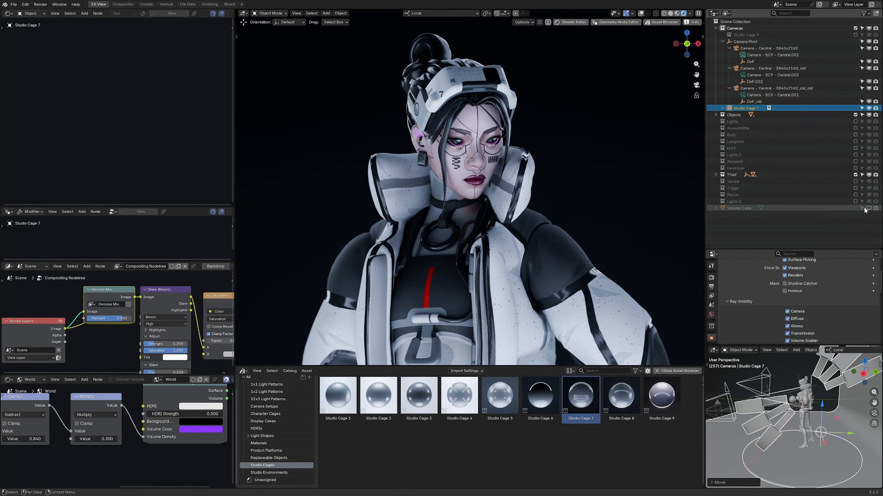
- Replace Studio Cage 7 with the Studio Cage 6 asset at the character's position and check it through the camera
{"action": "key", "text": "Delete"}
{"action": "left_click_drag", "start_coordinate": [540, 396], "coordinate": [814, 457]}
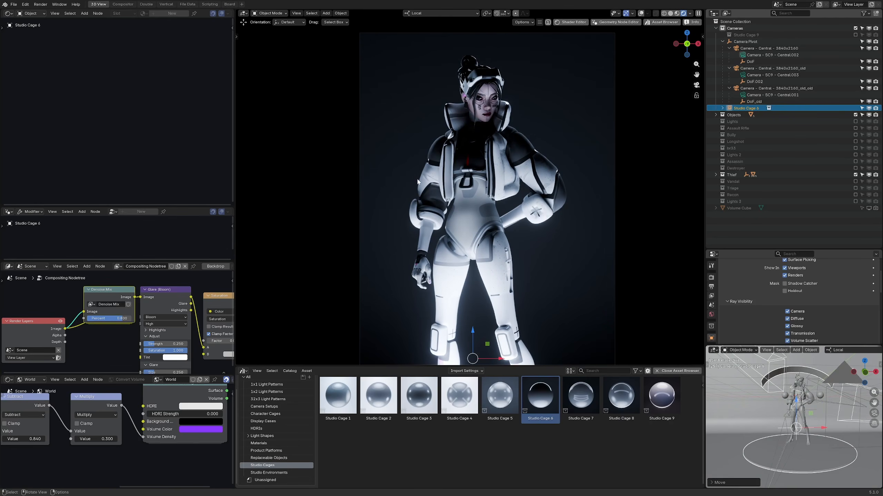
{"action": "scroll", "coordinate": [495, 251], "scroll_direction": "down", "scroll_amount": 3}
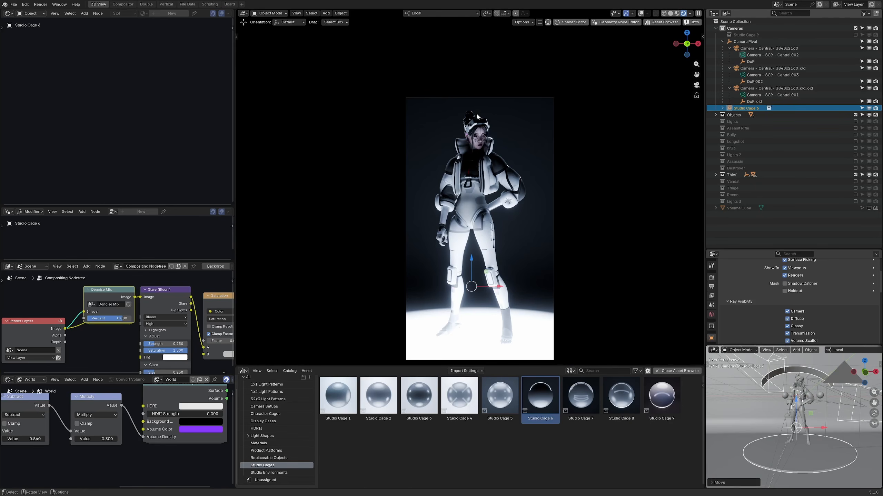
{"action": "scroll", "coordinate": [477, 117], "scroll_direction": "up", "scroll_amount": 4}
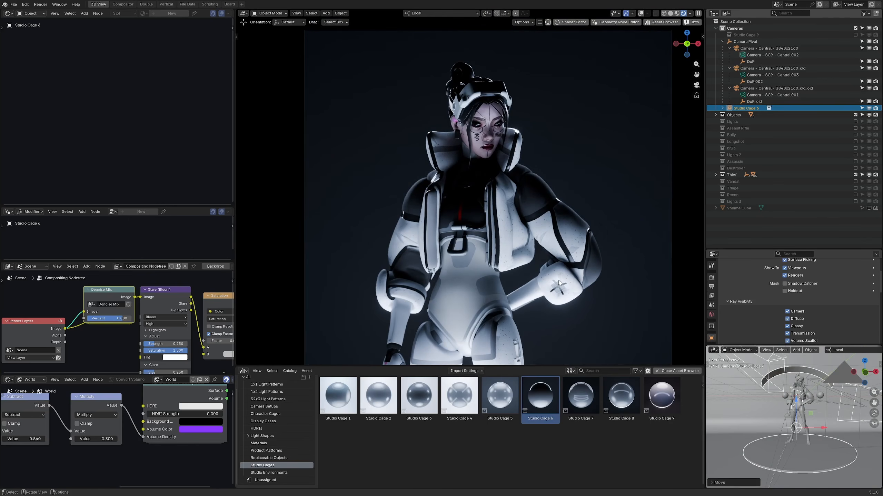
- Delete the current studio cage and place the Studio Cage 5 asset around the character
{"action": "key", "text": "Delete"}
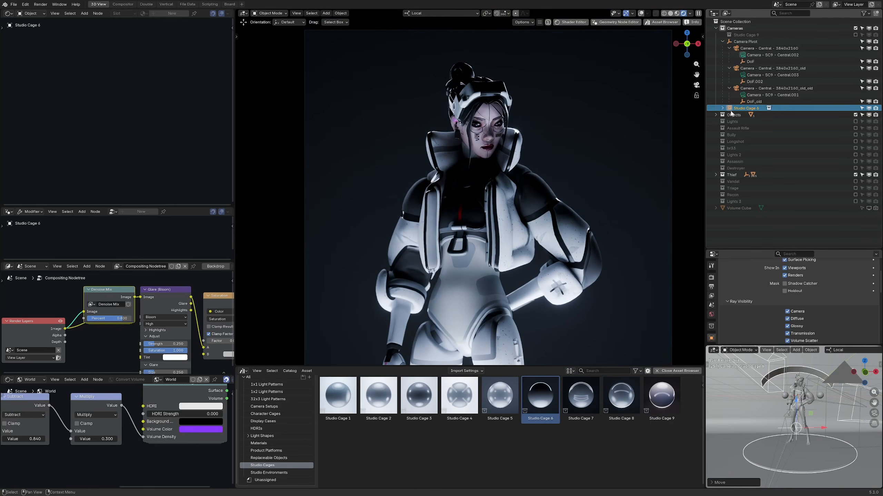
{"action": "left_click_drag", "start_coordinate": [499, 395], "coordinate": [808, 404]}
{"action": "scroll", "coordinate": [808, 405], "scroll_direction": "down", "scroll_amount": 5}
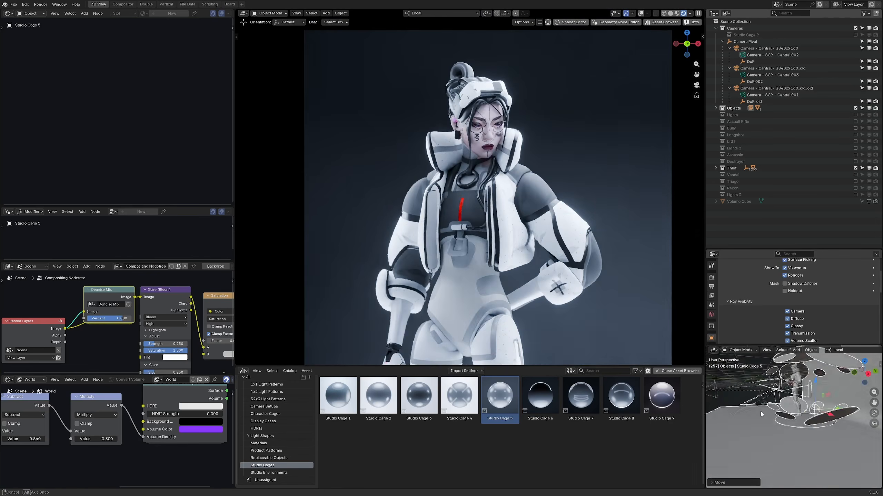
- Move Studio Cage 5 vertically and horizontally so its floor disc lies centred under the character's feet
{"action": "middle_click_drag", "start_coordinate": [760, 412], "coordinate": [812, 406]}
{"action": "key", "text": "g"}
{"action": "key", "text": "z"}
{"action": "left_click", "coordinate": [813, 406]}
{"action": "scroll", "coordinate": [548, 298], "scroll_direction": "down", "scroll_amount": 4}
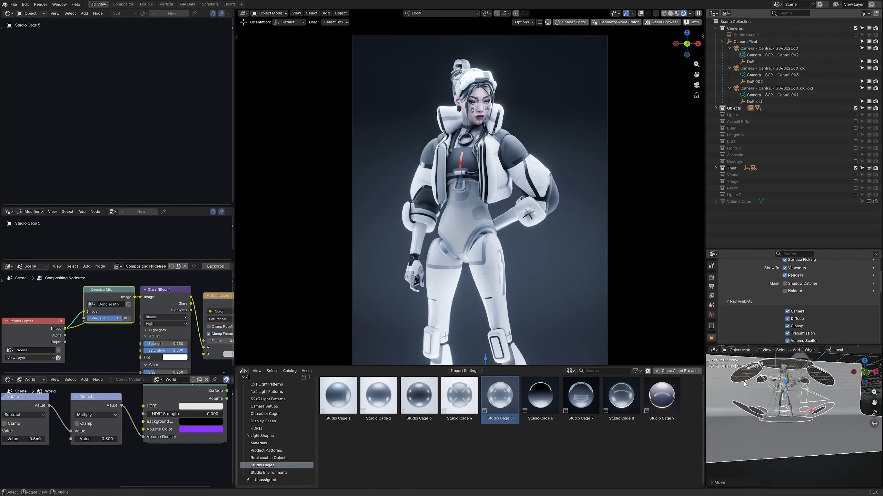
{"action": "scroll", "coordinate": [745, 384], "scroll_direction": "up", "scroll_amount": 6}
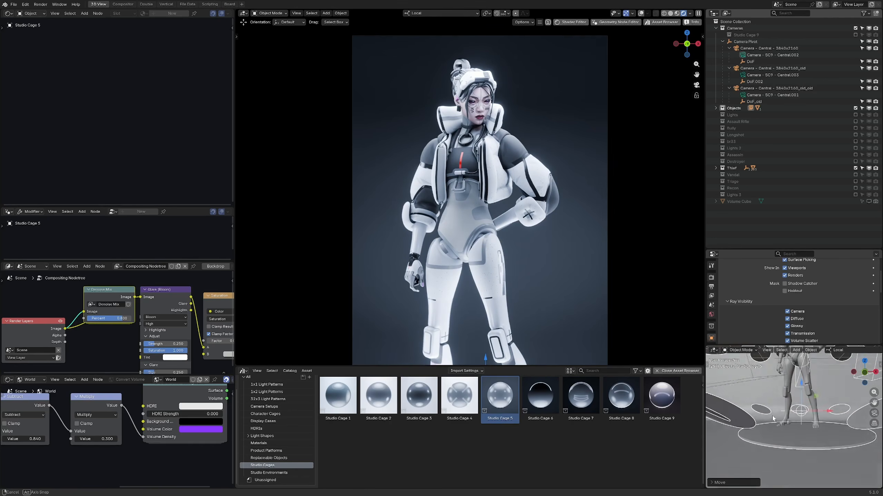
{"action": "key", "text": "g"}
{"action": "left_click", "coordinate": [775, 408]}
{"action": "scroll", "coordinate": [774, 408], "scroll_direction": "down", "scroll_amount": 3}
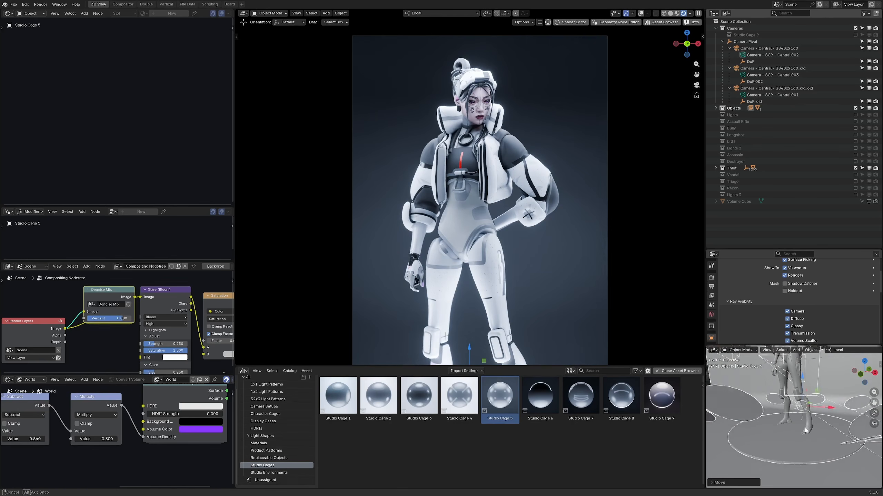
{"action": "scroll", "coordinate": [482, 194], "scroll_direction": "down", "scroll_amount": 2}
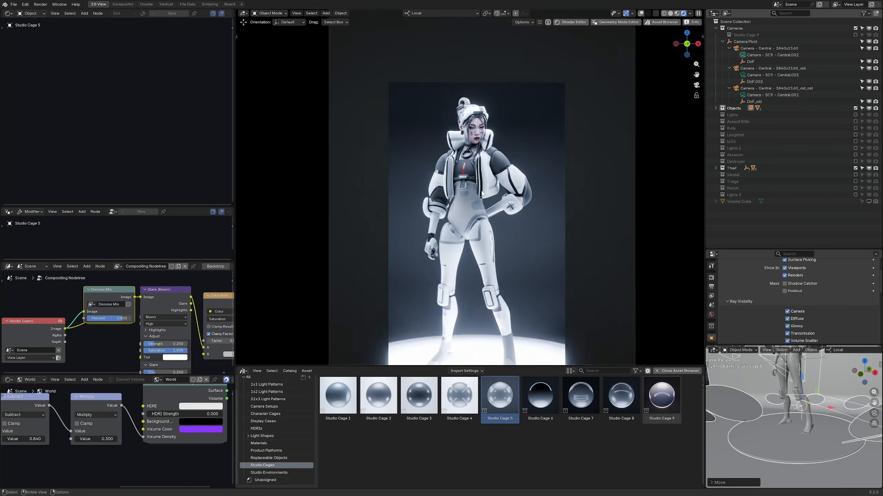
{"action": "scroll", "coordinate": [481, 192], "scroll_direction": "up", "scroll_amount": 1}
{"action": "scroll", "coordinate": [484, 191], "scroll_direction": "down", "scroll_amount": 3}
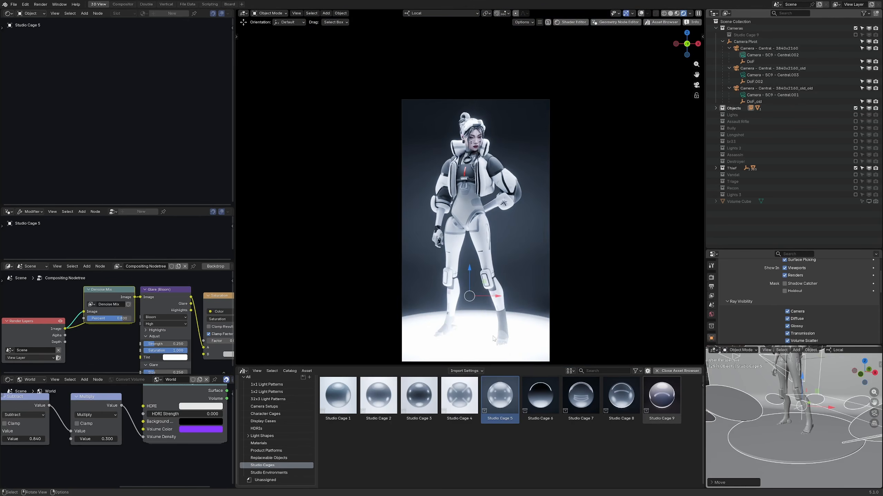
- Move Studio Cage 5 into the Cameras collection and unpack it with the Modular Workspaces Unpack Setup, using Selected Only
{"action": "left_click", "coordinate": [715, 108]}
{"action": "left_click_drag", "start_coordinate": [736, 135], "coordinate": [740, 29]}
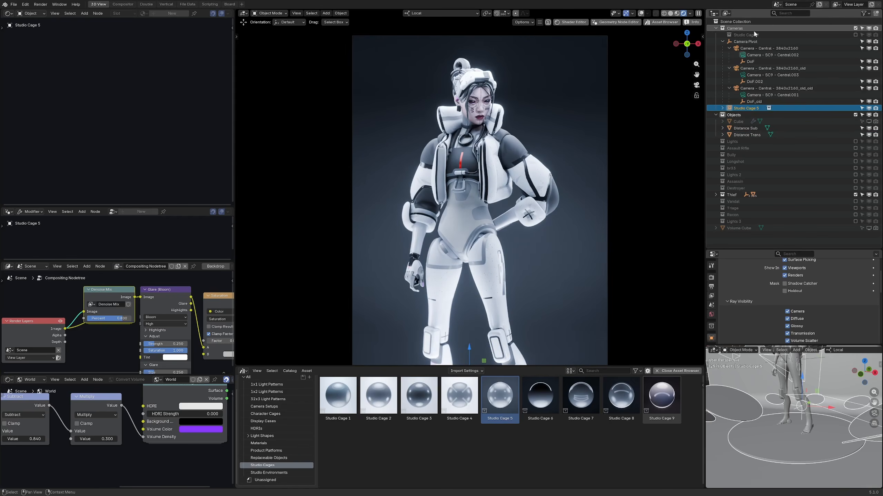
{"action": "key", "text": "n"}
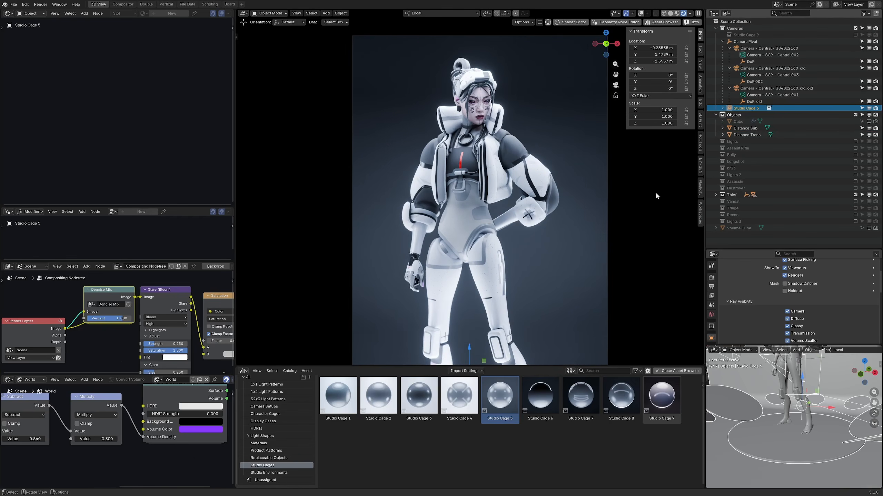
{"action": "left_click", "coordinate": [700, 211]}
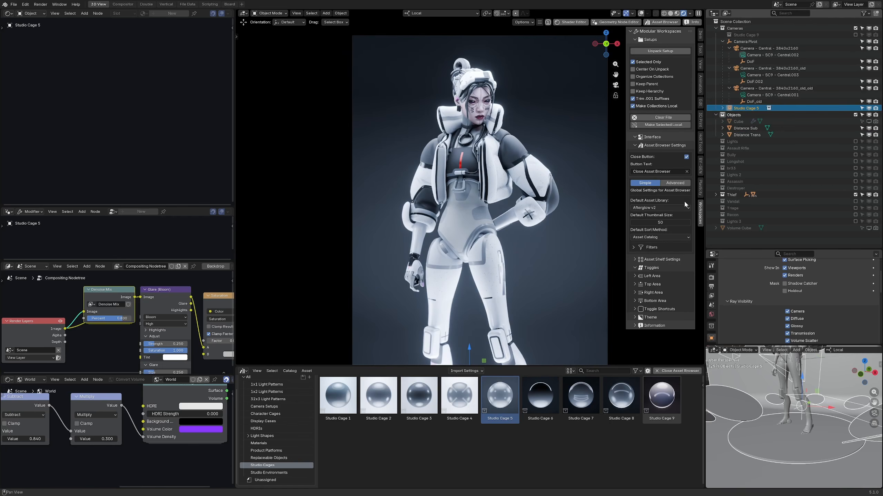
{"action": "key", "text": "ctrl+a"}
{"action": "left_click", "coordinate": [660, 51]}
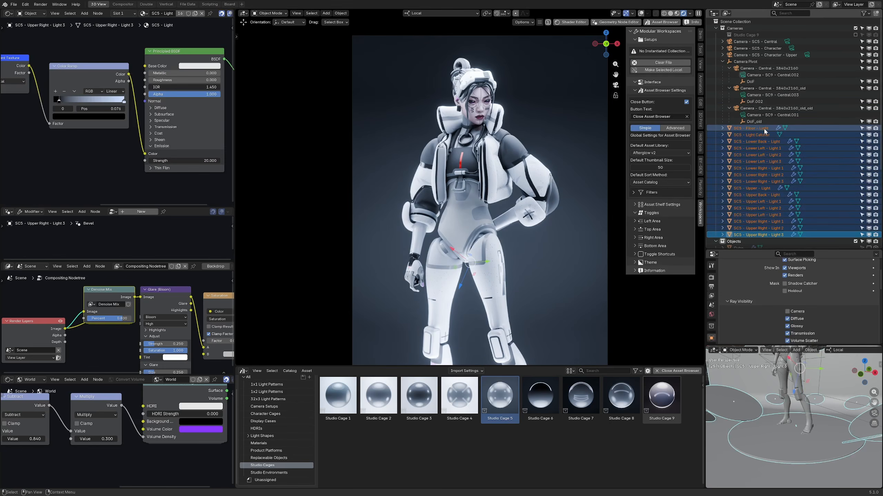
- Move the selected Studio Cage 5 lights into a new Studio Cage 5 collection inside Cameras
{"action": "key", "text": "m"}
{"action": "mouse_move", "coordinate": [481, 136]}
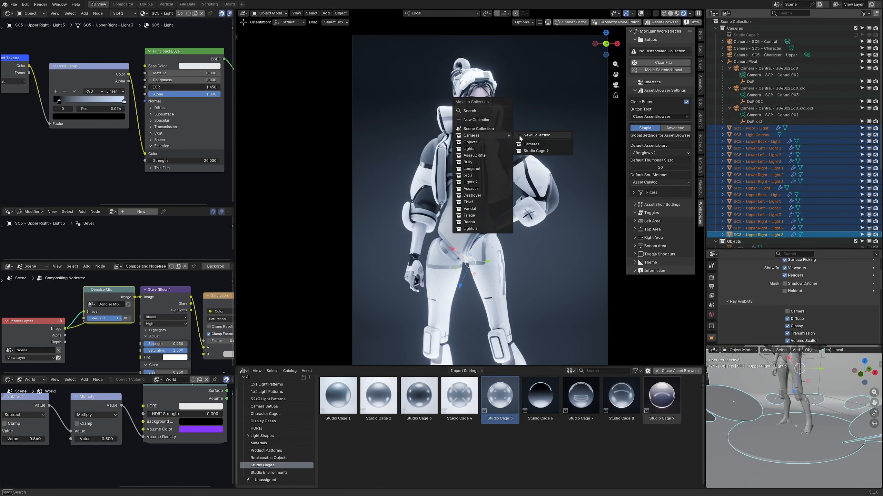
{"action": "left_click", "coordinate": [532, 136]}
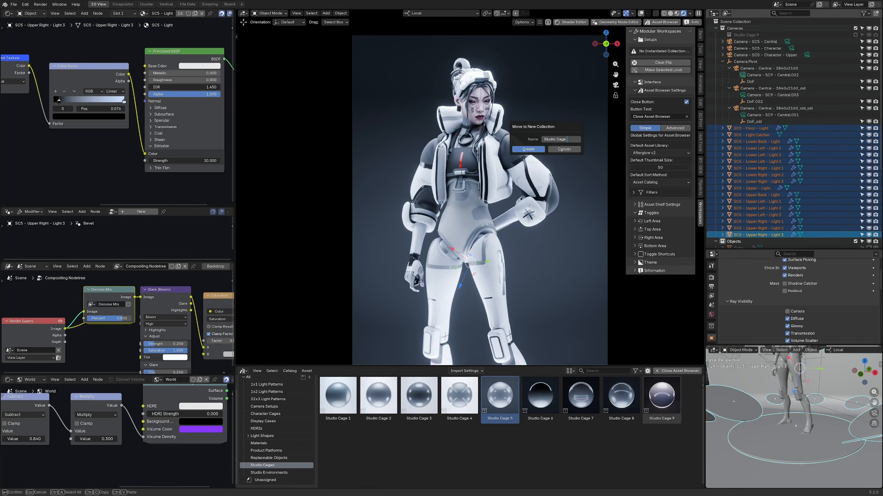
{"action": "left_click", "coordinate": [528, 149]}
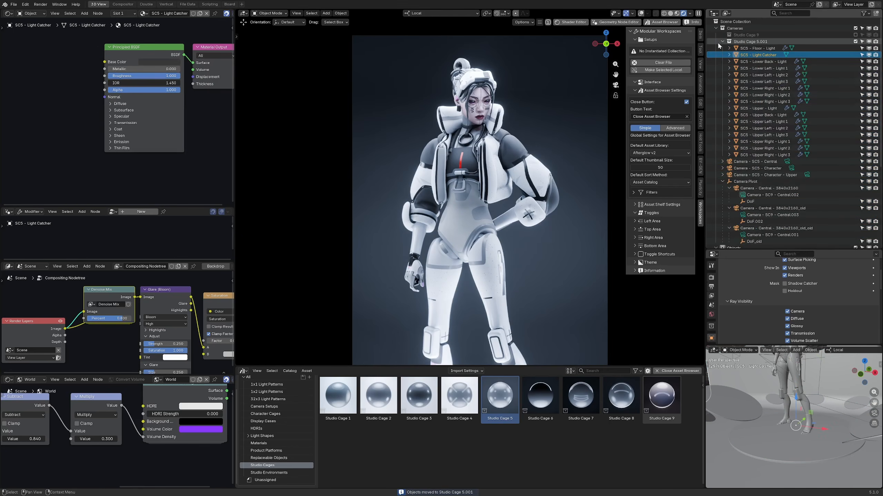
- Place the Studio Cage 7 asset beside the character and unpack it with Unpack Setup
{"action": "left_click", "coordinate": [470, 371]}
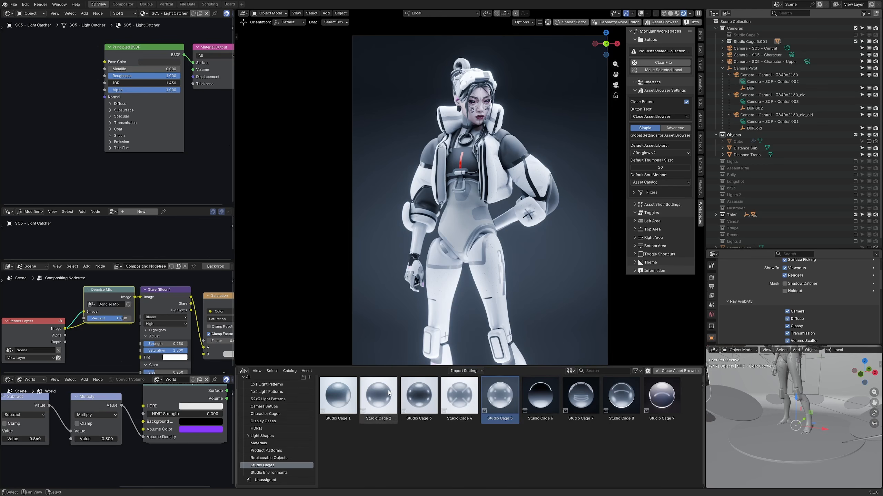
{"action": "left_click", "coordinate": [500, 397]}
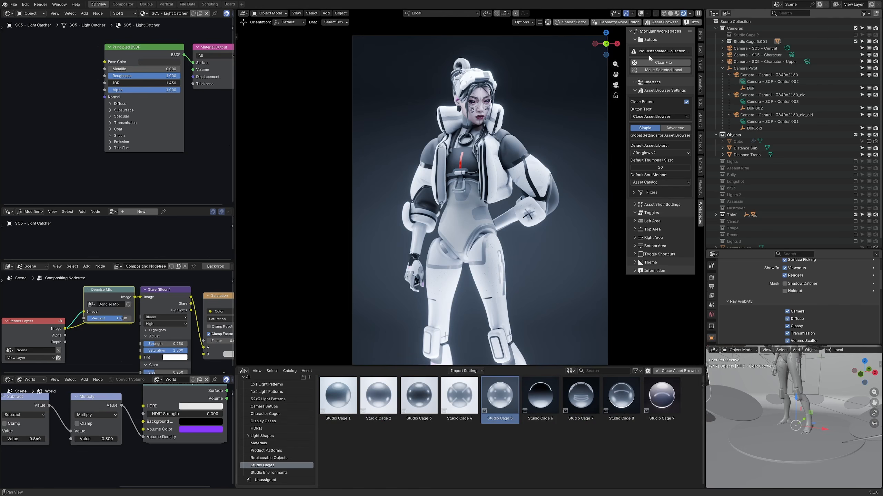
{"action": "left_click_drag", "start_coordinate": [580, 396], "coordinate": [581, 223]}
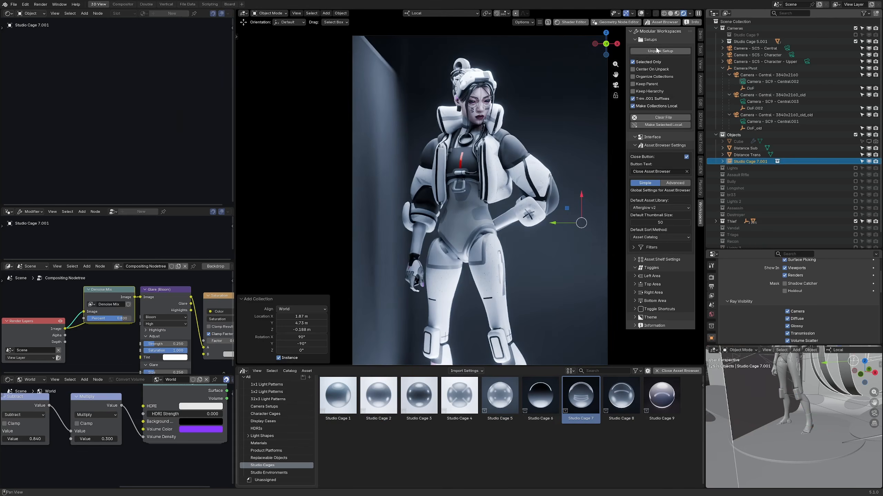
{"action": "left_click", "coordinate": [659, 51]}
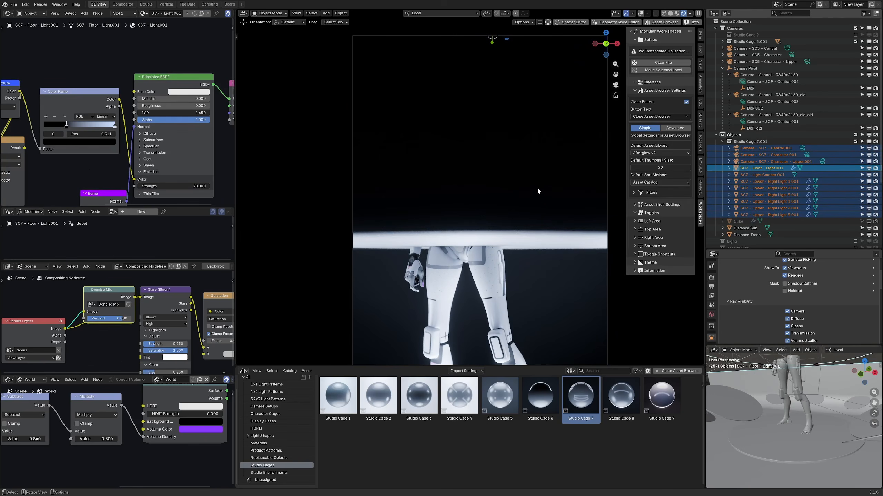
- Undo the unpacking and placement of Studio Cage 7, along with the regrouping of the Studio Cage 5 lights
{"action": "key", "text": "ctrl+z"}
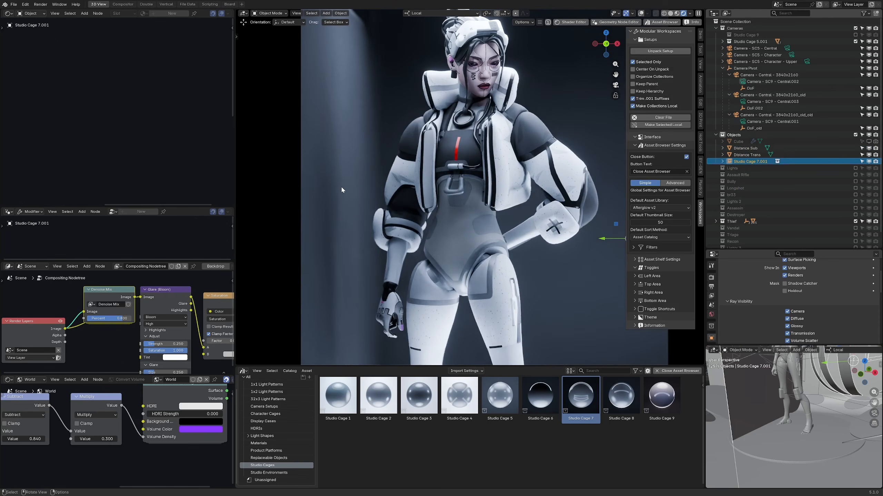
{"action": "key", "text": "ctrl+z"}
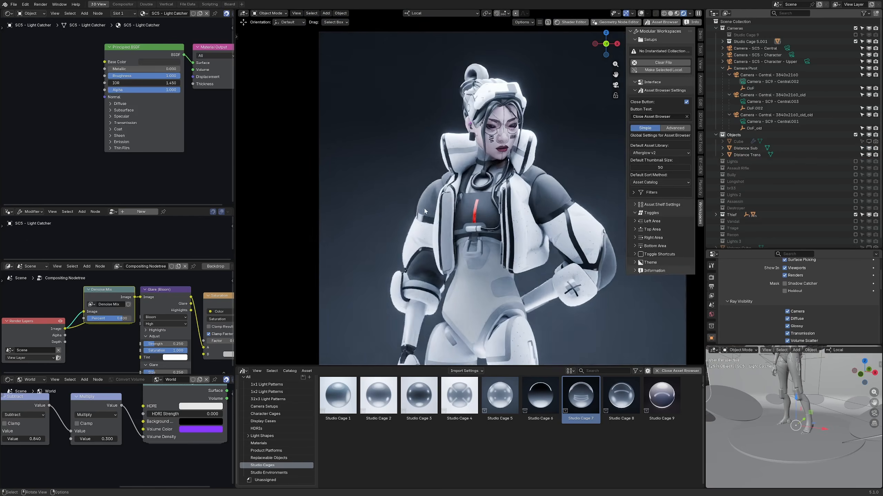
{"action": "scroll", "coordinate": [453, 228], "scroll_direction": "down", "scroll_amount": 2}
{"action": "middle_click_drag", "start_coordinate": [453, 228], "coordinate": [452, 201], "text": "shift"}
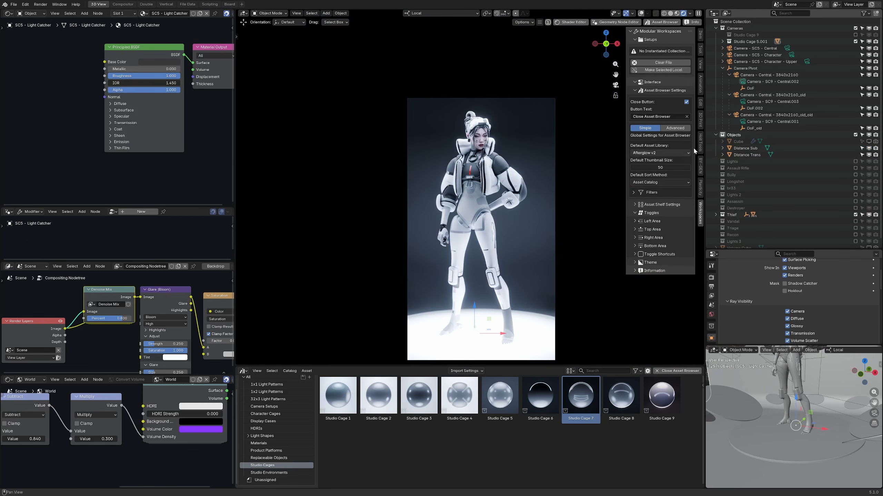
{"action": "key", "text": "ctrl+z"}
{"action": "left_click", "coordinate": [470, 372]}
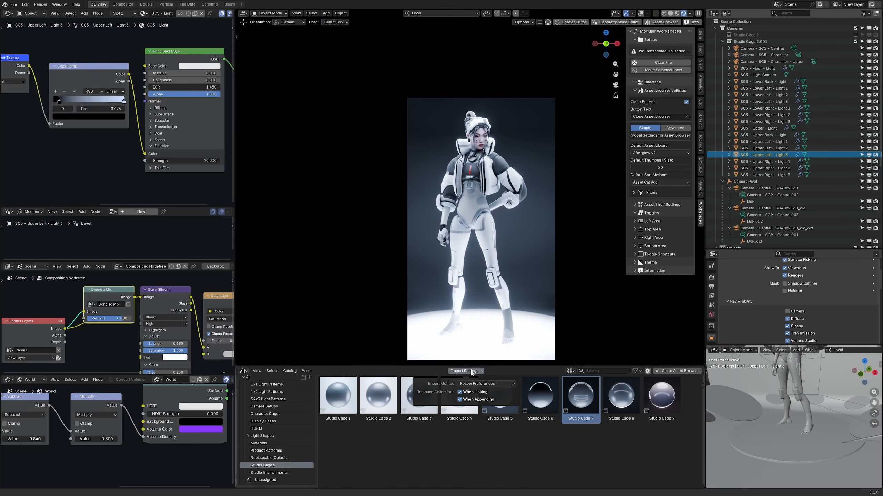
- Turn off Camera and Glossy ray visibility for the Studio Cage 5 floor light, keeping Diffuse on
{"action": "left_click", "coordinate": [541, 334]}
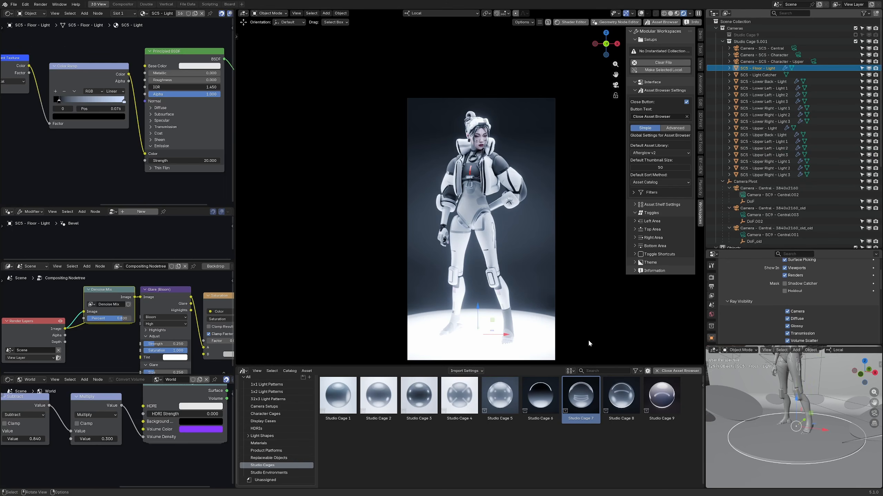
{"action": "key", "text": "g"}
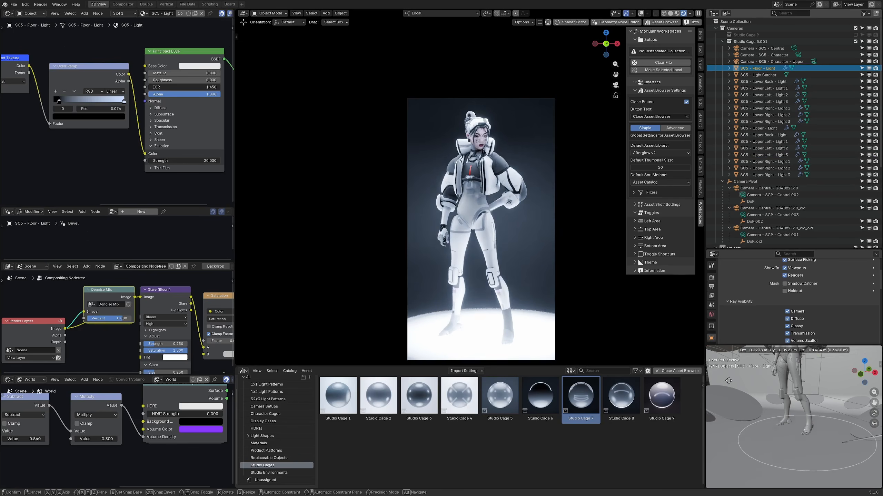
{"action": "right_click", "coordinate": [729, 387]}
{"action": "scroll", "coordinate": [711, 312], "scroll_direction": "down", "scroll_amount": 2}
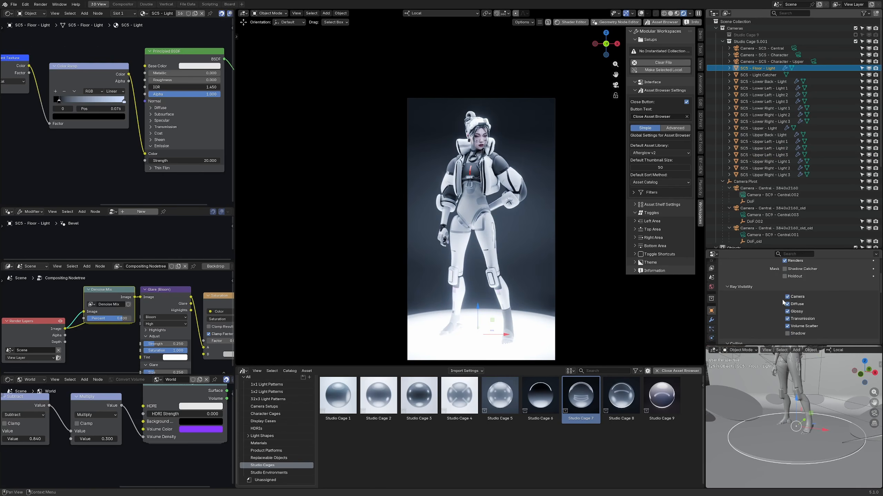
{"action": "left_click", "coordinate": [787, 297]}
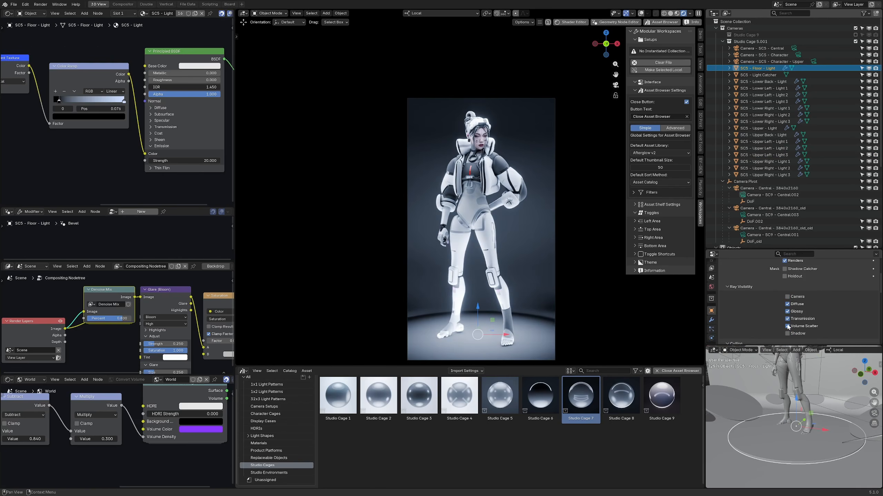
{"action": "left_click", "coordinate": [787, 304]}
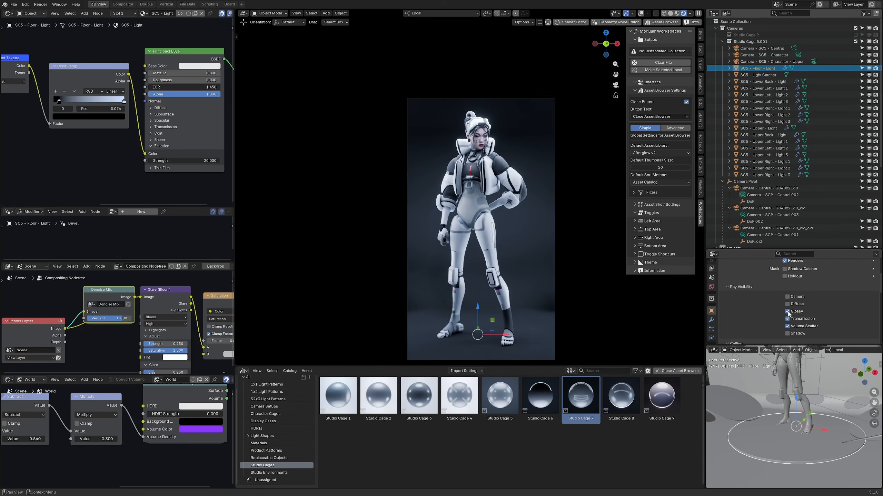
{"action": "left_click", "coordinate": [787, 304]}
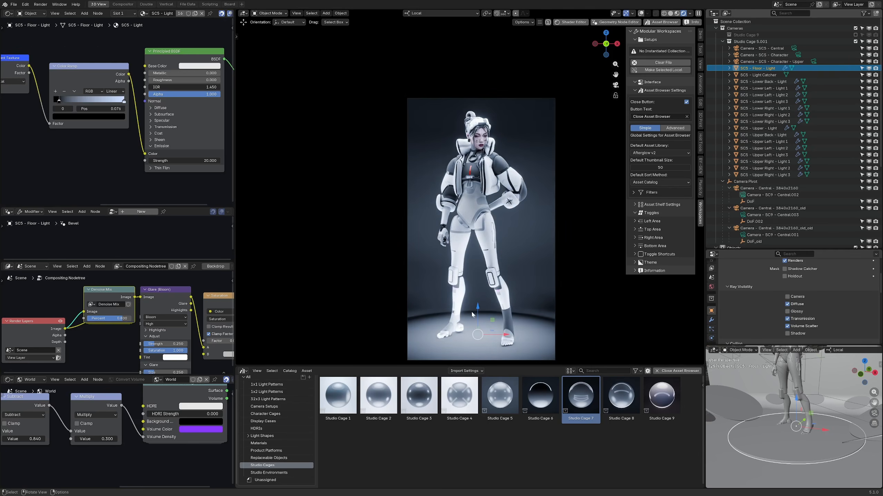
- Move the floor light from under the character's feet out to the side and rotate it upright towards the character
{"action": "left_click_drag", "start_coordinate": [477, 312], "coordinate": [498, 295]}
{"action": "key", "text": "ctrl+z"}
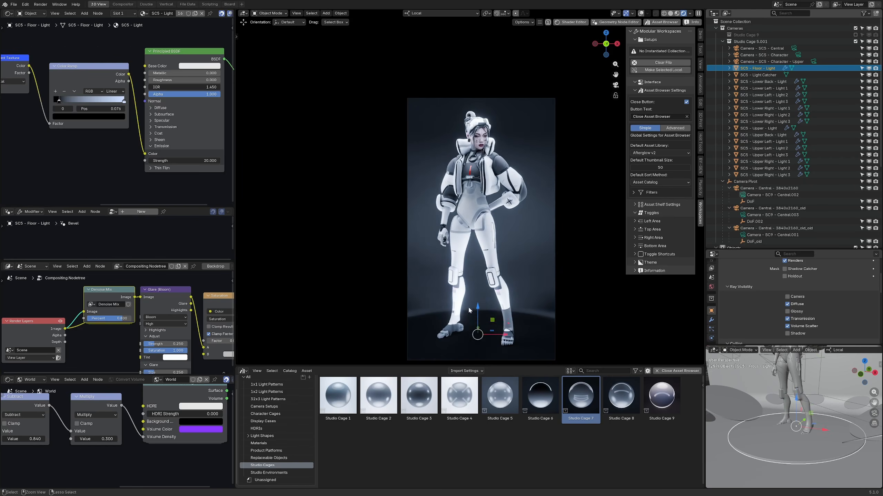
{"action": "scroll", "coordinate": [830, 384], "scroll_direction": "down", "scroll_amount": 1}
{"action": "middle_click_drag", "start_coordinate": [830, 384], "coordinate": [802, 431], "text": "shift"}
{"action": "middle_click_drag", "start_coordinate": [801, 431], "coordinate": [796, 380]}
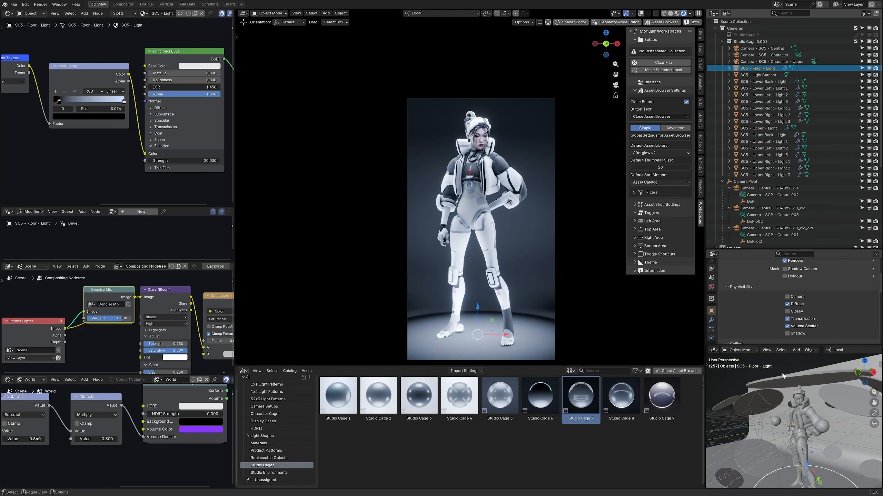
{"action": "left_click", "coordinate": [796, 380]}
{"action": "left_click", "coordinate": [764, 395]}
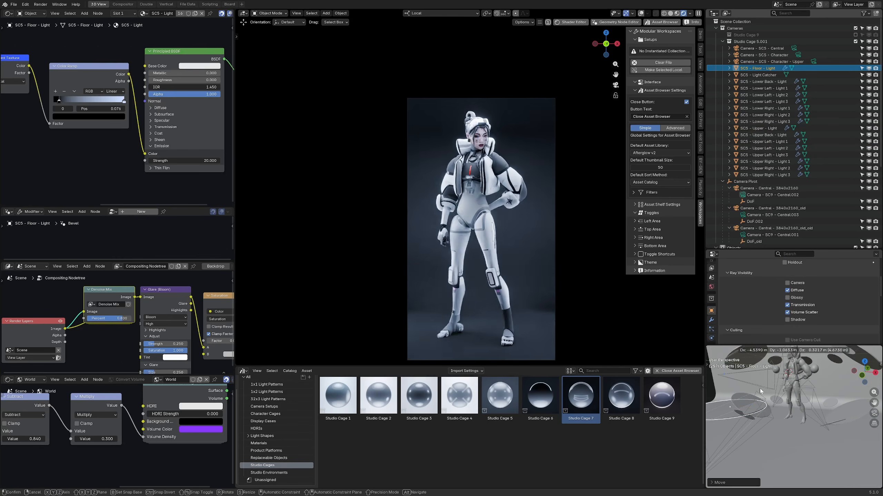
{"action": "key", "text": "r"}
{"action": "key", "text": "r"}
{"action": "left_click", "coordinate": [834, 395]}
{"action": "key", "text": "g"}
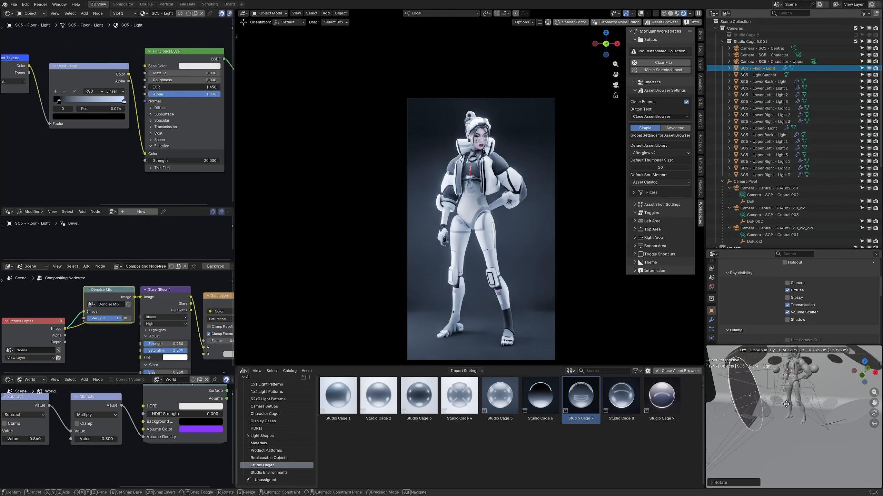
{"action": "left_click", "coordinate": [786, 409]}
- Adjust the side-placed floor light's position, scale it down to about 0.6 and rotate it freely
{"action": "middle_click_drag", "start_coordinate": [786, 410], "coordinate": [759, 413]}
{"action": "key", "text": "g"}
{"action": "left_click", "coordinate": [796, 402]}
{"action": "key", "text": "g"}
{"action": "left_click", "coordinate": [809, 410]}
{"action": "key", "text": "s"}
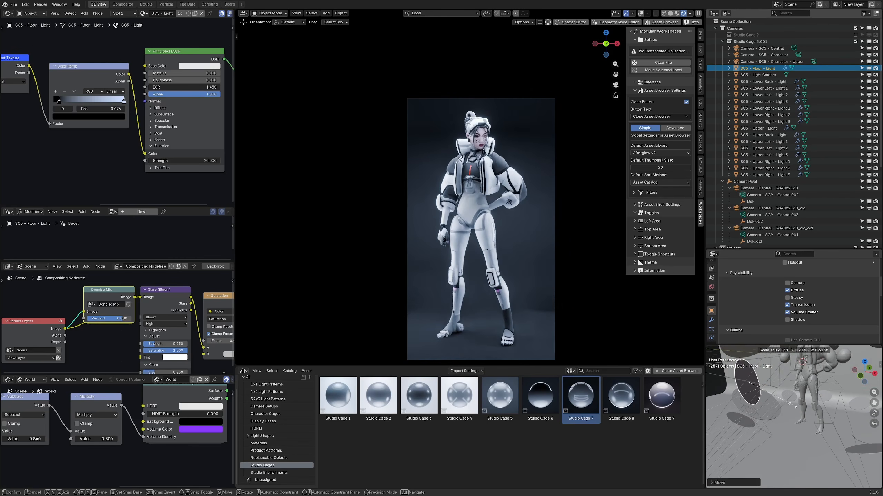
{"action": "left_click", "coordinate": [811, 414]}
{"action": "key", "text": "r"}
{"action": "key", "text": "r"}
{"action": "left_click", "coordinate": [800, 409]}
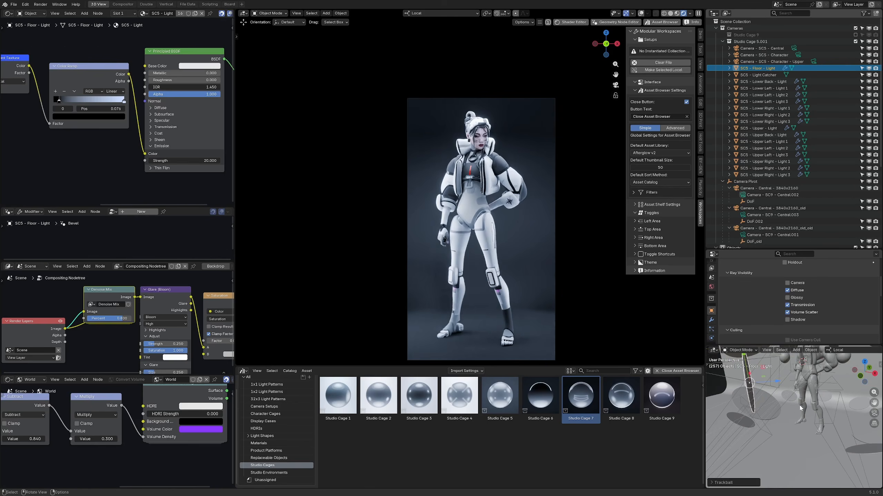
- Fine-tune the floor light's position beside the character, deselect everything and check the result through the camera
{"action": "key", "text": "g"}
{"action": "left_click", "coordinate": [830, 400]}
{"action": "middle_click_drag", "start_coordinate": [830, 400], "coordinate": [794, 425]}
{"action": "key", "text": "g"}
{"action": "left_click", "coordinate": [829, 418]}
{"action": "key", "text": "alt+a"}
{"action": "middle_click_drag", "start_coordinate": [795, 424], "coordinate": [786, 423]}
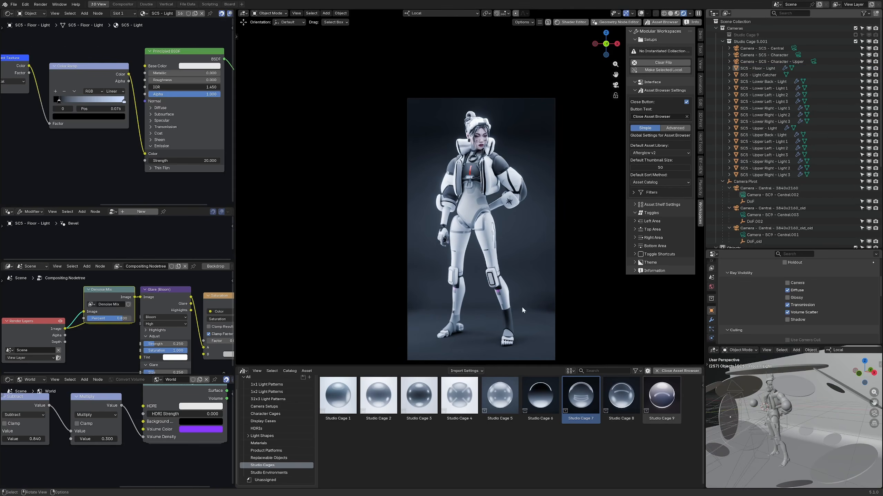
{"action": "scroll", "coordinate": [522, 310], "scroll_direction": "up", "scroll_amount": 4}
{"action": "scroll", "coordinate": [542, 320], "scroll_direction": "down", "scroll_amount": 4}
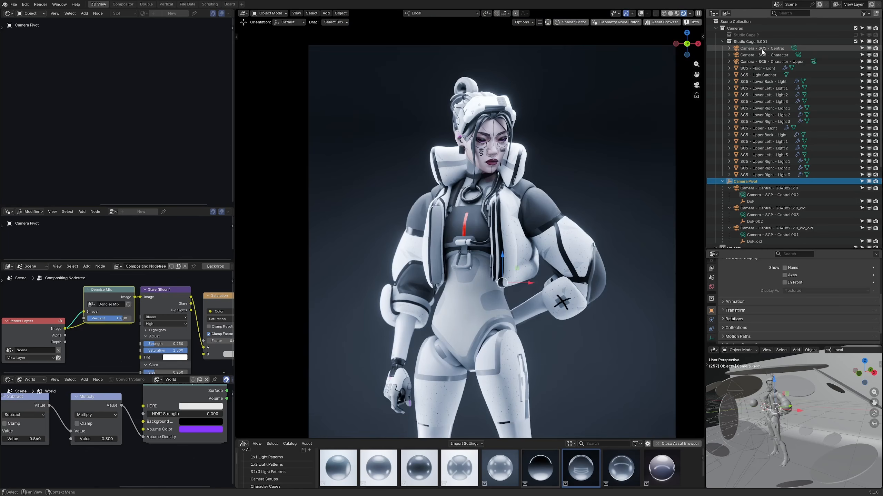
- Delete the three SC5 cameras (Central, Character and Character - Upper) from the Studio Cage 5.001 collection
{"action": "left_click", "coordinate": [754, 49]}
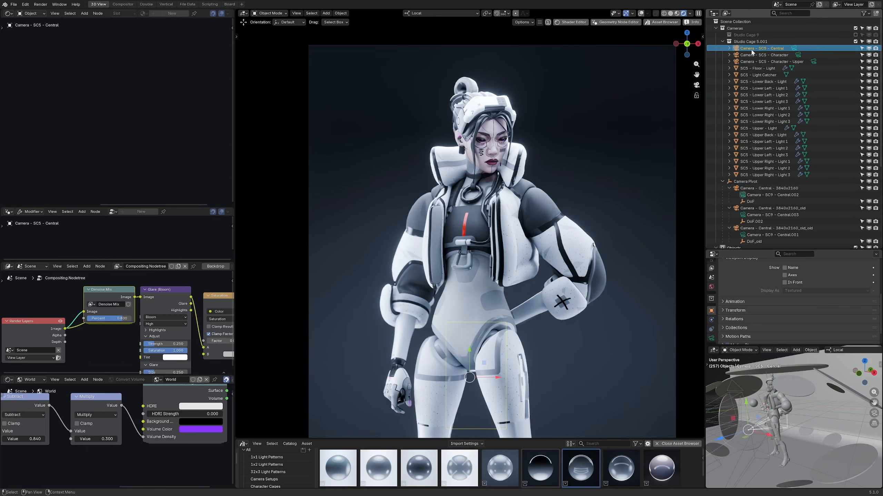
{"action": "left_click", "coordinate": [748, 62], "text": "shift"}
{"action": "key", "text": "x"}
- Parent all the SC5 lights to the Camera Pivot empty and collapse the Studio Cage 5.001 collection
{"action": "left_click", "coordinate": [757, 48]}
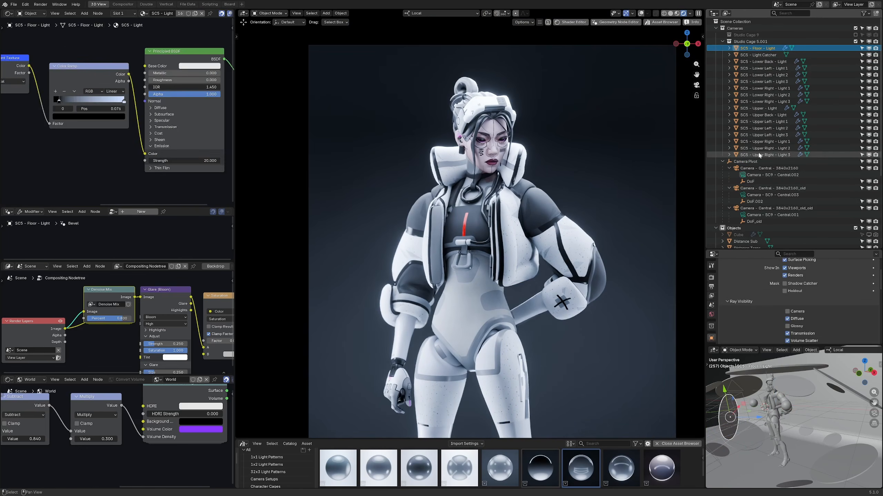
{"action": "left_click", "coordinate": [757, 155], "text": "shift"}
{"action": "left_click_drag", "start_coordinate": [756, 142], "coordinate": [748, 163]}
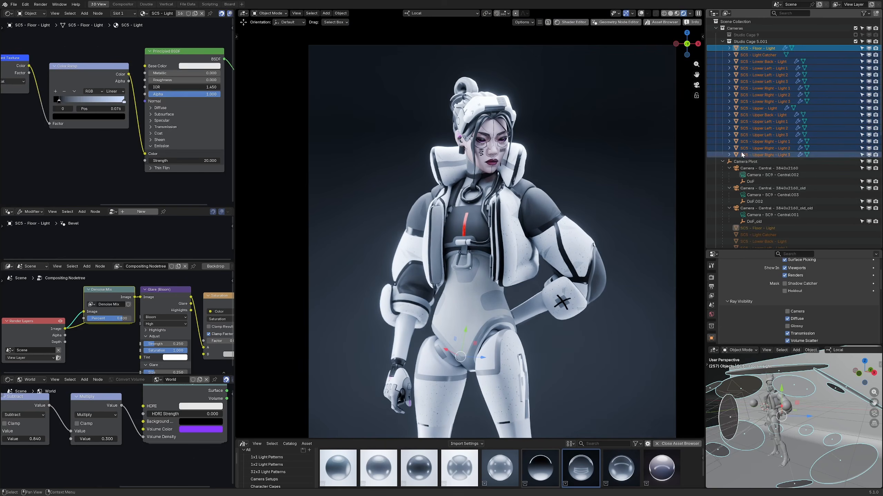
{"action": "left_click", "coordinate": [722, 41]}
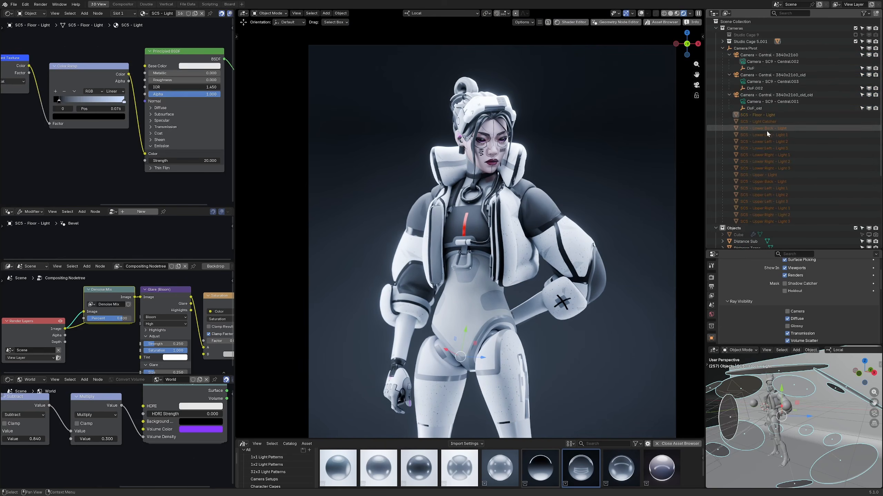
- Rotate the Camera Pivot around its local Z axis in both directions to check the lighting from other angles
{"action": "left_click", "coordinate": [746, 48]}
{"action": "key", "text": "r"}
{"action": "key", "text": "z"}
{"action": "key", "text": "z"}
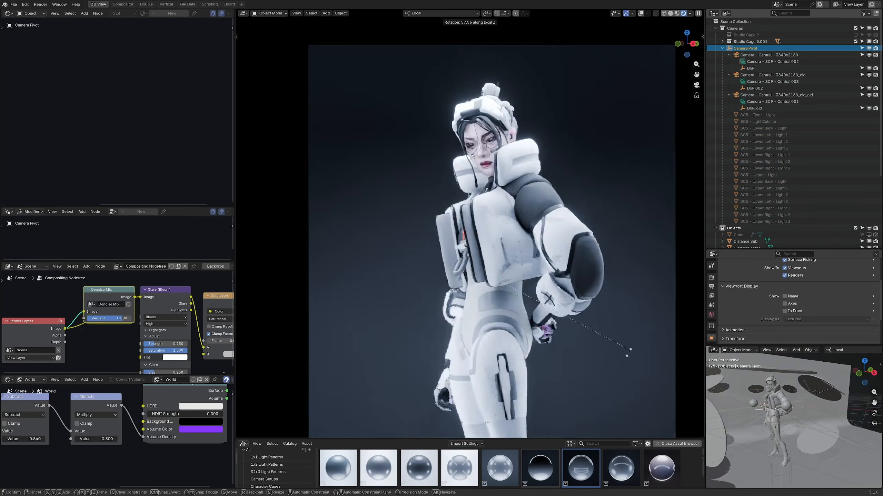
{"action": "left_click", "coordinate": [585, 348]}
{"action": "key", "text": "r"}
{"action": "key", "text": "z"}
{"action": "key", "text": "z"}
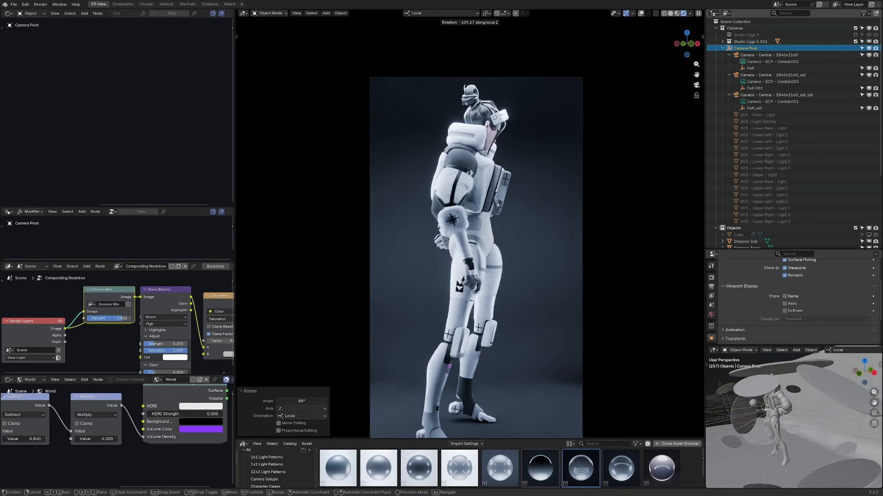
{"action": "right_click", "coordinate": [535, 205]}
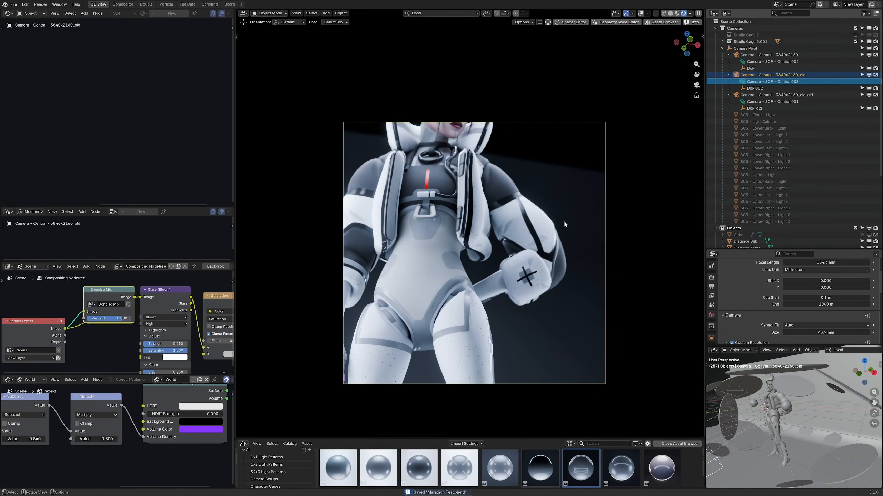
- Fly the Camera - Central - 3840x2160_old camera up to a close-up of the character's head and shoulders
{"action": "key", "text": "shift+grave"}
{"action": "key", "text": "e"}
{"action": "key", "text": "w"}
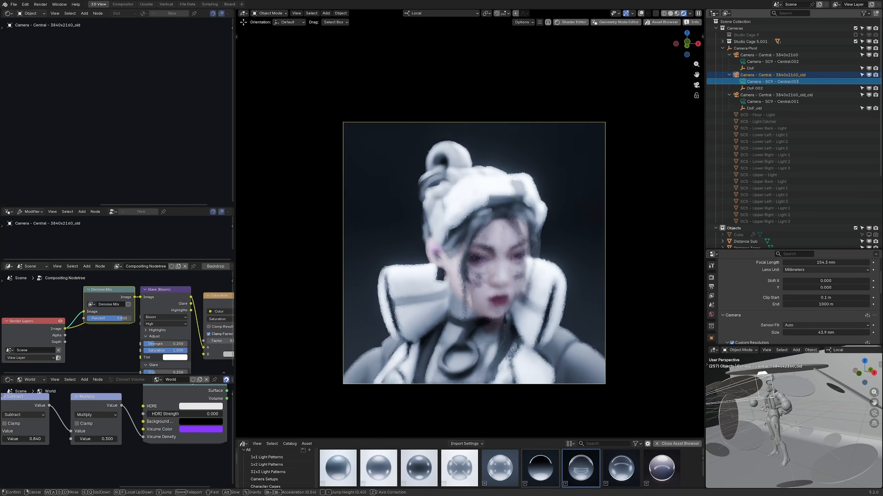
{"action": "left_click", "coordinate": [473, 253]}
- Move the DoF.002 empty to the character's face to bring the close-up into focus
{"action": "left_click", "coordinate": [761, 88]}
{"action": "middle_click_drag", "start_coordinate": [789, 400], "coordinate": [765, 402]}
{"action": "left_click_drag", "start_coordinate": [816, 378], "coordinate": [747, 407]}
{"action": "middle_click_drag", "start_coordinate": [754, 407], "coordinate": [809, 410]}
{"action": "scroll", "coordinate": [795, 393], "scroll_direction": "up", "scroll_amount": 4}
{"action": "left_click_drag", "start_coordinate": [818, 386], "coordinate": [810, 381]}
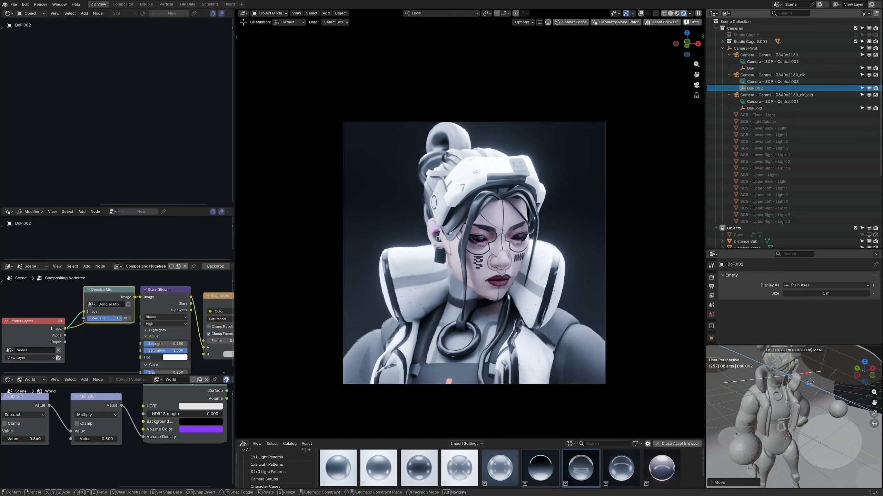
{"action": "left_click", "coordinate": [810, 385]}
- Rotate the Camera Pivot around its local Z axis to view the character's close-up from another side
{"action": "left_click", "coordinate": [745, 48]}
{"action": "key", "text": "r"}
{"action": "key", "text": "z"}
{"action": "key", "text": "z"}
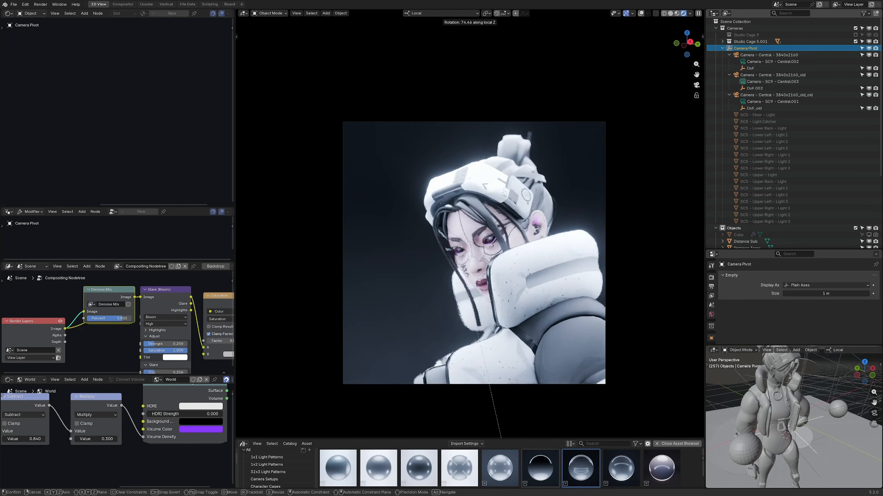
{"action": "left_click", "coordinate": [536, 246]}
- Compare the full-body and close-up cameras, and rotate the Camera Pivot -52.7° around its local Z axis
{"action": "left_click", "coordinate": [743, 61]}
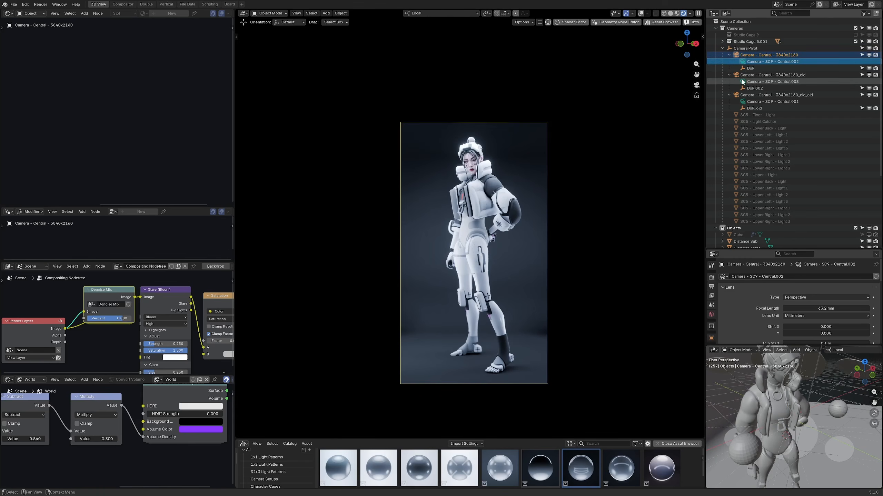
{"action": "left_click", "coordinate": [743, 82]}
{"action": "left_click", "coordinate": [745, 47]}
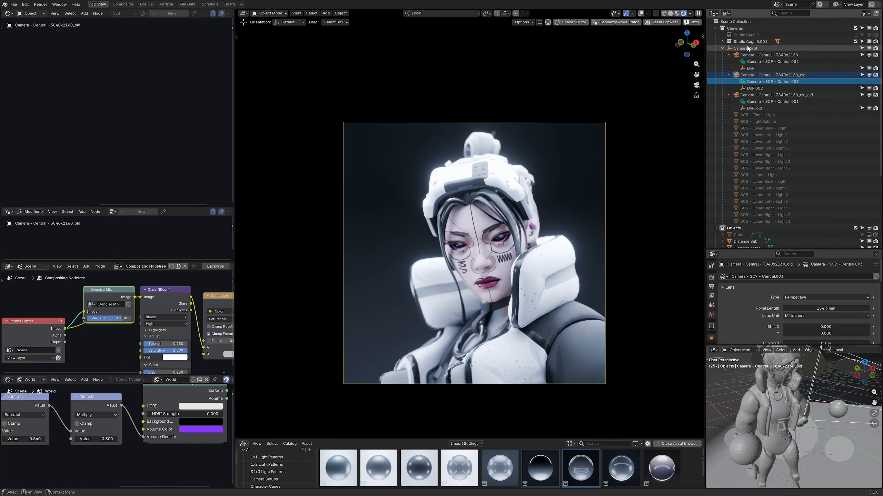
{"action": "key", "text": "r"}
{"action": "key", "text": "z"}
{"action": "key", "text": "z"}
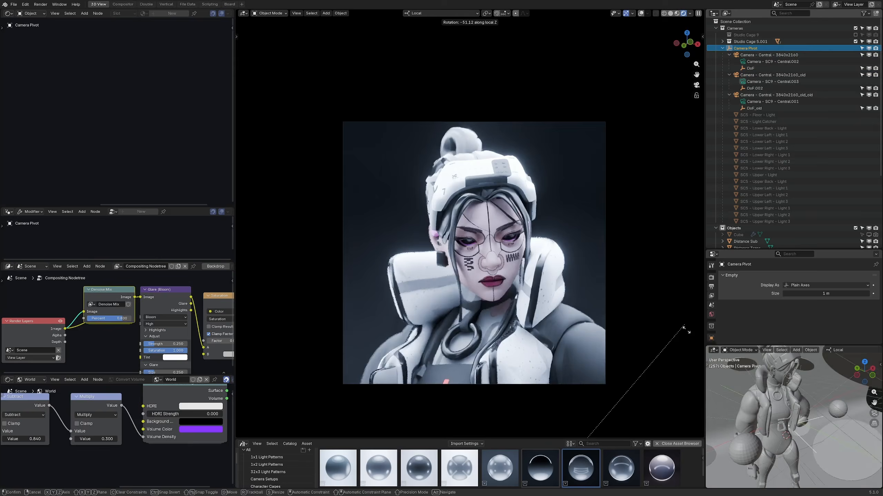
{"action": "left_click", "coordinate": [619, 341]}
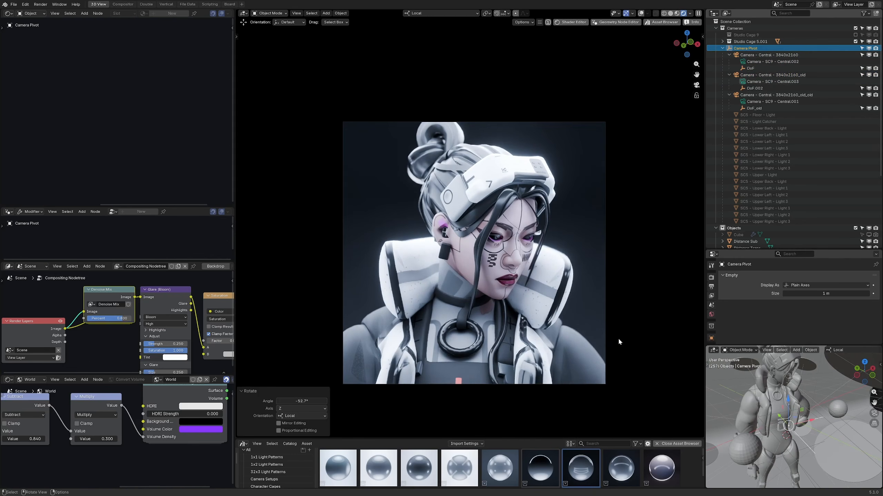
- Look through Camera - Central - 3840x2160_old_old and swing the Camera Pivot around local Z to check the half-length shot's lighting
{"action": "left_click", "coordinate": [743, 101]}
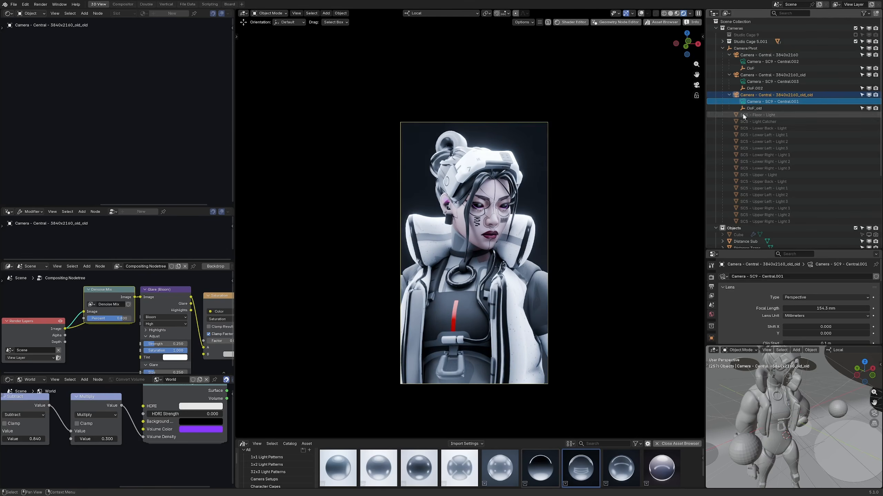
{"action": "left_click", "coordinate": [739, 48]}
{"action": "key", "text": "r"}
{"action": "key", "text": "z"}
{"action": "key", "text": "z"}
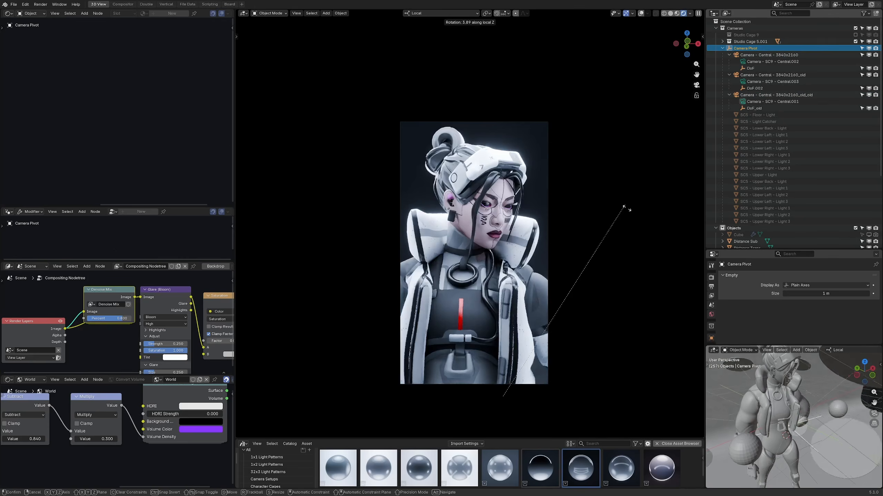
{"action": "left_click", "coordinate": [627, 231]}
- Return to the full-body Camera - Central - 3840x2160 and set the SC5 - Light Catcher material's Base Color to white
{"action": "left_click", "coordinate": [743, 82]}
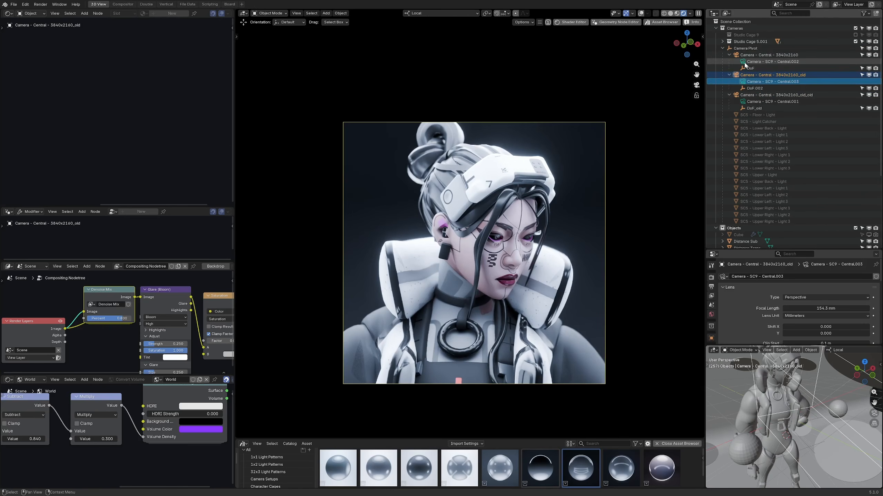
{"action": "left_click", "coordinate": [745, 62]}
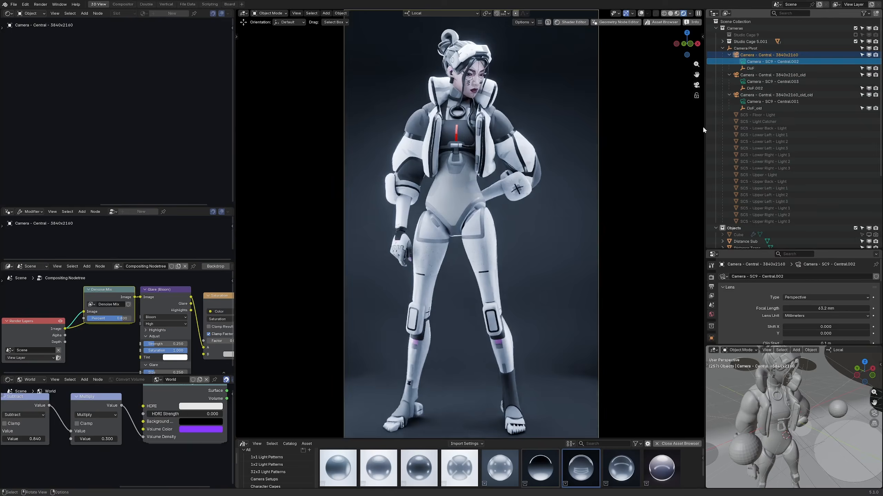
{"action": "left_click_drag", "start_coordinate": [199, 81], "coordinate": [199, 68]}
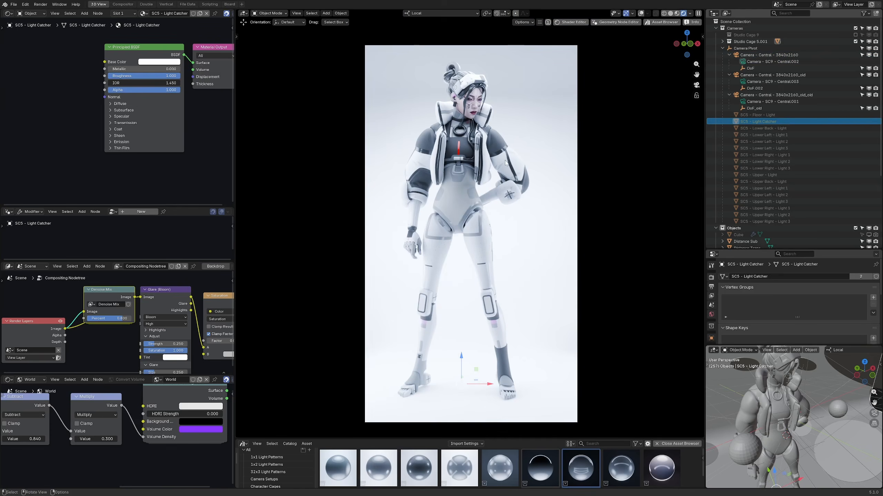
- Try a higher Factor on the compositor's Saturation node against the white backdrop and return it to 0.000
{"action": "scroll", "coordinate": [505, 162], "scroll_direction": "up", "scroll_amount": 4}
{"action": "middle_click_drag", "start_coordinate": [480, 126], "coordinate": [486, 278], "text": "shift"}
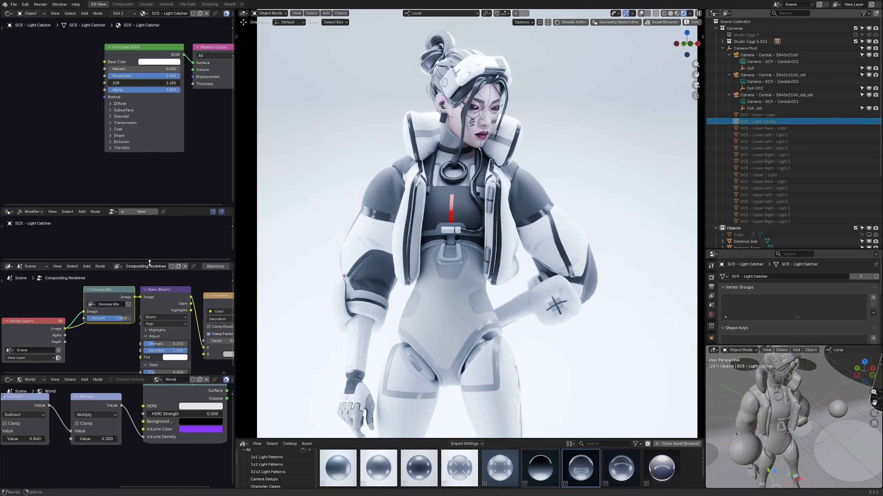
{"action": "left_click_drag", "start_coordinate": [149, 264], "coordinate": [149, 244]}
{"action": "middle_click_drag", "start_coordinate": [117, 296], "coordinate": [105, 275]}
{"action": "left_click_drag", "start_coordinate": [105, 275], "coordinate": [92, 268]}
{"action": "key", "text": "ctrl+space"}
{"action": "middle_click_drag", "start_coordinate": [615, 231], "coordinate": [482, 240]}
{"action": "left_click", "coordinate": [665, 166]}
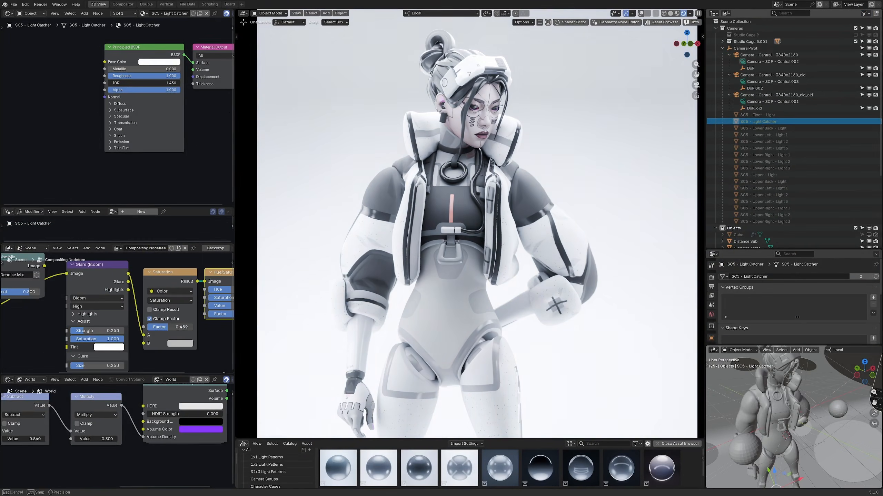
{"action": "left_click_drag", "start_coordinate": [182, 327], "coordinate": [149, 327]}
- Open the Denoise Mix node group in the compositor, spread its nodes apart to show their connections, and exit the group
{"action": "scroll", "coordinate": [115, 313], "scroll_direction": "down", "scroll_amount": 2}
{"action": "middle_click_drag", "start_coordinate": [94, 288], "coordinate": [145, 278]}
{"action": "scroll", "coordinate": [145, 278], "scroll_direction": "up", "scroll_amount": 2}
{"action": "left_click_drag", "start_coordinate": [146, 277], "coordinate": [145, 278]}
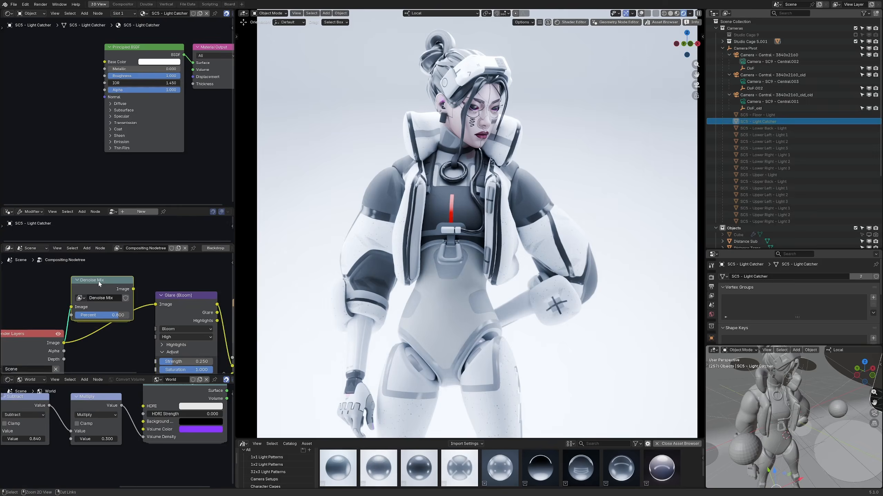
{"action": "key", "text": "ctrl+space"}
{"action": "key", "text": "Tab"}
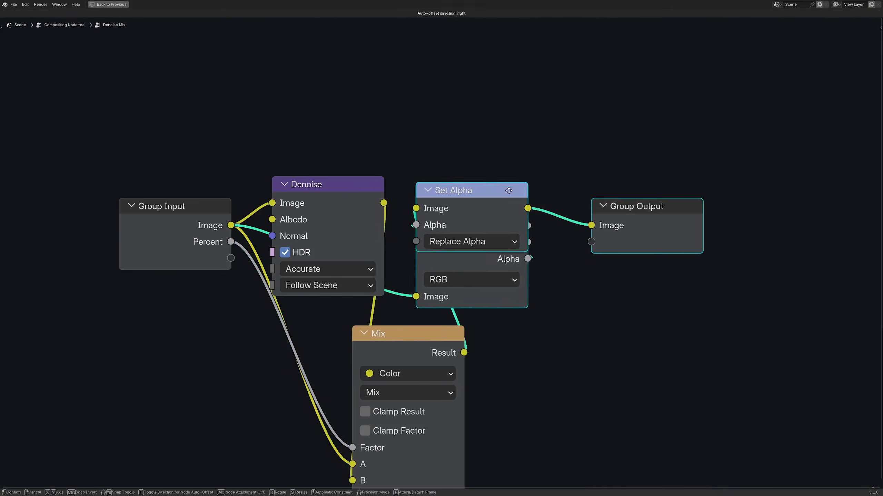
{"action": "left_click_drag", "start_coordinate": [509, 191], "coordinate": [653, 255]}
{"action": "left_click_drag", "start_coordinate": [612, 255], "coordinate": [610, 407]}
{"action": "left_click_drag", "start_coordinate": [603, 257], "coordinate": [601, 210]}
{"action": "middle_click_drag", "start_coordinate": [449, 324], "coordinate": [452, 243]}
{"action": "scroll", "coordinate": [452, 243], "scroll_direction": "down", "scroll_amount": 1}
{"action": "left_click_drag", "start_coordinate": [455, 257], "coordinate": [500, 242]}
{"action": "key", "text": "Tab"}
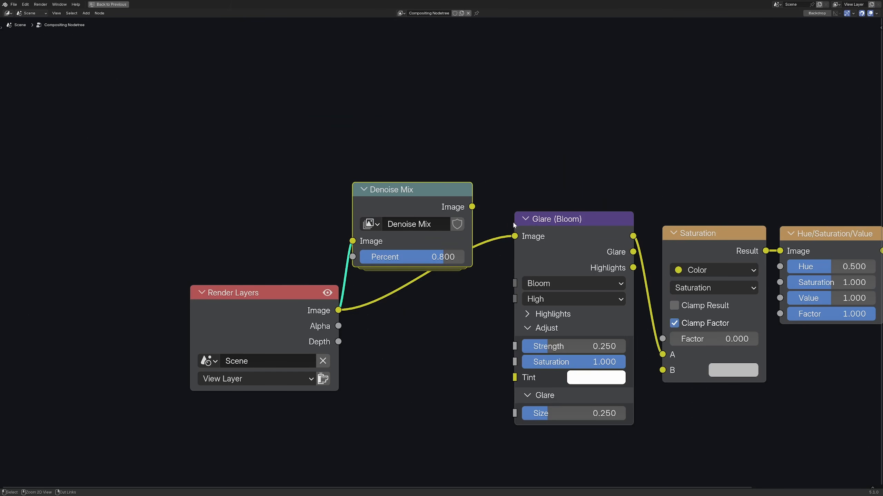
{"action": "key", "text": "ctrl+space"}
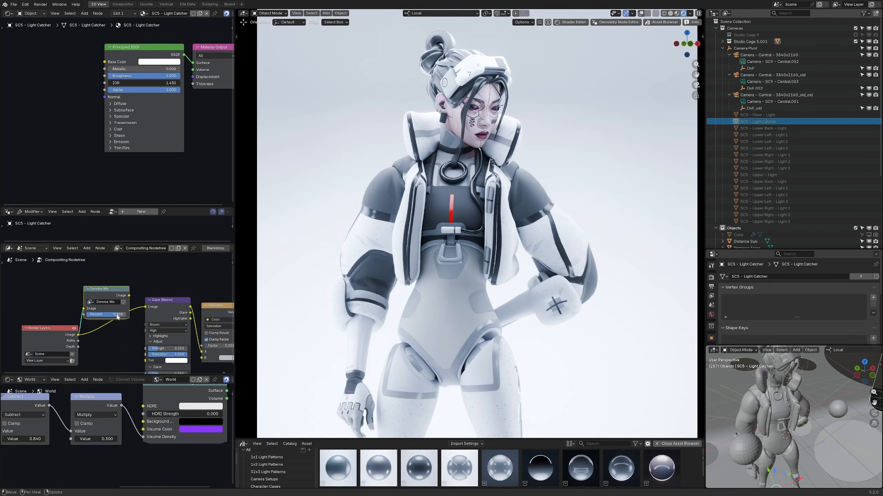
- Examine the render through the full-body camera and the character's face through the Camera - Central - 3840x2160_old close-up
{"action": "scroll", "coordinate": [132, 322], "scroll_direction": "down", "scroll_amount": 1}
{"action": "key", "text": "Home"}
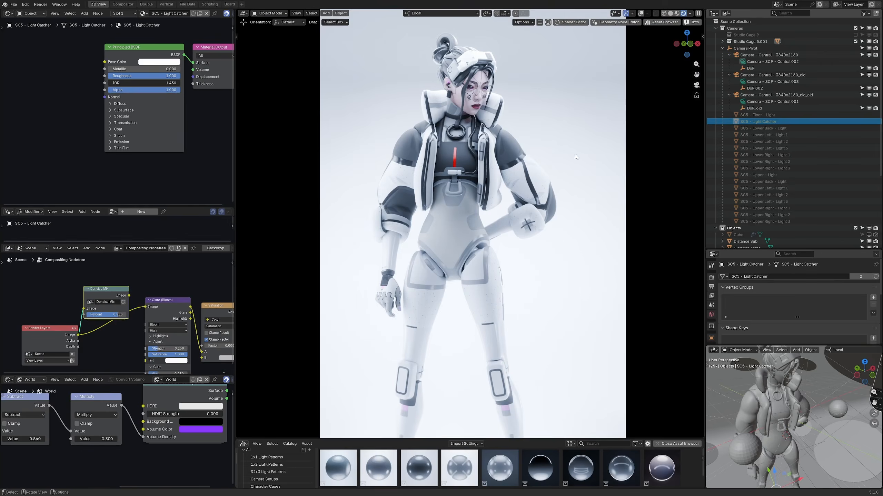
{"action": "scroll", "coordinate": [600, 288], "scroll_direction": "up", "scroll_amount": 3}
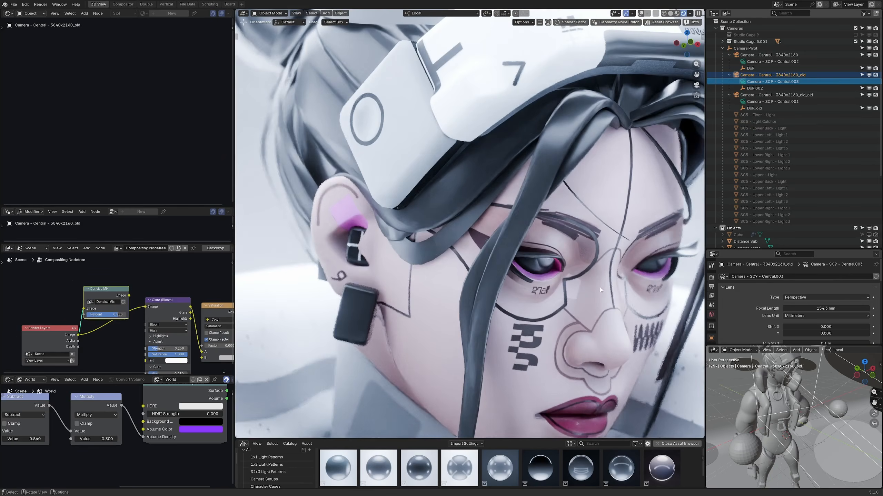
{"action": "middle_click_drag", "start_coordinate": [602, 268], "coordinate": [624, 223], "text": "shift"}
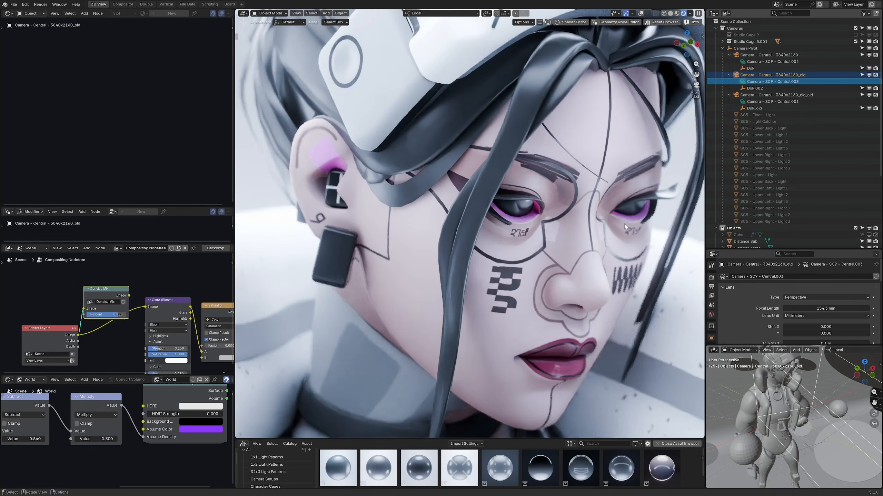
{"action": "scroll", "coordinate": [761, 190], "scroll_direction": "down", "scroll_amount": 5}
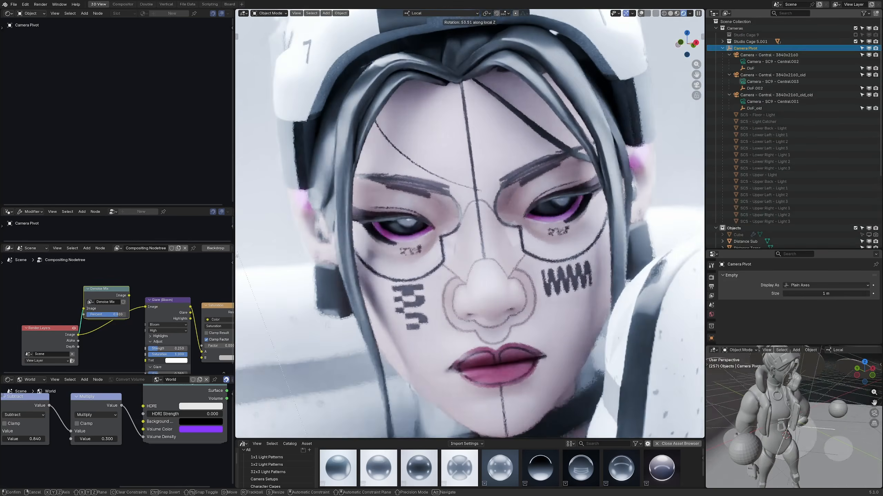
- Move the DoF.002 empty to refocus on the face and rotate the Camera Pivot -66.9° around its local Z axis
{"action": "key", "text": "r"}
{"action": "key", "text": "z"}
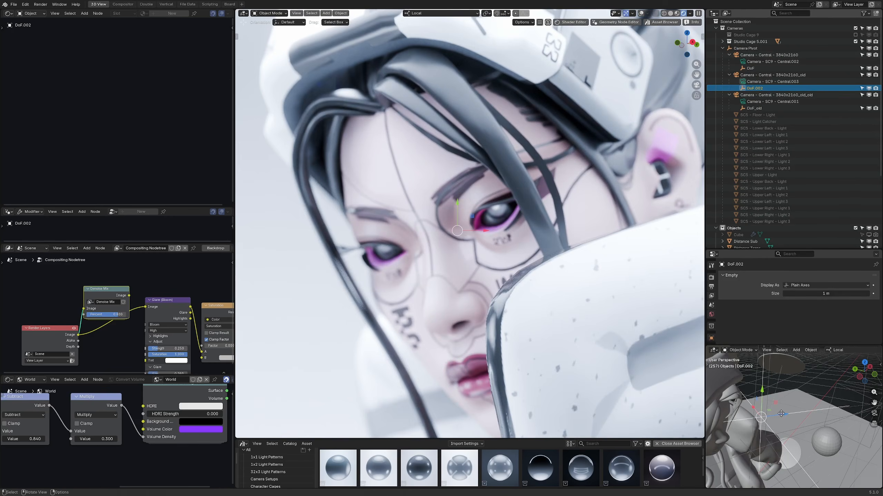
{"action": "left_click_drag", "start_coordinate": [781, 414], "coordinate": [746, 418]}
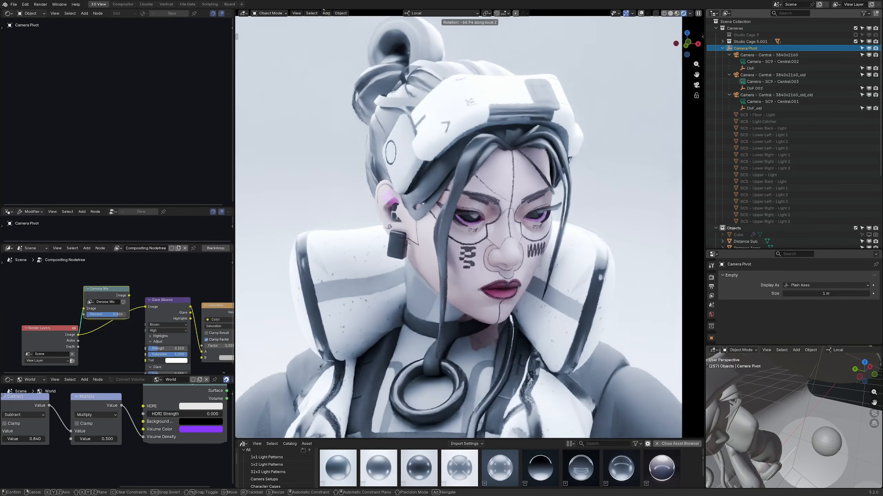
{"action": "key", "text": "Return"}
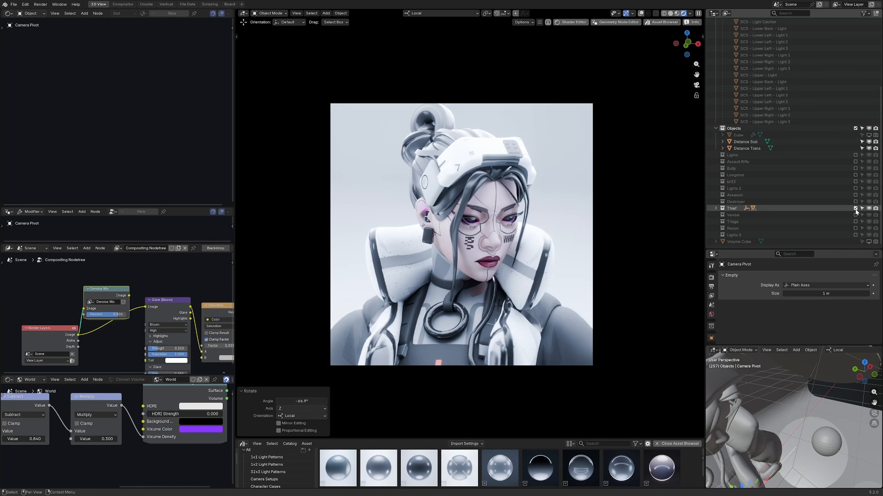
- Replace the Thief collection with the Assassin collection and move the DoF.002 empty to bring the Assassin into focus
{"action": "left_click", "coordinate": [855, 214]}
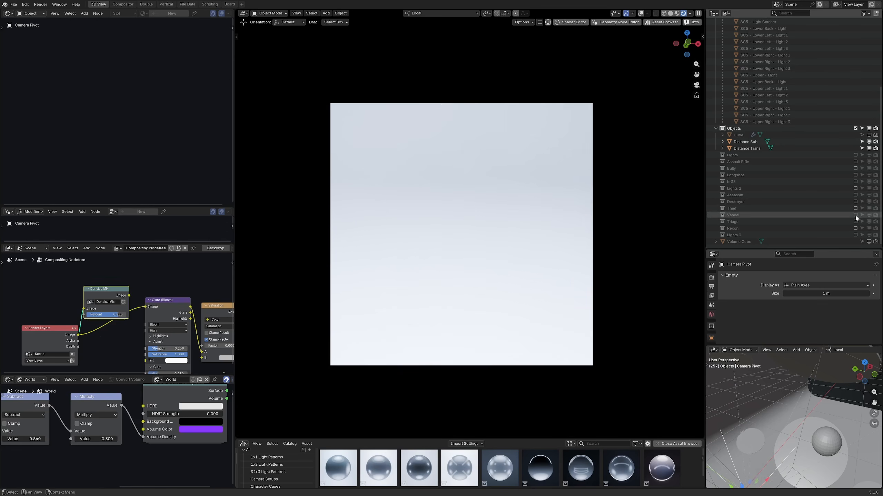
{"action": "left_click", "coordinate": [855, 195]}
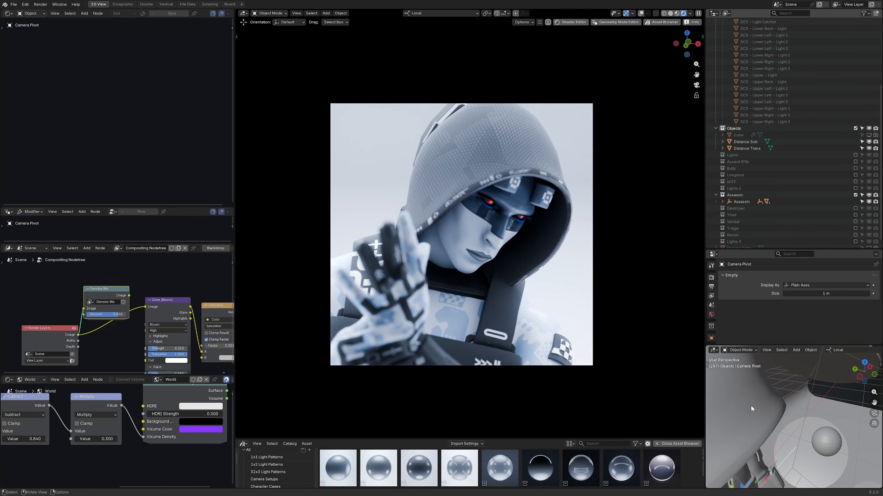
{"action": "middle_click_drag", "start_coordinate": [751, 409], "coordinate": [756, 410]}
{"action": "scroll", "coordinate": [756, 411], "scroll_direction": "down", "scroll_amount": 3}
{"action": "left_click", "coordinate": [789, 392]}
{"action": "left_click_drag", "start_coordinate": [795, 396], "coordinate": [804, 404]}
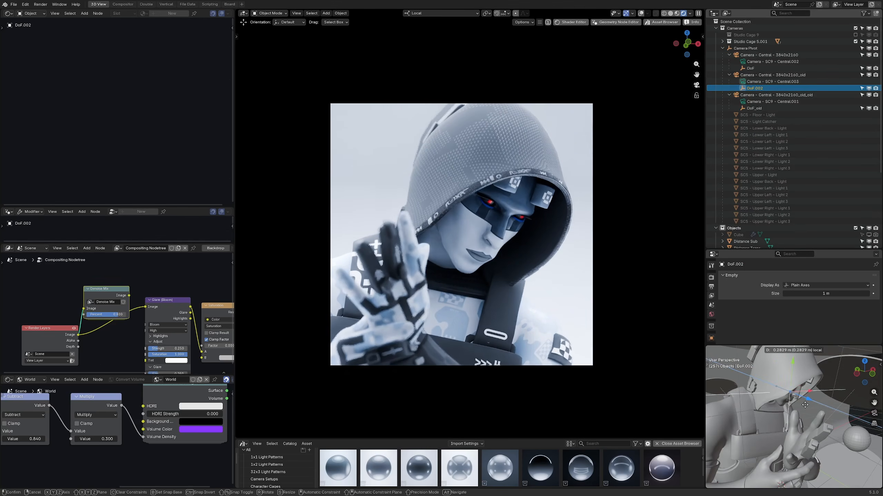
{"action": "left_click", "coordinate": [805, 405]}
- Switch to the full-body Camera - Central - 3840x2160 and rotate the Camera Pivot around its local Z axis to view the Assassin
{"action": "left_click", "coordinate": [742, 62]}
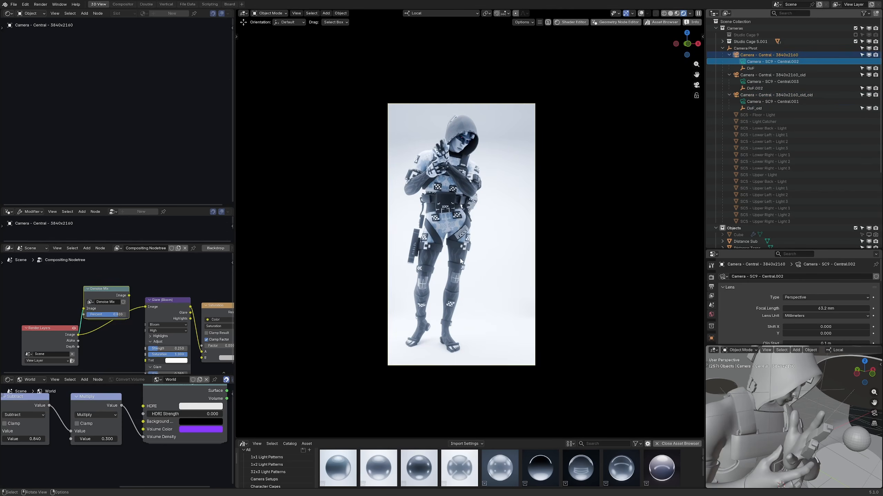
{"action": "key", "text": "bracketleft"}
{"action": "key", "text": "r"}
{"action": "key", "text": "z"}
{"action": "right_click", "coordinate": [624, 320]}
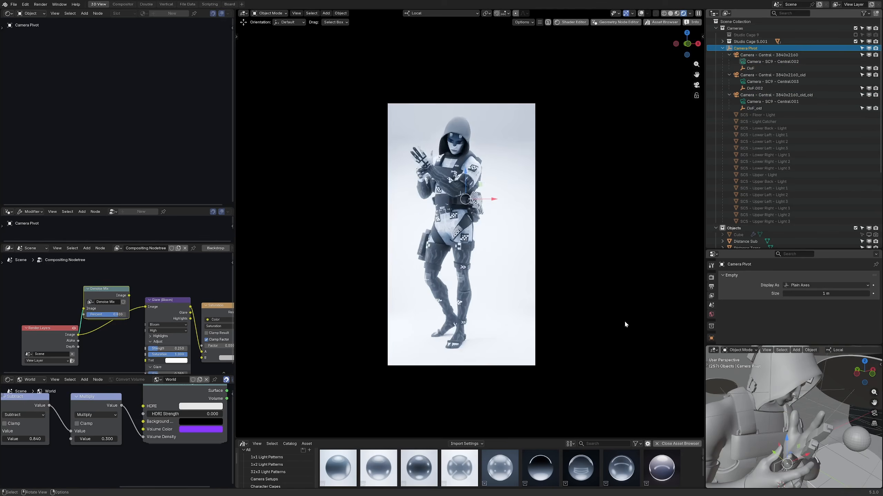
- Exclude the Assassin collection and enable the Triage collection to show that character in the studio cage
{"action": "scroll", "coordinate": [815, 199], "scroll_direction": "down", "scroll_amount": 5}
{"action": "left_click", "coordinate": [855, 195]}
{"action": "left_click", "coordinate": [855, 214]}
{"action": "left_click", "coordinate": [855, 215]}
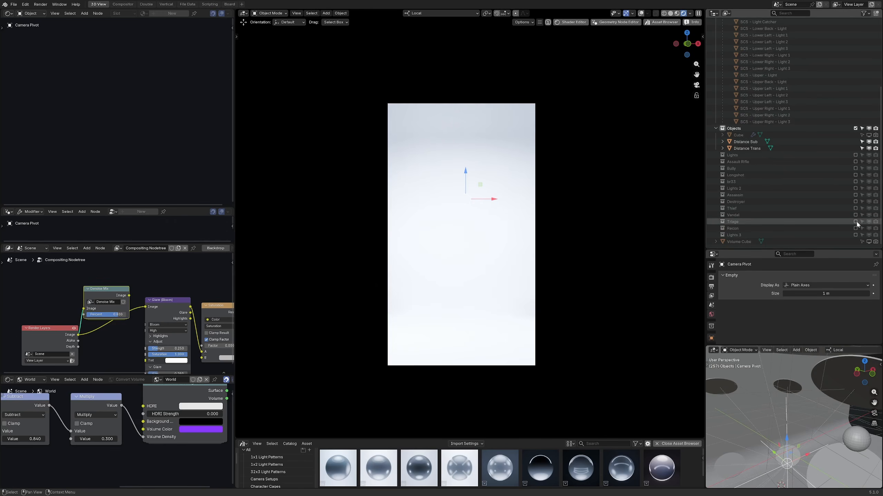
{"action": "left_click", "coordinate": [856, 221]}
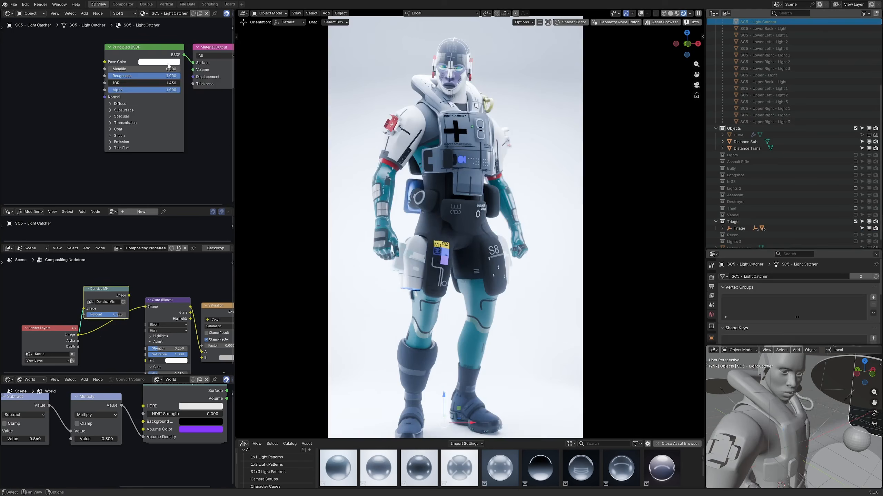
- Darken the SC5 - Light Catcher material's Base Color to dark grey and swap the Triage collection for Recon
{"action": "left_click", "coordinate": [168, 64]}
{"action": "left_click_drag", "start_coordinate": [199, 71], "coordinate": [198, 118]}
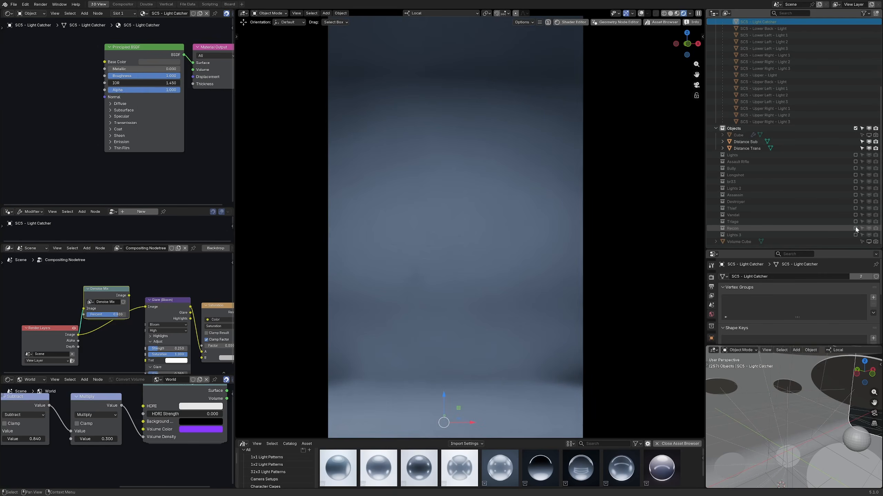
{"action": "left_click", "coordinate": [855, 229]}
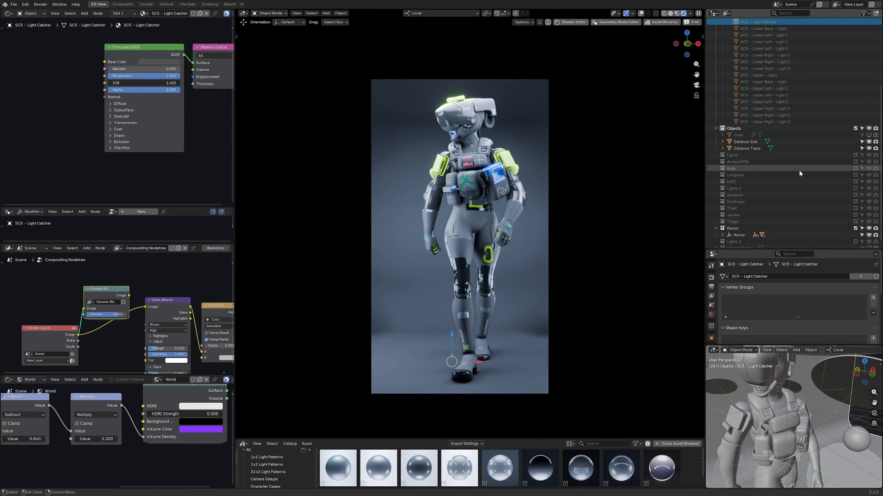
- Rotate the Camera Pivot around its local Z axis to view Recon, and switch to the Camera - Central - 3840x2160_old close-up
{"action": "scroll", "coordinate": [799, 173], "scroll_direction": "up", "scroll_amount": 5}
{"action": "left_click", "coordinate": [746, 48]}
{"action": "key", "text": "r"}
{"action": "key", "text": "z"}
{"action": "key", "text": "z"}
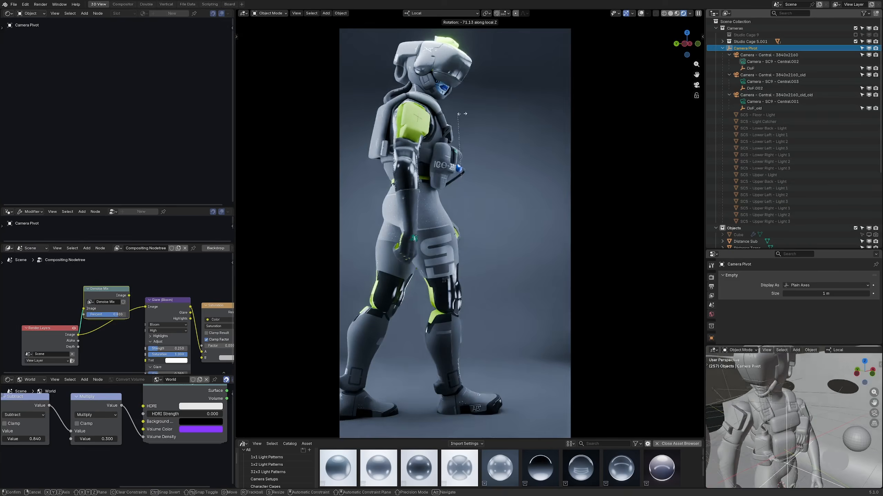
{"action": "left_click", "coordinate": [537, 205]}
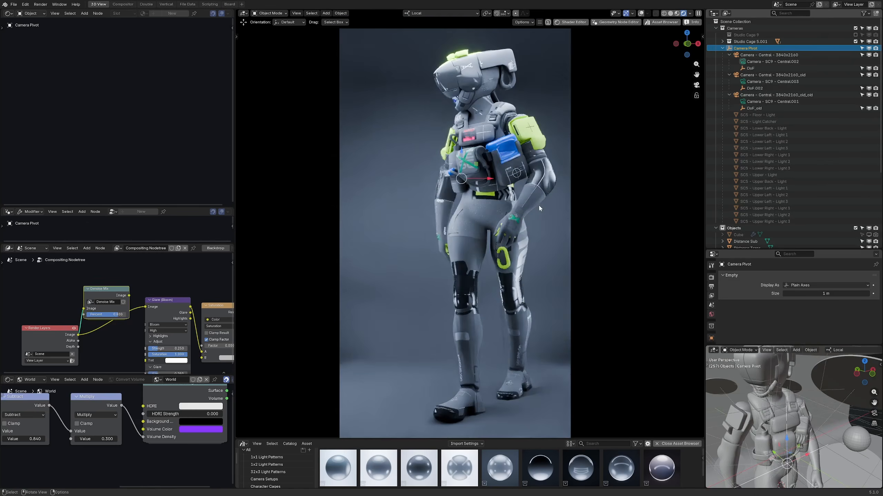
{"action": "left_click", "coordinate": [744, 82]}
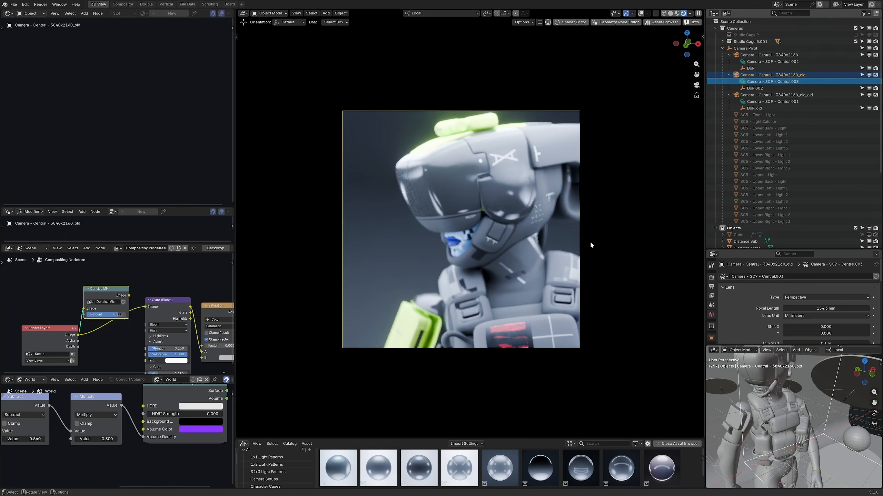
- Switch to the Camera - Central - 3840x2160_old_old close-up and move its DoF_old focus empty along the local Z axis
{"action": "left_click", "coordinate": [750, 68]}
{"action": "scroll", "coordinate": [826, 397], "scroll_direction": "up", "scroll_amount": 5}
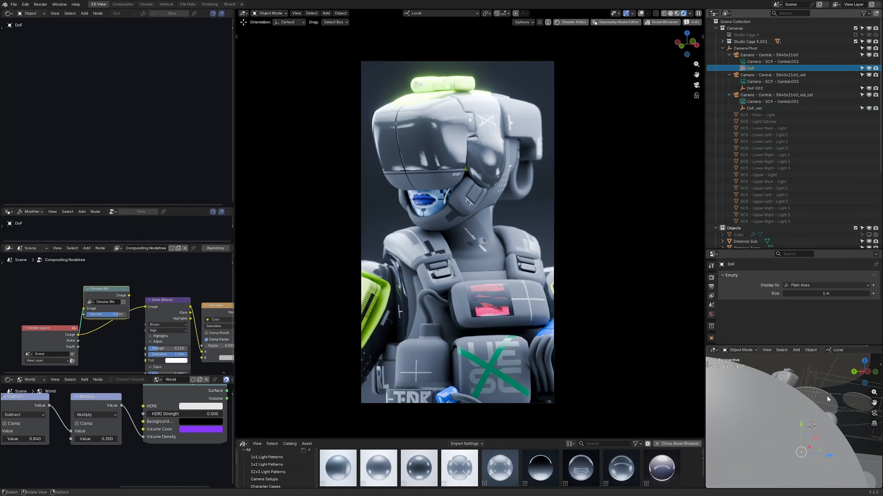
{"action": "scroll", "coordinate": [827, 399], "scroll_direction": "down", "scroll_amount": 5}
{"action": "left_click", "coordinate": [754, 109]}
{"action": "scroll", "coordinate": [830, 403], "scroll_direction": "up", "scroll_amount": 5}
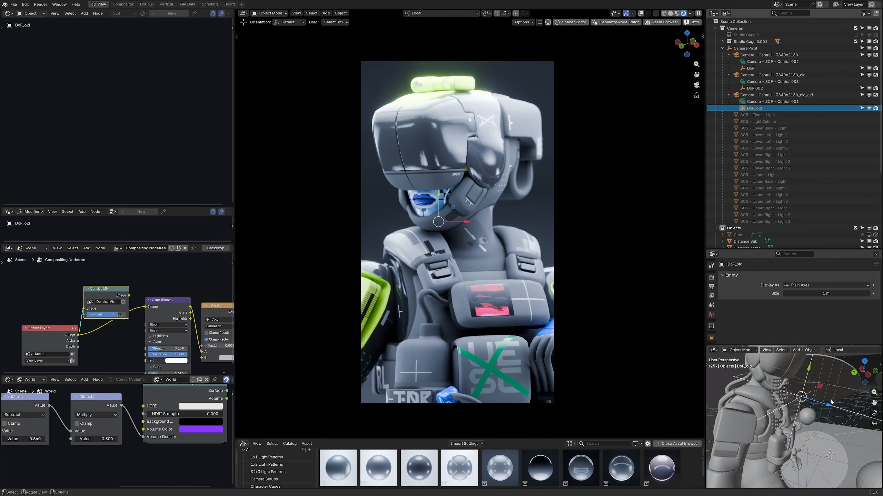
{"action": "left_click_drag", "start_coordinate": [830, 403], "coordinate": [779, 396]}
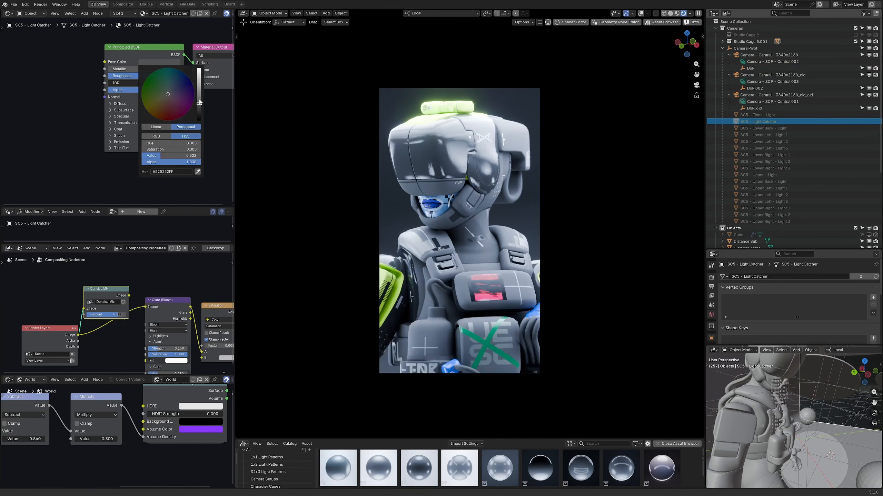
- Lighten the SC5 - Light Catcher material's Base Color to #DFDFDFFF and compare Studio Cage 5.001 with Studio Cage 9 on the close-up
{"action": "left_click_drag", "start_coordinate": [199, 102], "coordinate": [199, 75]}
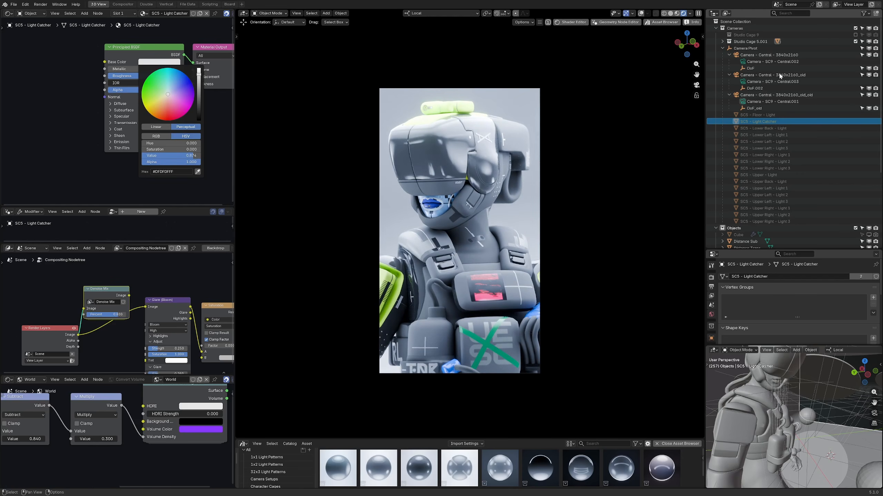
{"action": "left_click", "coordinate": [855, 35], "text": "ctrl"}
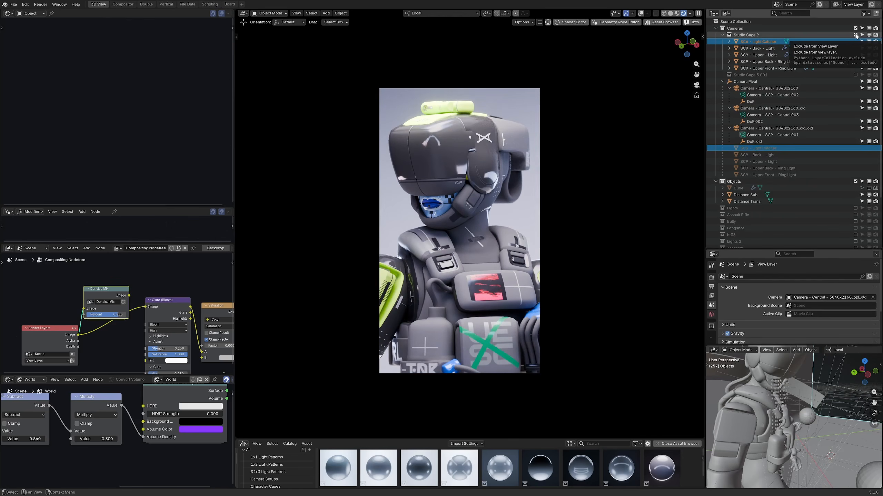
{"action": "left_click", "coordinate": [855, 35]}
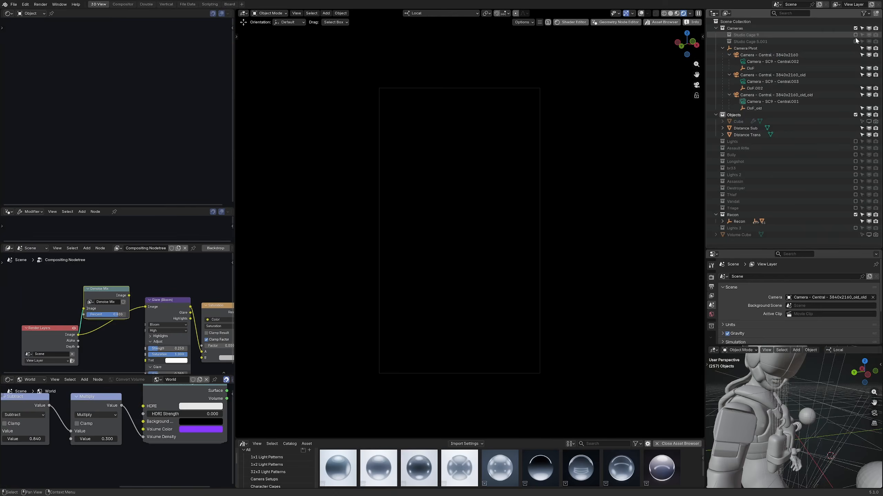
{"action": "left_click", "coordinate": [855, 42]}
{"action": "left_click", "coordinate": [855, 41]}
{"action": "left_click", "coordinate": [855, 35]}
{"action": "left_click", "coordinate": [855, 35]}
{"action": "left_click", "coordinate": [855, 42]}
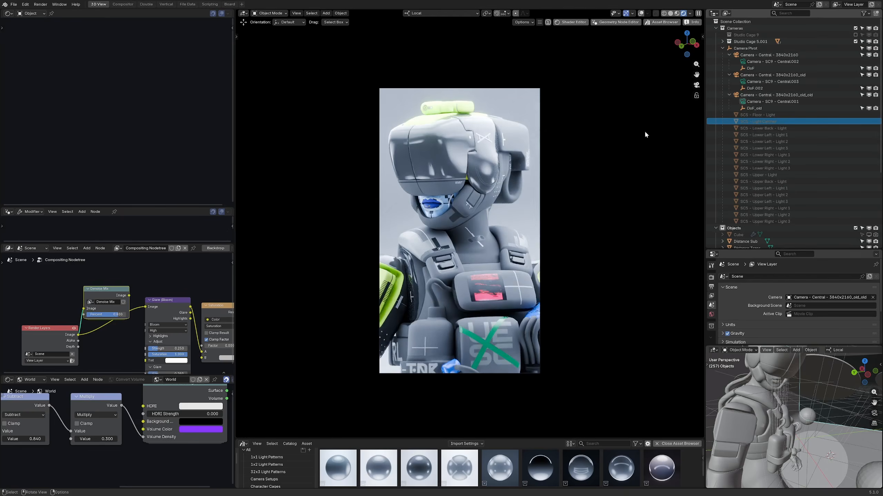
- Exclude Studio Cage 5.001 and enable Studio Cage 9 to examine its lighting on Recon's helmet and torso
{"action": "scroll", "coordinate": [644, 132], "scroll_direction": "up", "scroll_amount": 3}
{"action": "scroll", "coordinate": [639, 131], "scroll_direction": "down", "scroll_amount": 1}
{"action": "left_click", "coordinate": [855, 41]}
{"action": "left_click", "coordinate": [855, 41]}
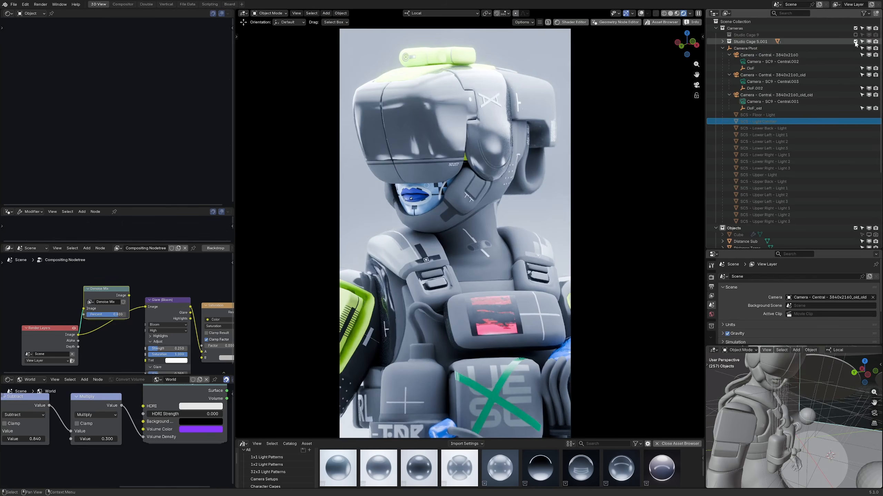
{"action": "left_click", "coordinate": [854, 41]}
{"action": "left_click", "coordinate": [854, 34]}
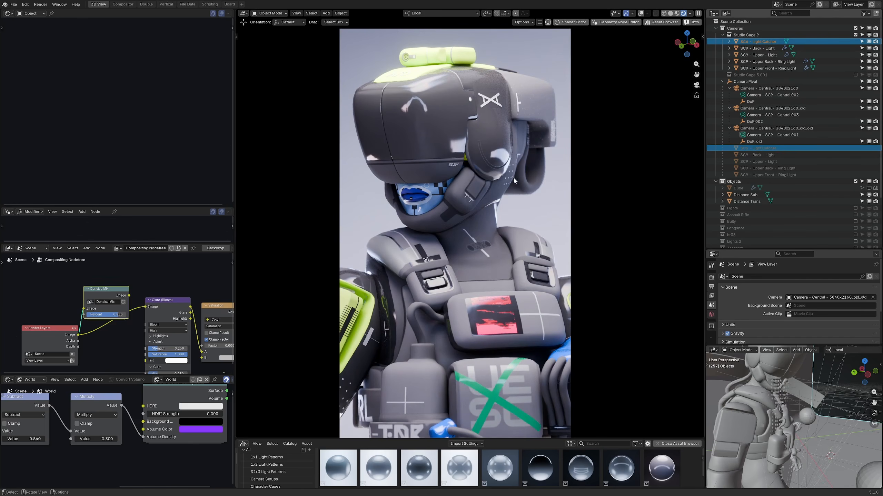
{"action": "scroll", "coordinate": [501, 213], "scroll_direction": "down", "scroll_amount": 2}
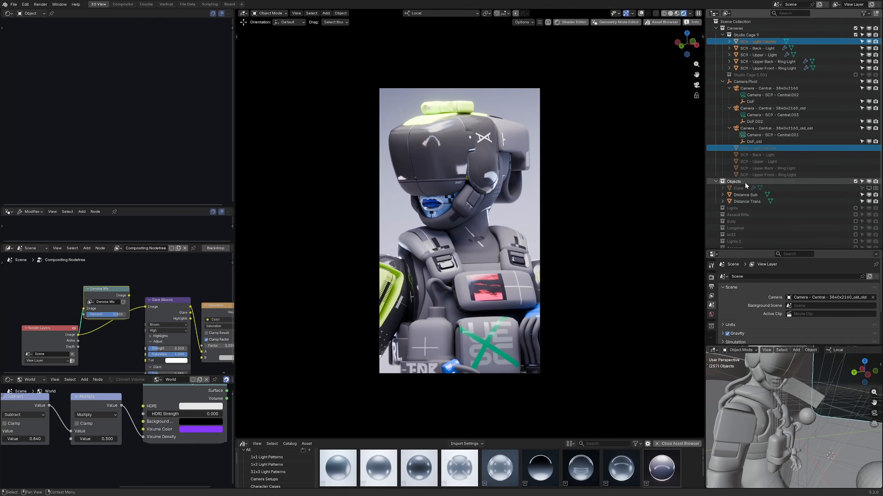
- Switch to the full-body Camera - Central - 3840x2160 and compare Recon under both cages, leaving Studio Cage 5.001 enabled
{"action": "left_click", "coordinate": [772, 95]}
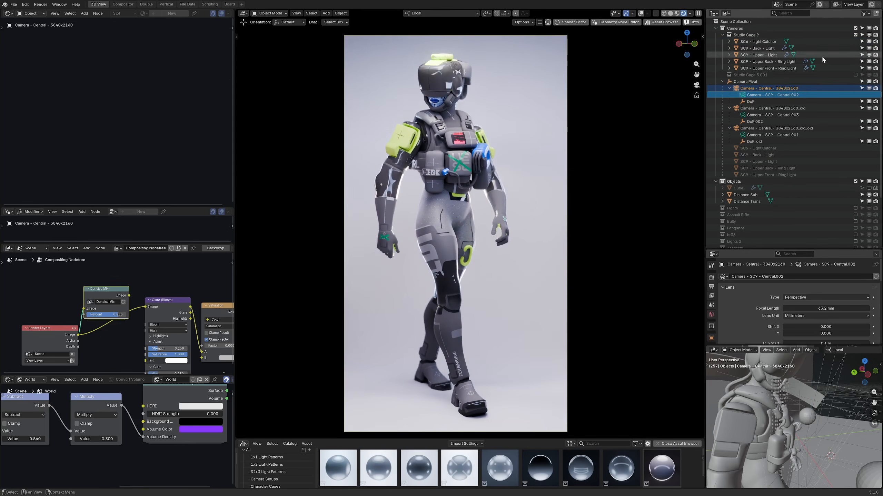
{"action": "left_click", "coordinate": [723, 36]}
{"action": "left_click", "coordinate": [855, 35]}
{"action": "left_click", "coordinate": [855, 42]}
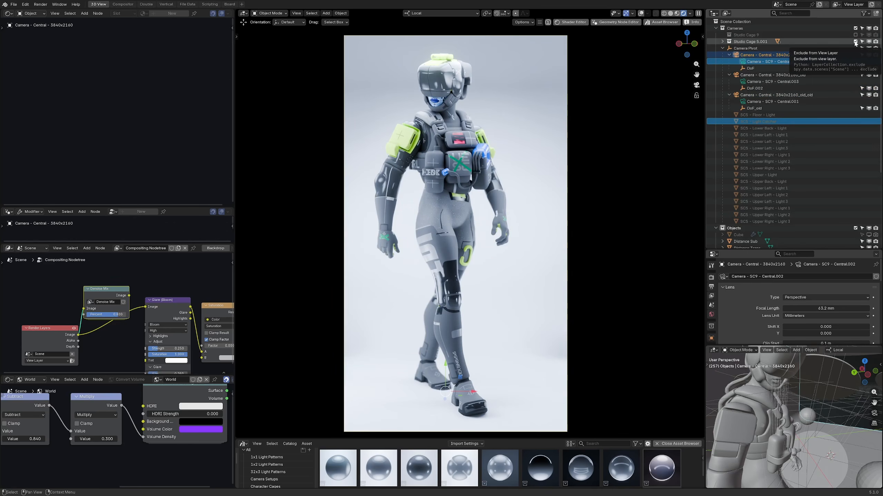
{"action": "left_click", "coordinate": [855, 41]}
{"action": "left_click", "coordinate": [855, 35]}
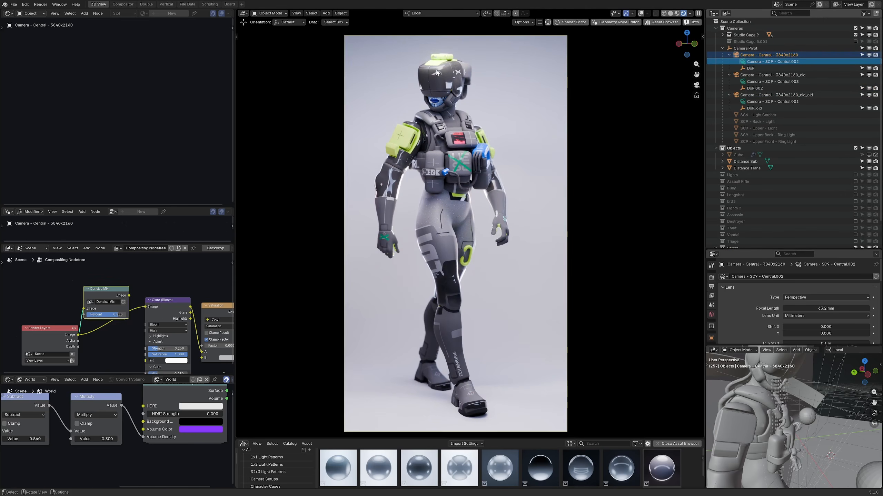
{"action": "scroll", "coordinate": [437, 72], "scroll_direction": "up", "scroll_amount": 10}
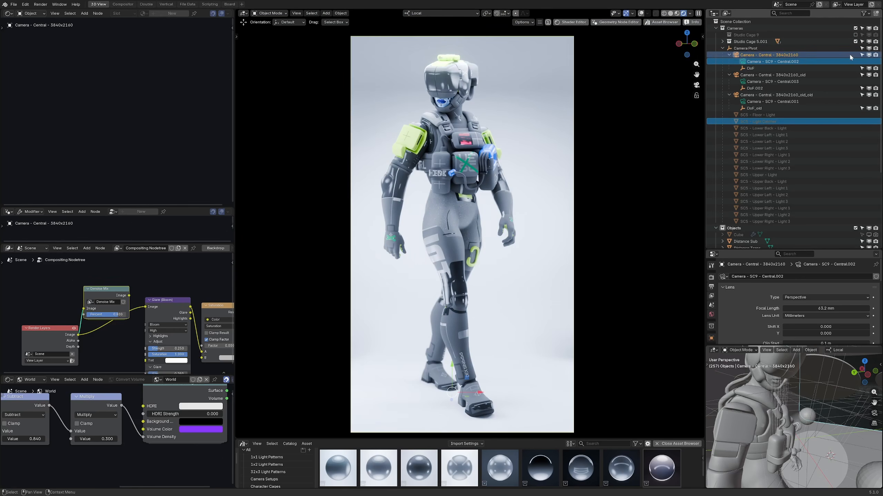
{"action": "left_click", "coordinate": [854, 42]}
{"action": "left_click", "coordinate": [854, 41]}
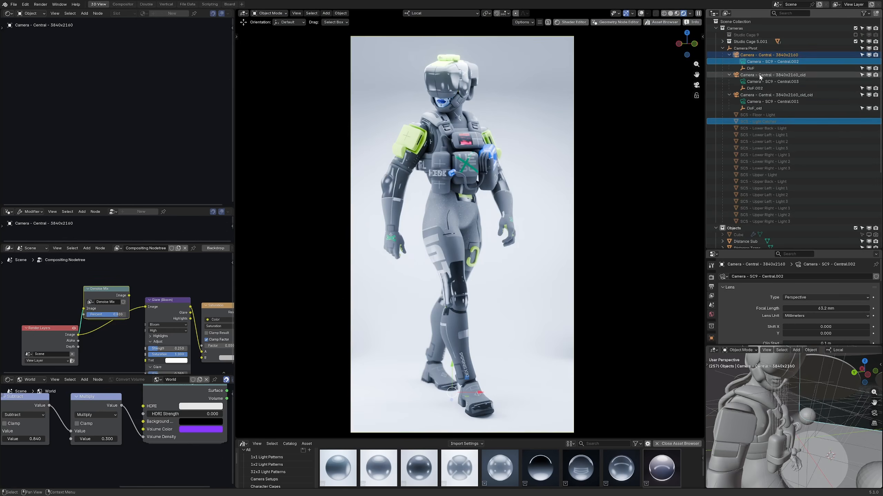
- Preview Recon from the side by temporarily rotating the Camera Pivot around its local Z axis
{"action": "left_click", "coordinate": [750, 48]}
{"action": "key", "text": "r"}
{"action": "key", "text": "z"}
{"action": "key", "text": "z"}
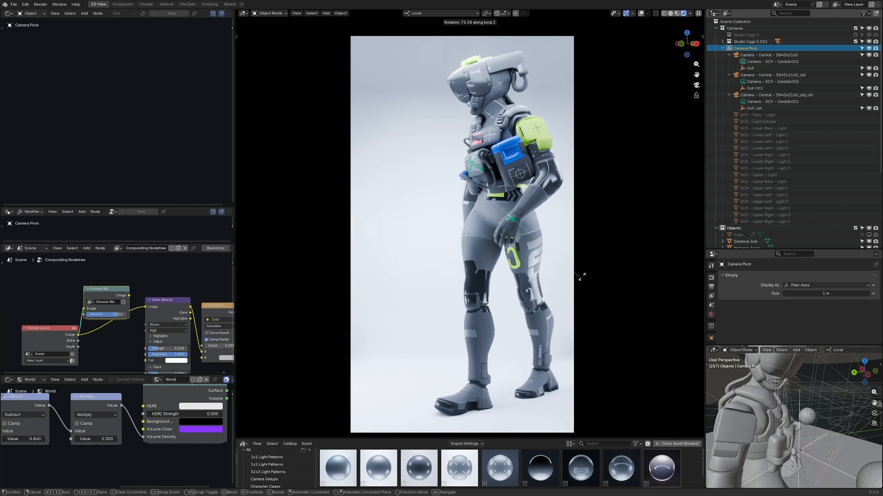
{"action": "right_click", "coordinate": [500, 278]}
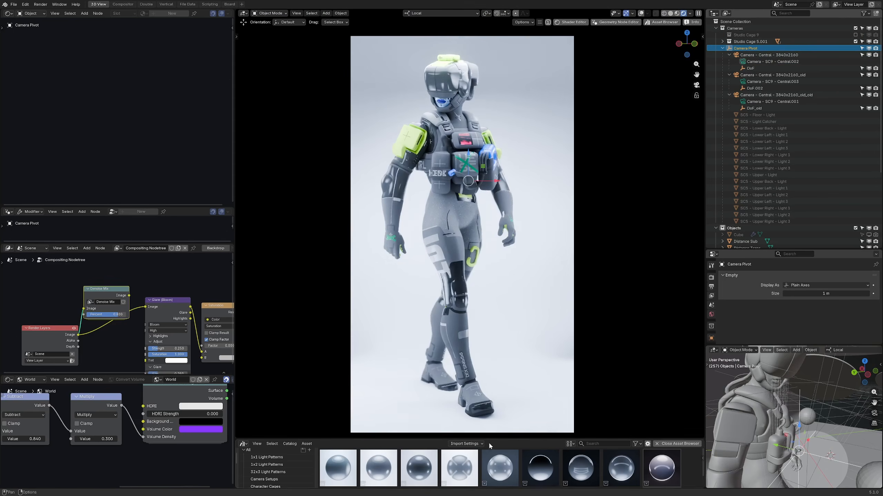
- Add the Studio 6 environment asset to the Studio Environment collection and delete its Camera - Studio 6
{"action": "left_click_drag", "start_coordinate": [496, 438], "coordinate": [498, 349]}
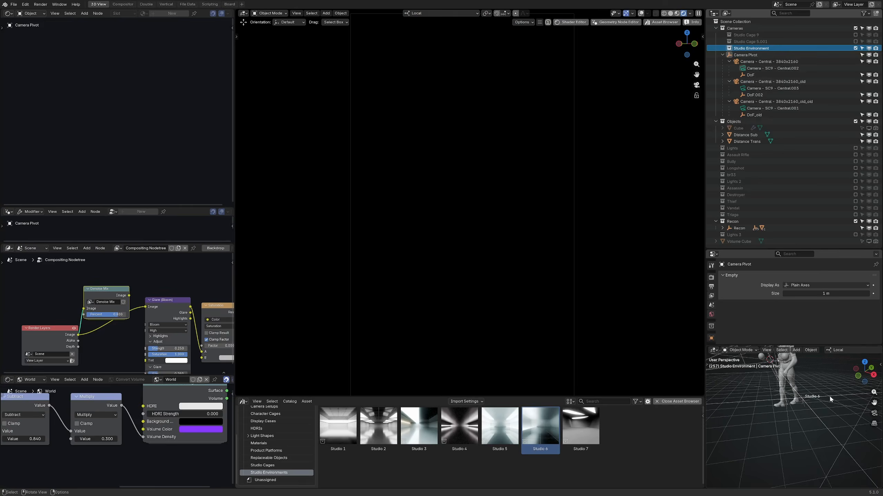
{"action": "left_click_drag", "start_coordinate": [829, 396], "coordinate": [827, 397]}
{"action": "middle_click_drag", "start_coordinate": [827, 396], "coordinate": [775, 414]}
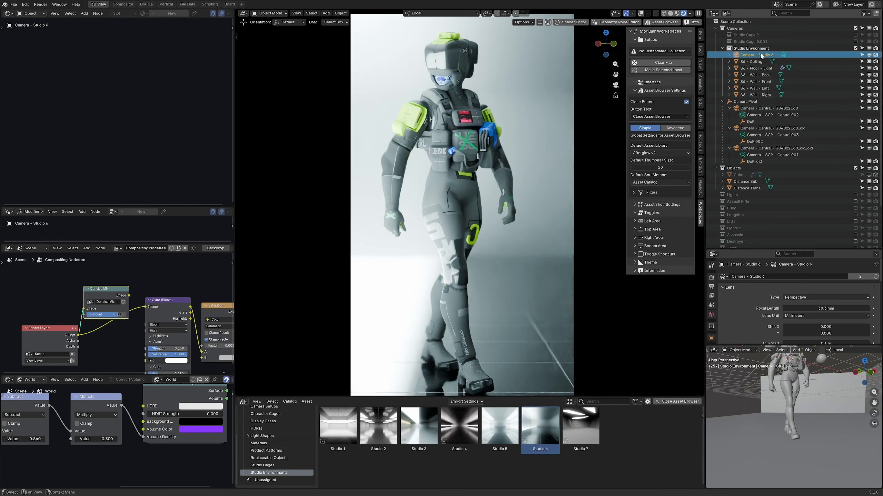
{"action": "key", "text": "Delete"}
- View Recon through the 3840x2160_old camera, switch to the 3840x2160_old_old camera, and look around the Studio 6 environment
{"action": "left_click", "coordinate": [742, 128]}
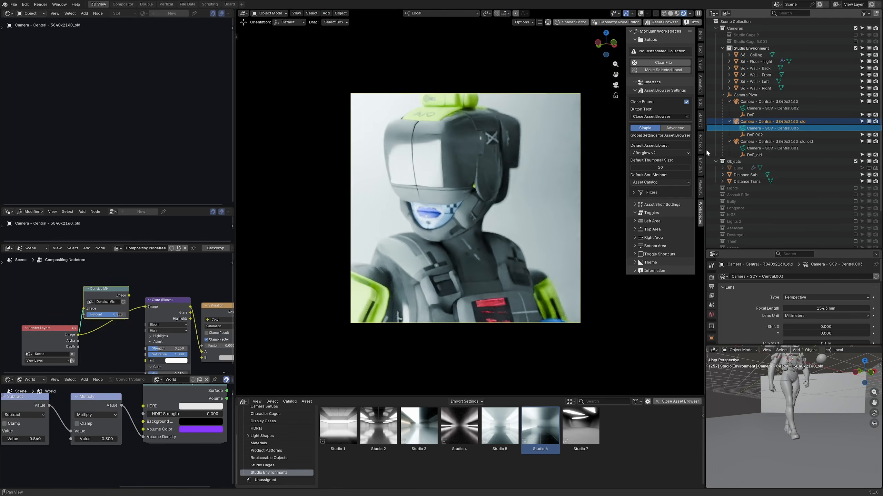
{"action": "left_click", "coordinate": [742, 148]}
{"action": "scroll", "coordinate": [527, 203], "scroll_direction": "up", "scroll_amount": 1}
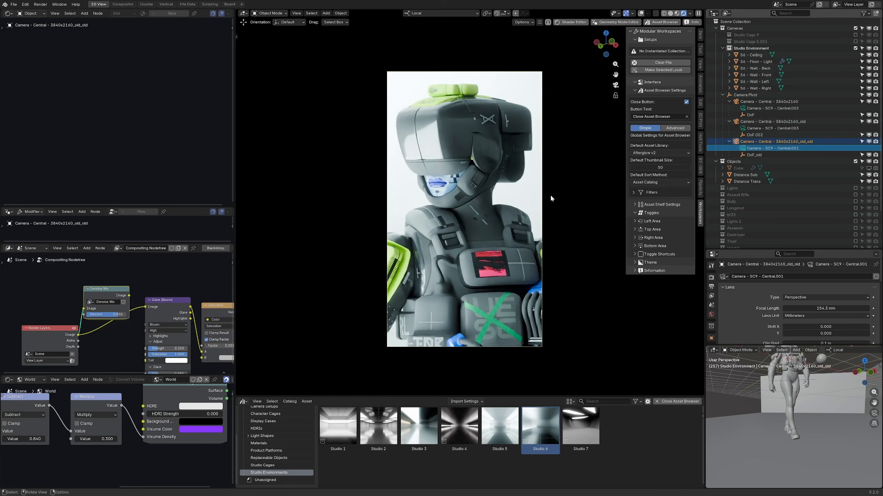
{"action": "middle_click_drag", "start_coordinate": [550, 195], "coordinate": [438, 247]}
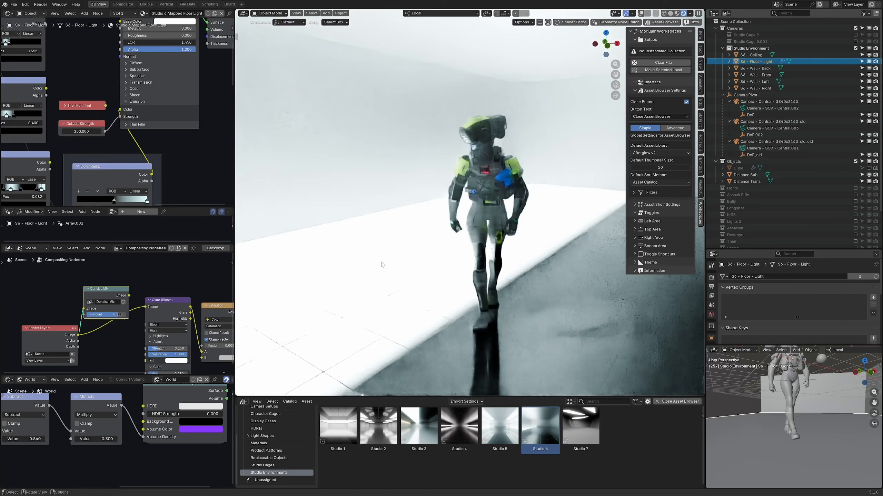
- Move the black stop in the S6 - Floor - Light material's Color Ramp towards its bright end and flip the ramp
{"action": "mouse_move", "coordinate": [104, 143]}
{"action": "left_mouse_down"}
{"action": "mouse_move", "coordinate": [120, 142]}
{"action": "mouse_move", "coordinate": [113, 142]}
{"action": "left_mouse_up"}
{"action": "key", "text": "KP_0"}
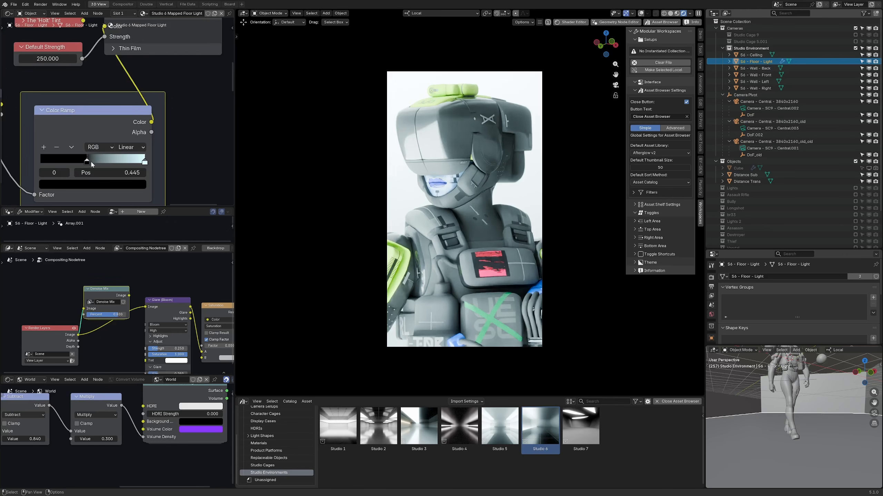
{"action": "left_click_drag", "start_coordinate": [87, 162], "coordinate": [133, 164]}
{"action": "left_click", "coordinate": [71, 147]}
{"action": "left_click", "coordinate": [79, 154]}
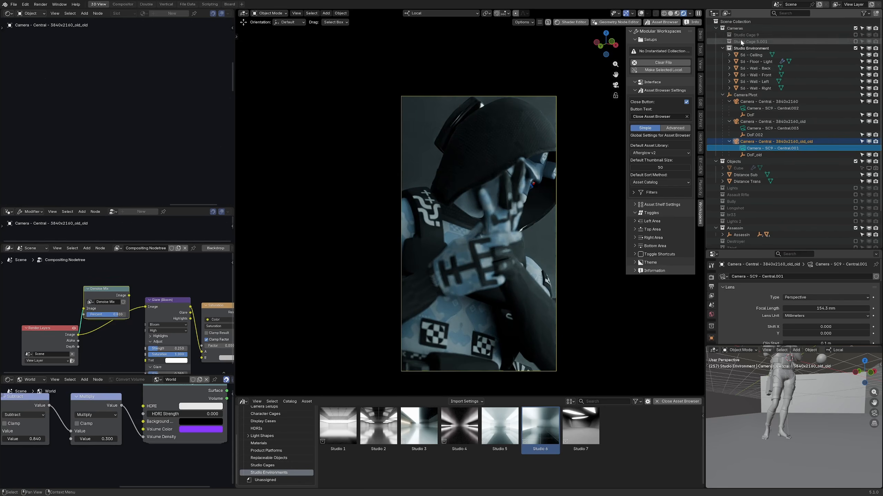
- Rotate the Camera Pivot 24.3° around its local Z axis to frame the Assassin's face
{"action": "left_click", "coordinate": [752, 96]}
{"action": "key", "text": "r"}
{"action": "key", "text": "z"}
{"action": "key", "text": "z"}
{"action": "left_click", "coordinate": [526, 200]}
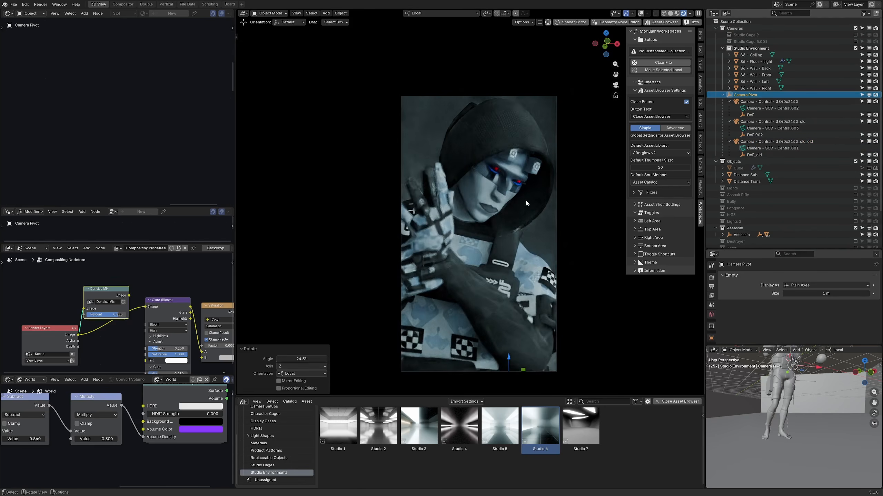
{"action": "scroll", "coordinate": [521, 173], "scroll_direction": "up", "scroll_amount": 4}
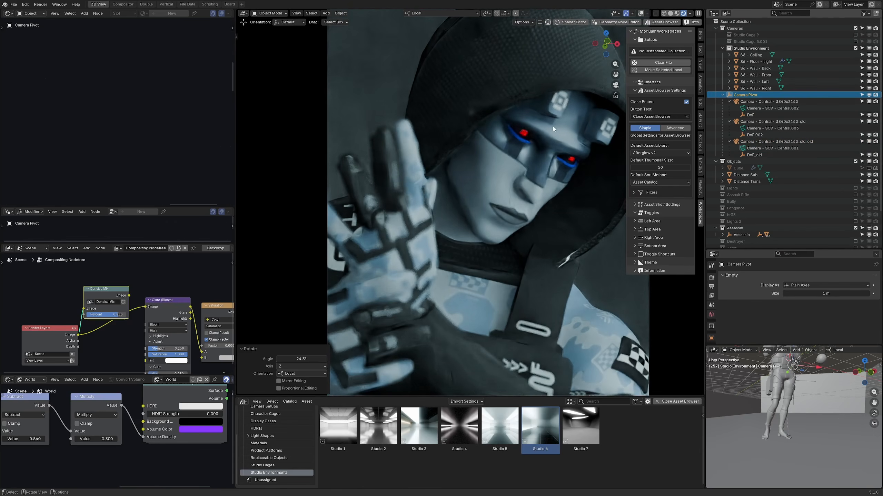
{"action": "key", "text": "n"}
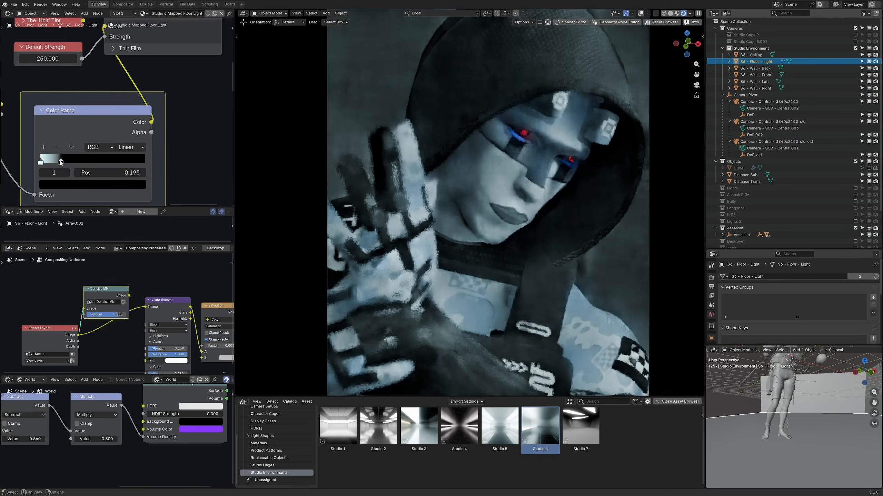
- Adjust the black stop of the floor light's Color Ramp and flip the ramp
{"action": "mouse_move", "coordinate": [64, 160]}
{"action": "left_mouse_down"}
{"action": "mouse_move", "coordinate": [97, 160]}
{"action": "mouse_move", "coordinate": [63, 160]}
{"action": "left_mouse_up"}
{"action": "left_click", "coordinate": [71, 147]}
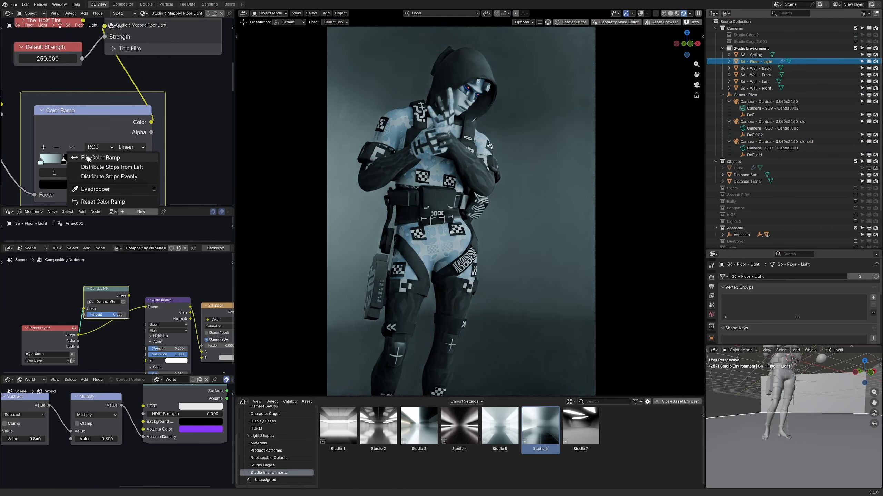
{"action": "left_click", "coordinate": [89, 159]}
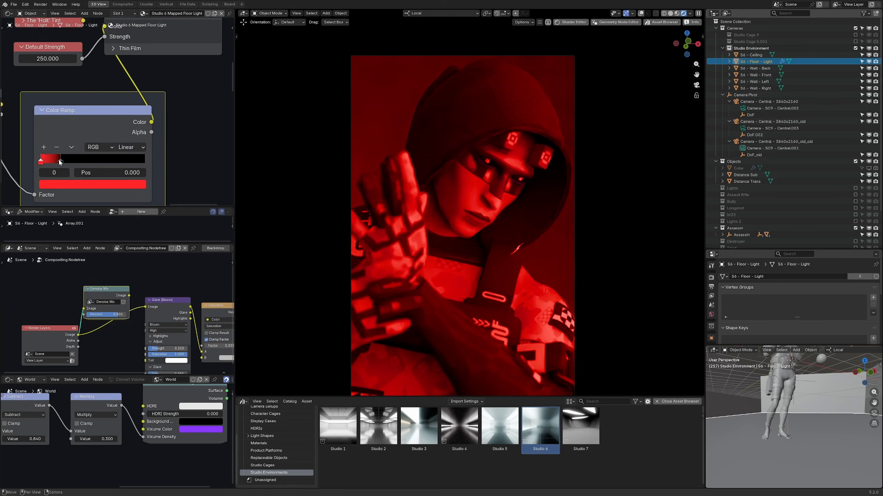
- Reposition the black stop of the red floor light Color Ramp and add a blue stop between red and black
{"action": "left_click", "coordinate": [60, 161]}
{"action": "scroll", "coordinate": [52, 164], "scroll_direction": "up", "scroll_amount": 1}
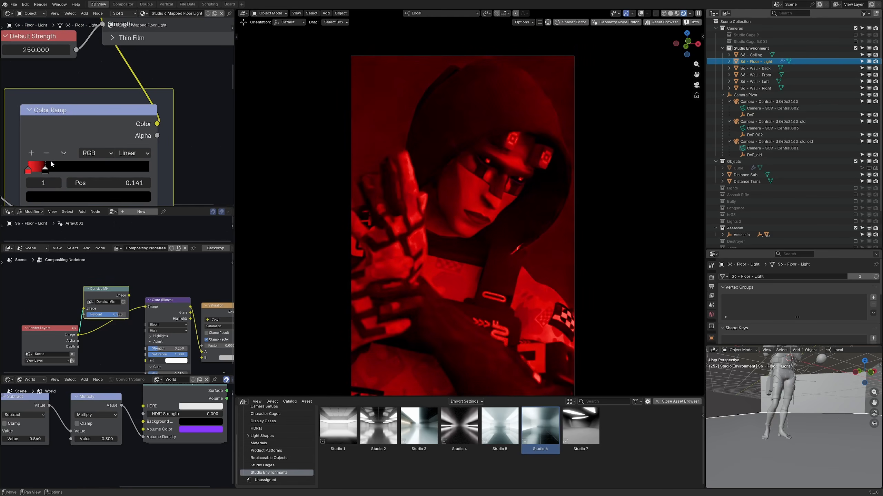
{"action": "mouse_move", "coordinate": [45, 171]}
{"action": "left_mouse_down"}
{"action": "mouse_move", "coordinate": [55, 170]}
{"action": "mouse_move", "coordinate": [35, 170]}
{"action": "mouse_move", "coordinate": [46, 170]}
{"action": "left_mouse_up"}
{"action": "left_click", "coordinate": [31, 153]}
{"action": "left_click", "coordinate": [57, 190]}
{"action": "left_click", "coordinate": [57, 192]}
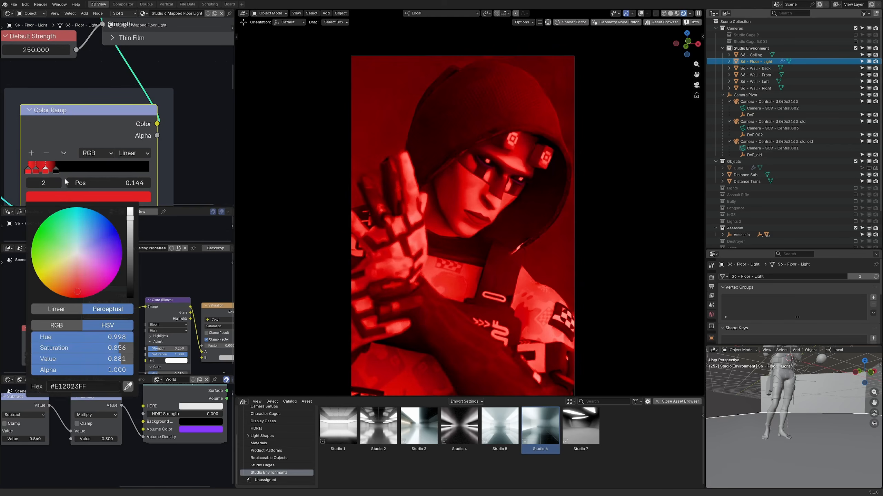
{"action": "left_click", "coordinate": [57, 193]}
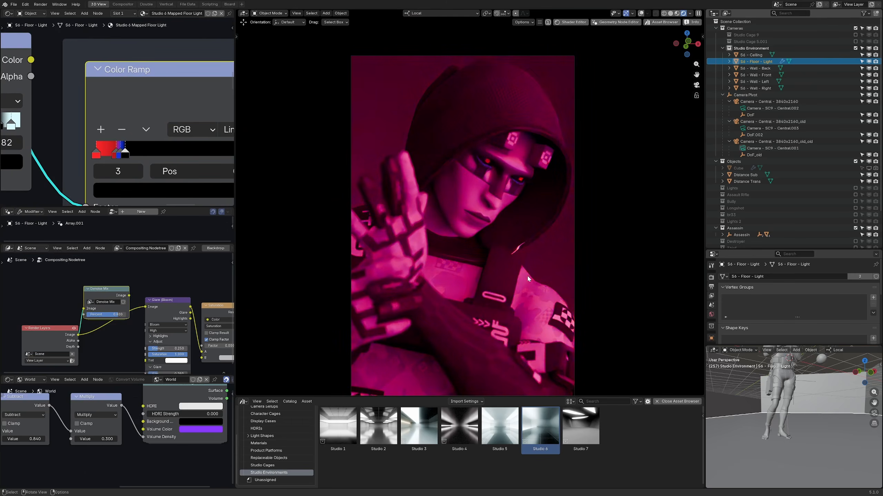
- Flip the red and blue Color Ramp and set its black stop to position 0.584
{"action": "middle_click_drag", "start_coordinate": [527, 275], "coordinate": [625, 262]}
{"action": "key", "text": "KP_0"}
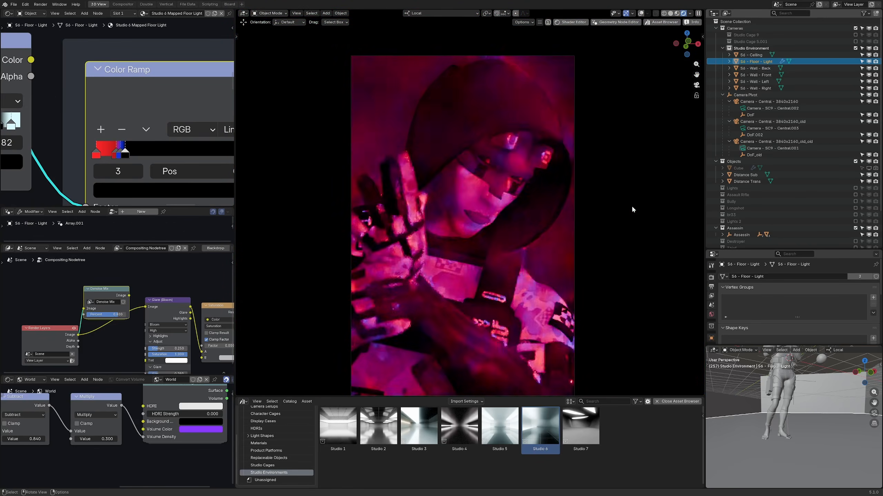
{"action": "left_click", "coordinate": [146, 129]}
{"action": "left_click", "coordinate": [158, 148]}
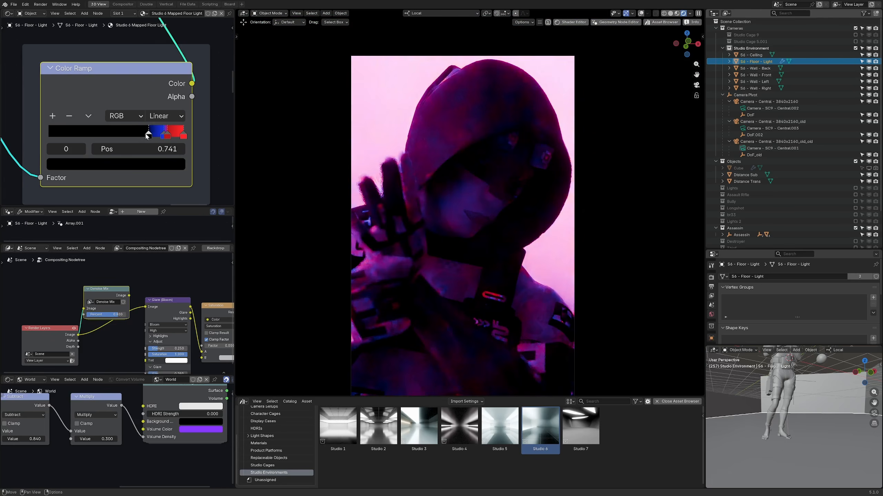
{"action": "left_click_drag", "start_coordinate": [145, 136], "coordinate": [130, 136]}
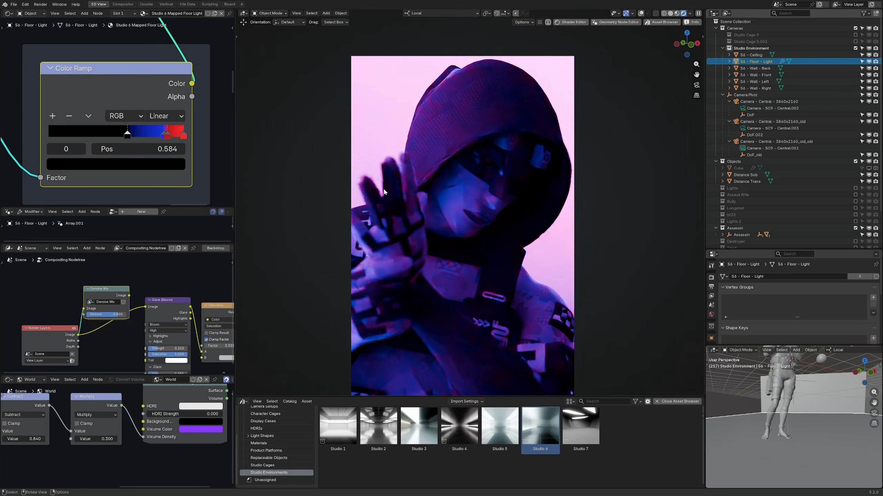
- Try rotating the Camera Pivot around its local Z axis to preview the floor lighting on the Assassin from other angles
{"action": "key", "text": "KP_0"}
{"action": "key", "text": "KP_0"}
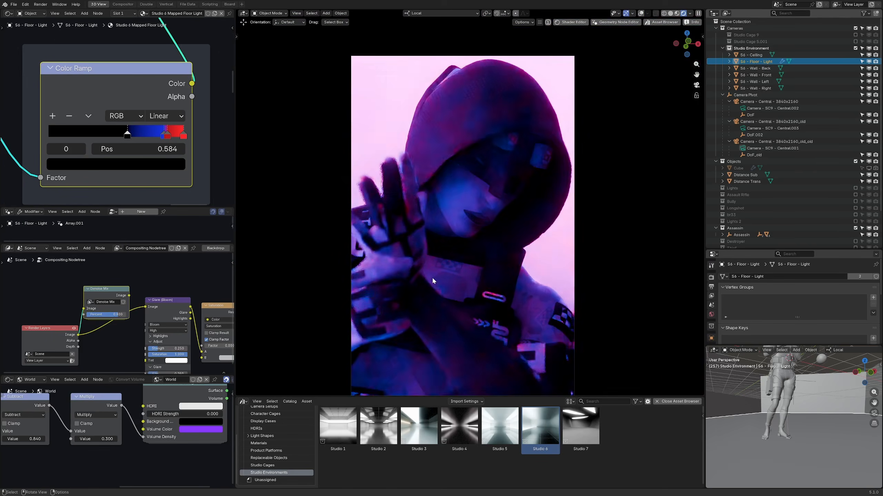
{"action": "left_click", "coordinate": [753, 95]}
{"action": "key", "text": "r"}
{"action": "key", "text": "z"}
{"action": "key", "text": "z"}
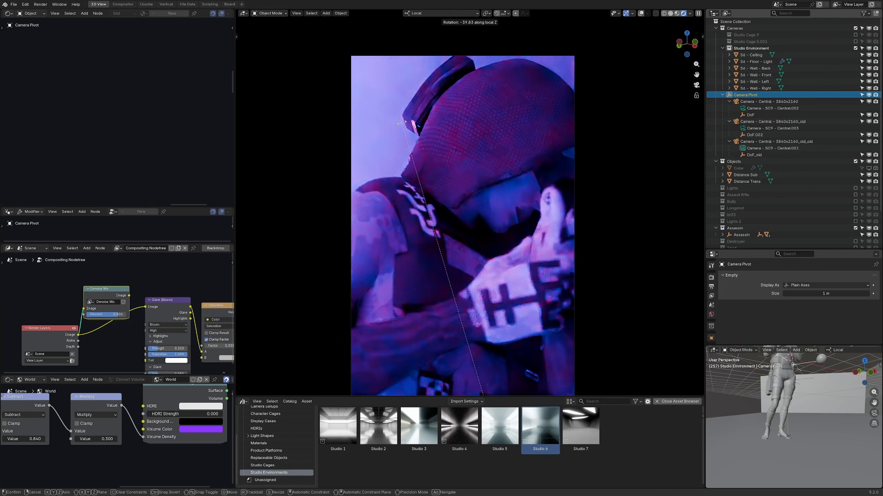
{"action": "right_click", "coordinate": [629, 382]}
{"action": "middle_click_drag", "start_coordinate": [567, 254], "coordinate": [579, 219], "text": "shift"}
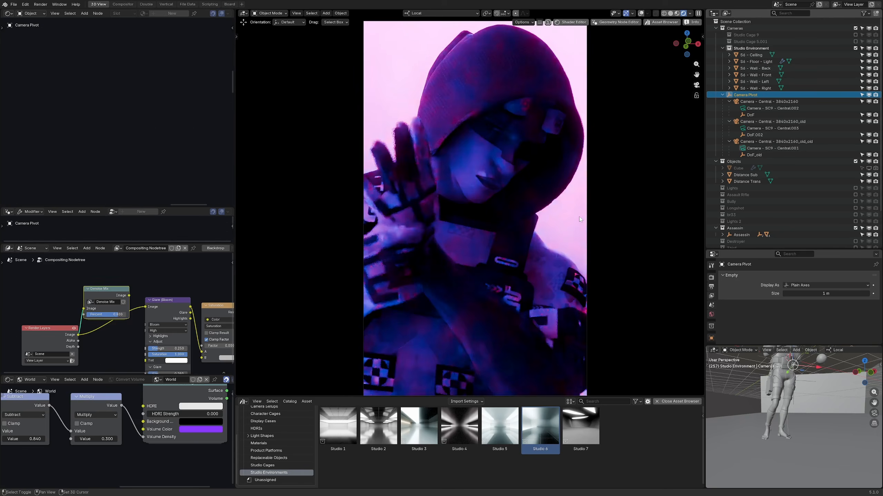
- View the Vandal through Camera - Central - 3840x2160_old and fit the whole camera frame in the viewport
{"action": "left_click", "coordinate": [743, 109]}
{"action": "left_click", "coordinate": [743, 115]}
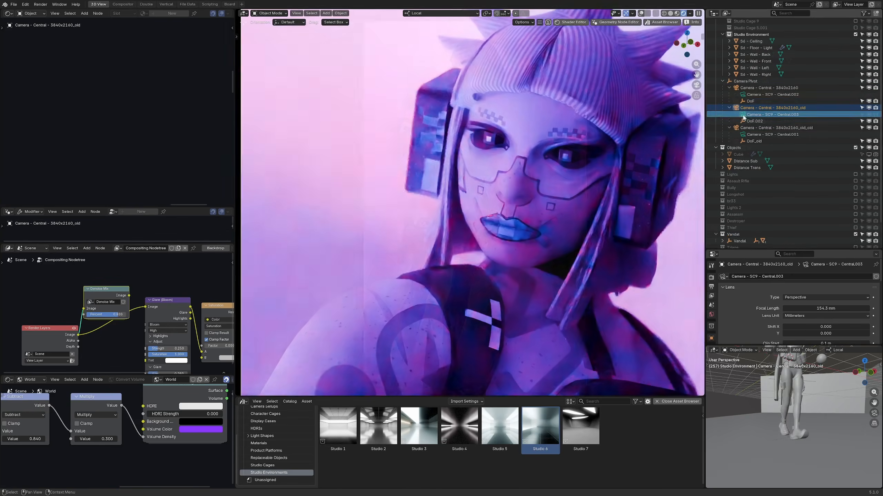
{"action": "key", "text": "Home"}
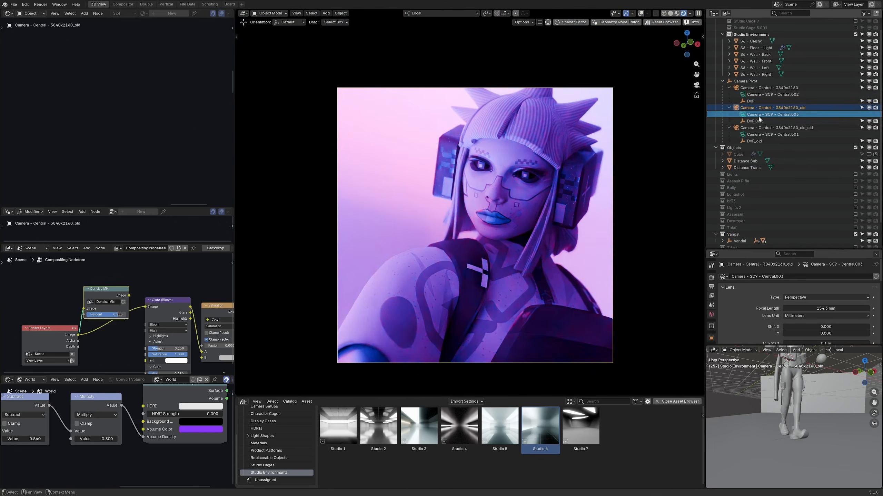
- Rotate the Camera Pivot around its local Z axis by 46.7° and again by -13.5° to reframe the Vandal
{"action": "left_click", "coordinate": [745, 81]}
{"action": "key", "text": "r"}
{"action": "key", "text": "z"}
{"action": "left_click", "coordinate": [459, 172]}
{"action": "key", "text": "r"}
{"action": "key", "text": "z"}
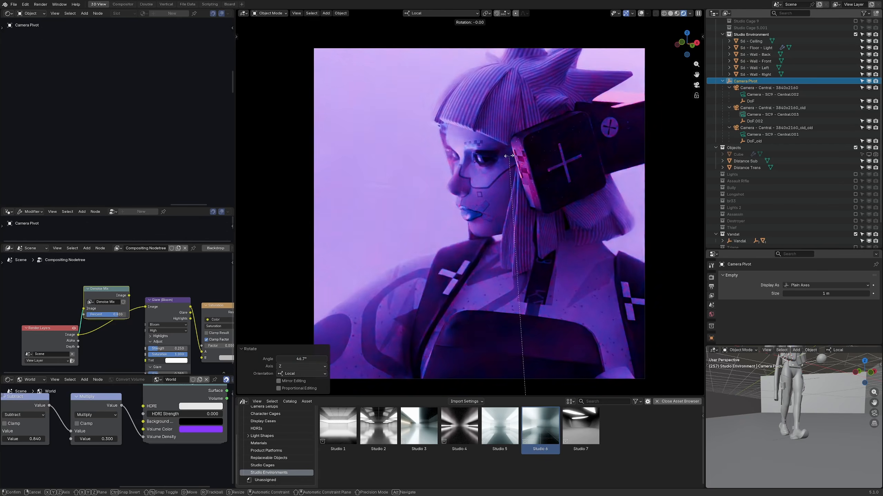
{"action": "left_click", "coordinate": [543, 164]}
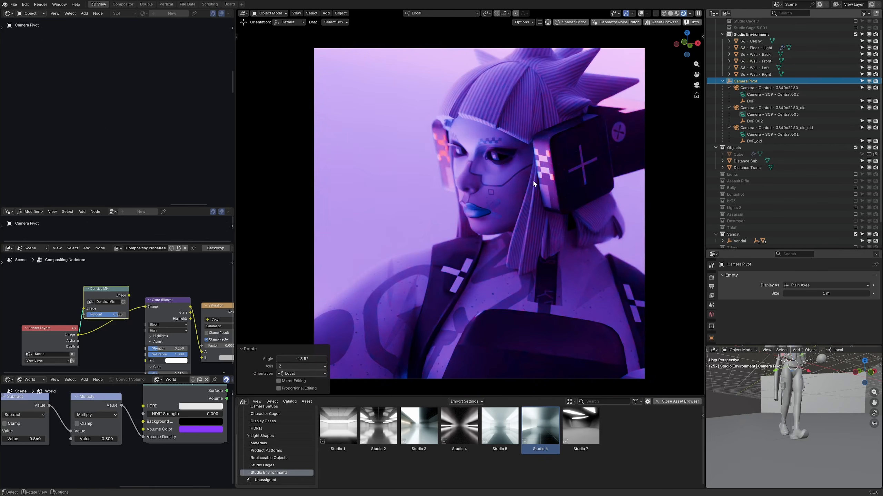
{"action": "key", "text": "r"}
{"action": "key", "text": "z"}
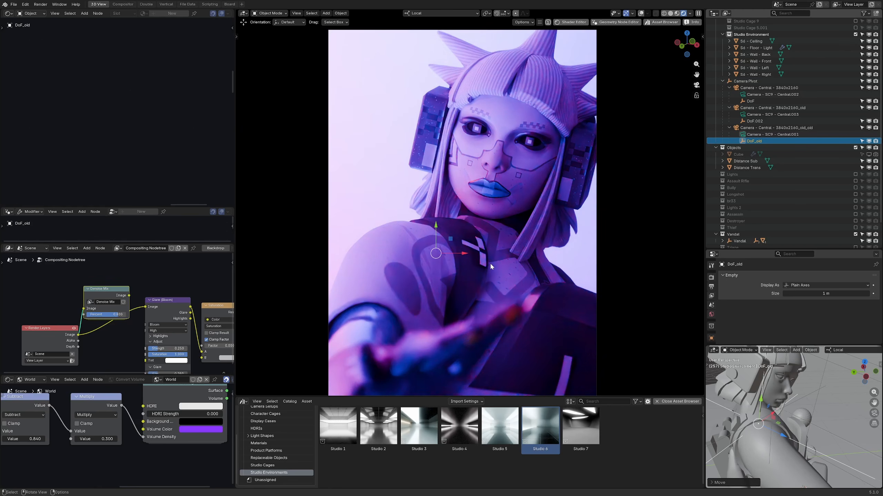
- Examine the coloured floor lighting on the Vandal's face, outstretched hand and surroundings from several angles outside the camera view
{"action": "scroll", "coordinate": [505, 248], "scroll_direction": "down", "scroll_amount": 2}
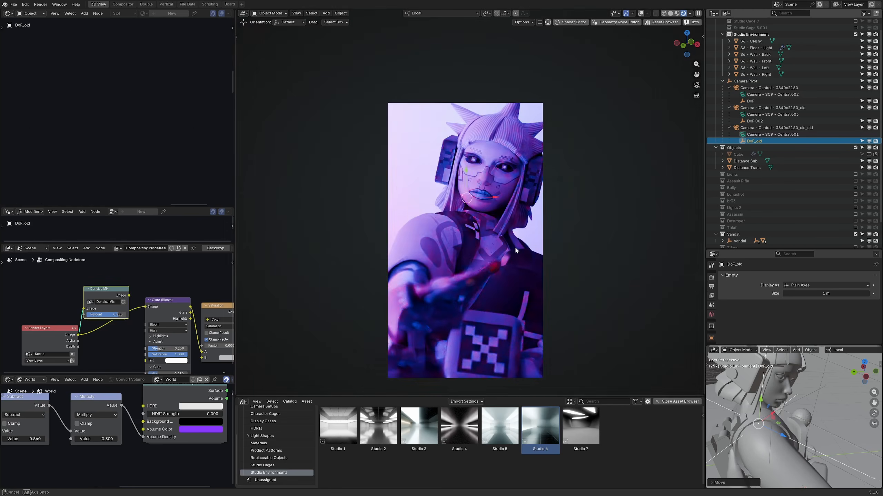
{"action": "middle_click_drag", "start_coordinate": [514, 245], "coordinate": [330, 254]}
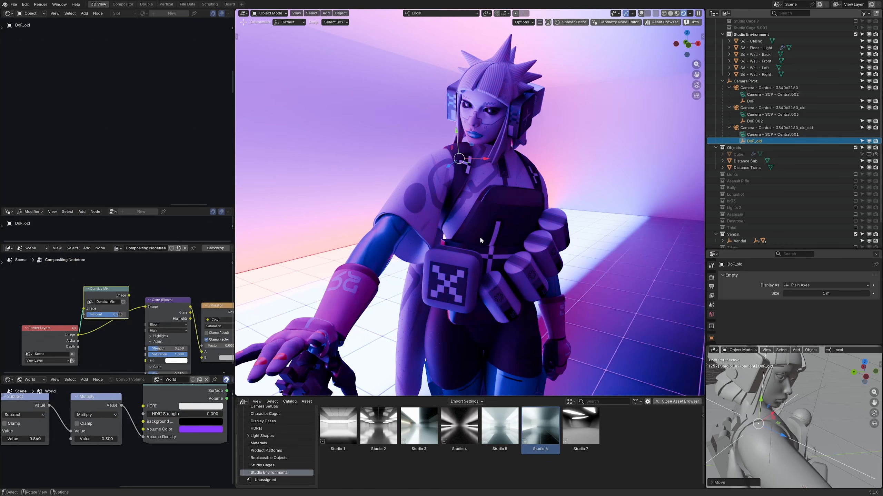
{"action": "middle_click_drag", "start_coordinate": [479, 236], "coordinate": [503, 210]}
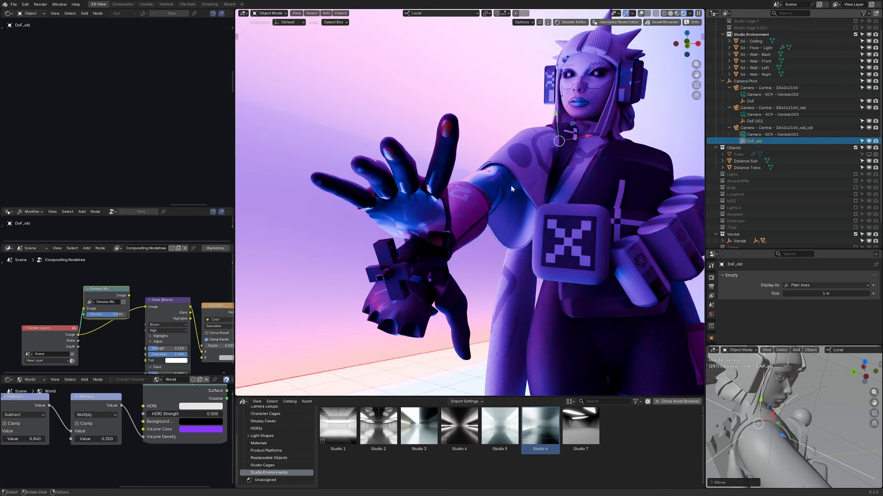
{"action": "middle_click_drag", "start_coordinate": [561, 176], "coordinate": [618, 164]}
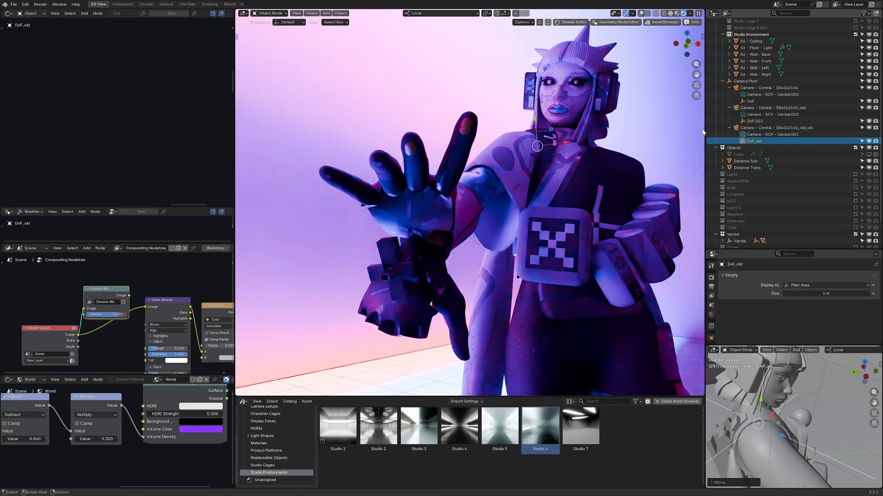